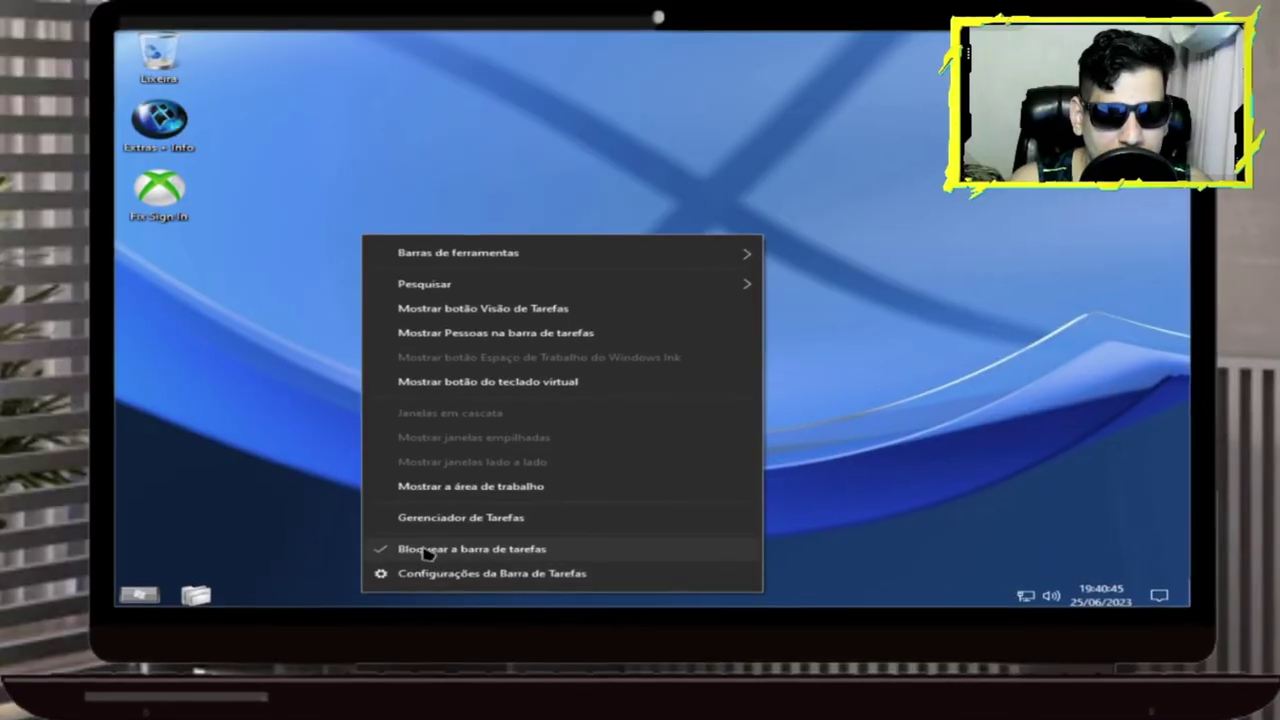
# - Open Task Manager and examine the running processes and the CPU and memory performance graphs
pyautogui.click(471, 540)
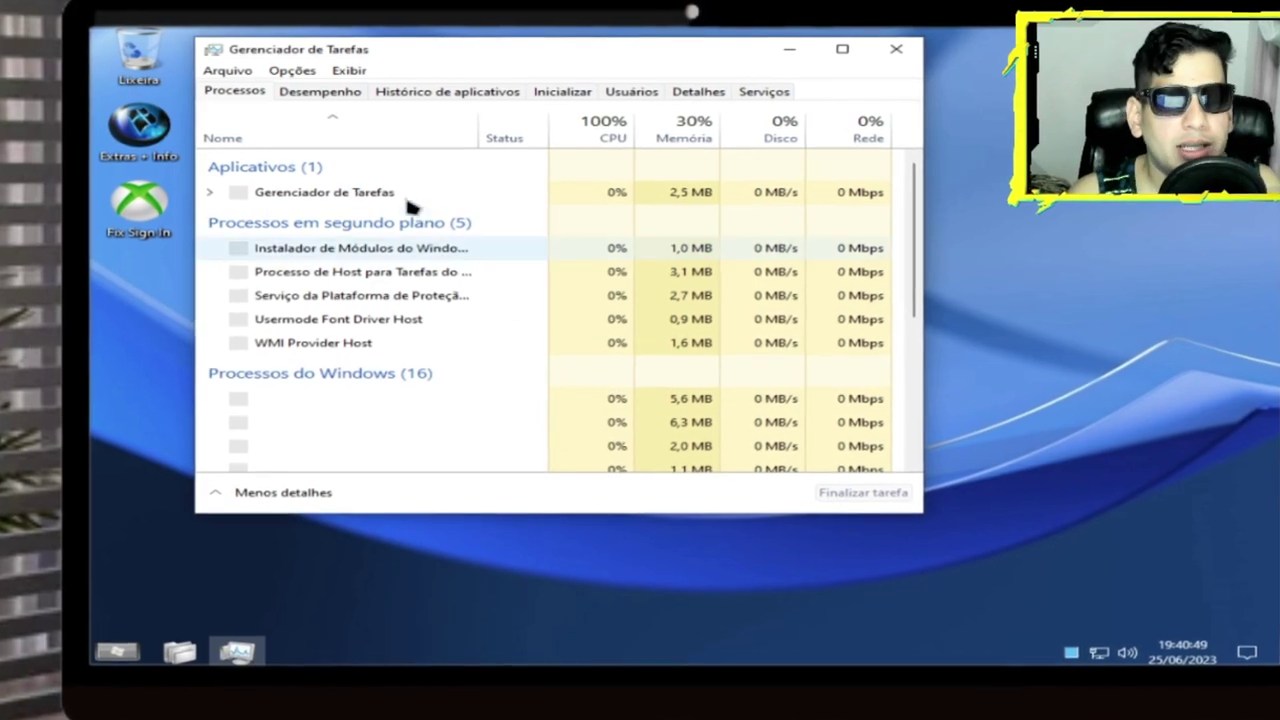
pyautogui.click(320, 92)
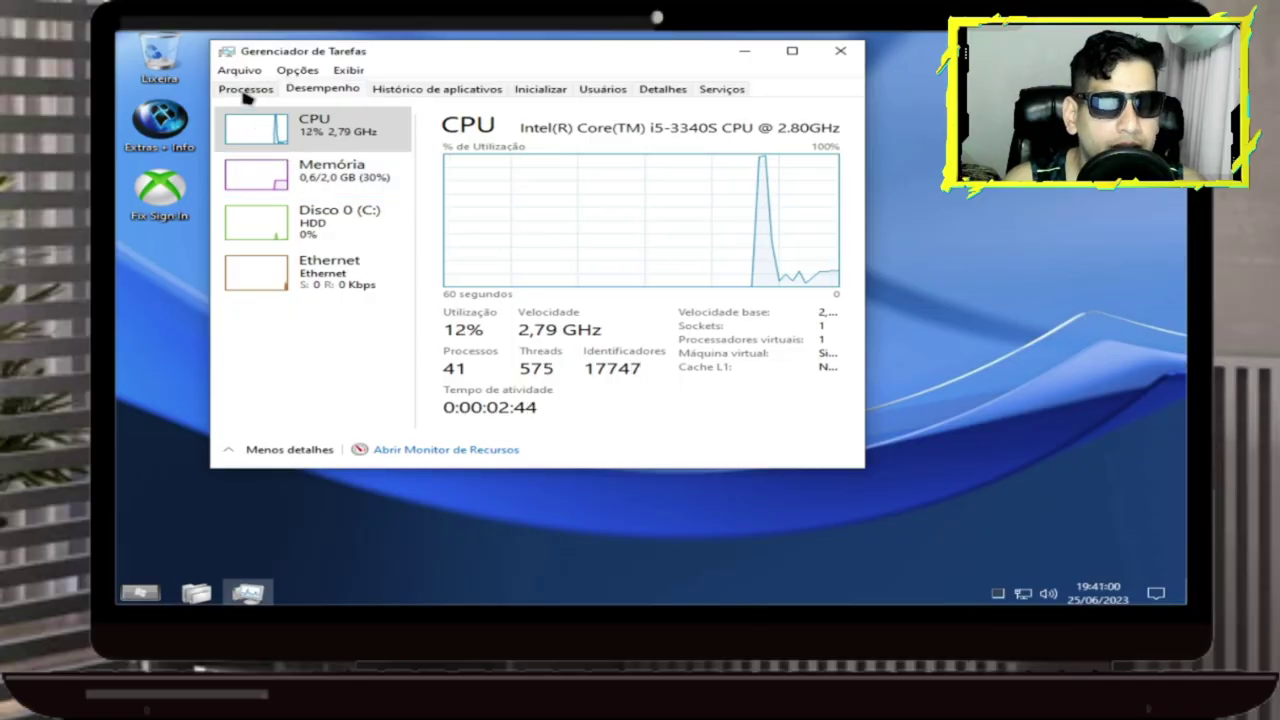
pyautogui.click(243, 92)
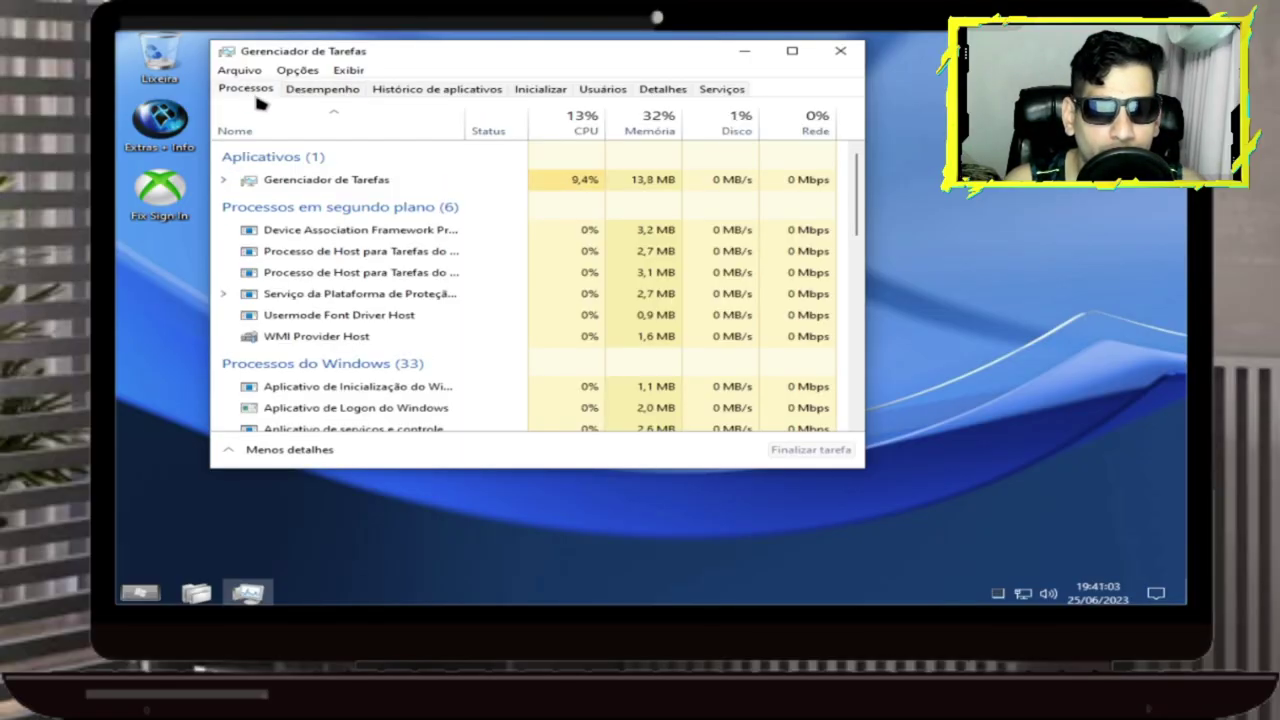
pyautogui.click(323, 90)
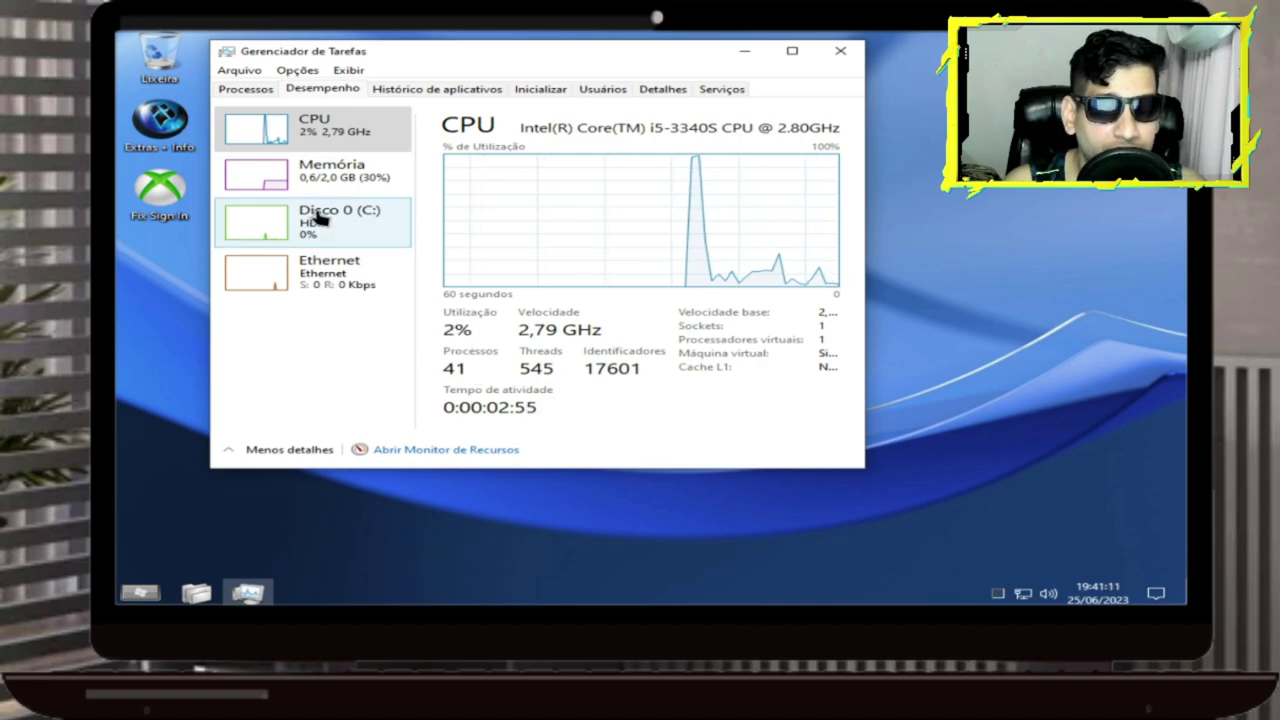
pyautogui.click(317, 177)
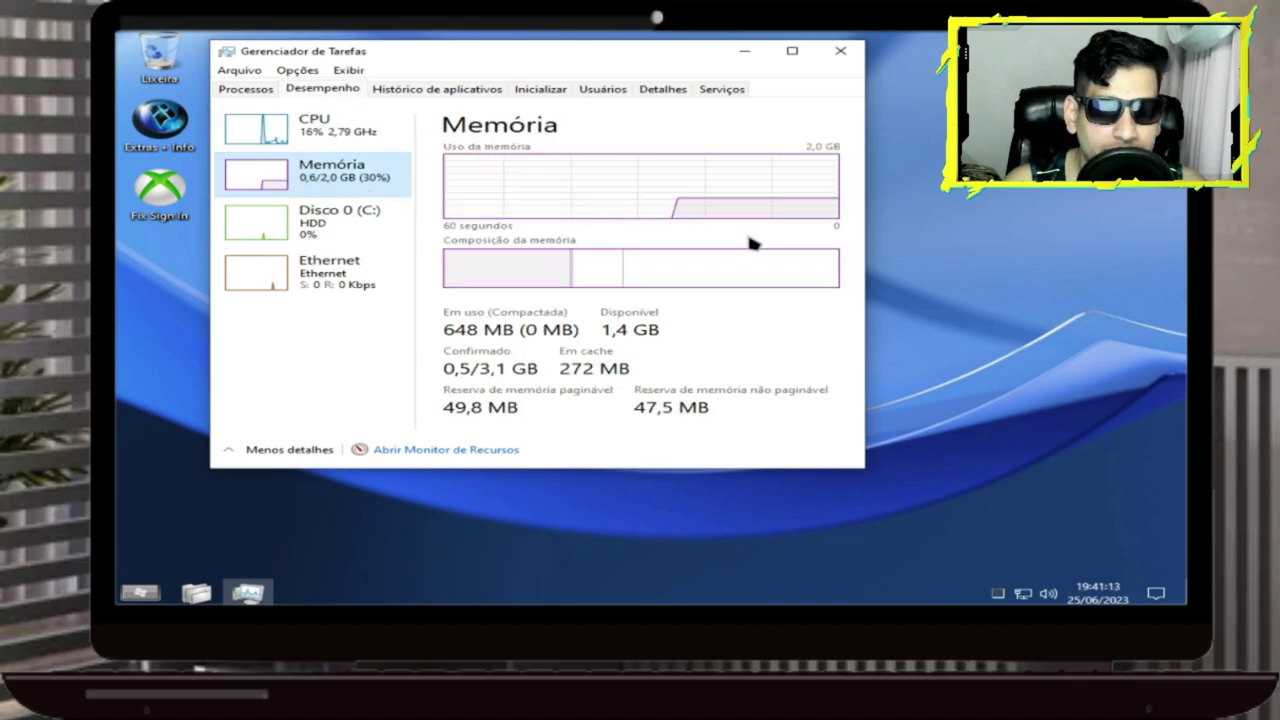
pyautogui.moveTo(685, 259)
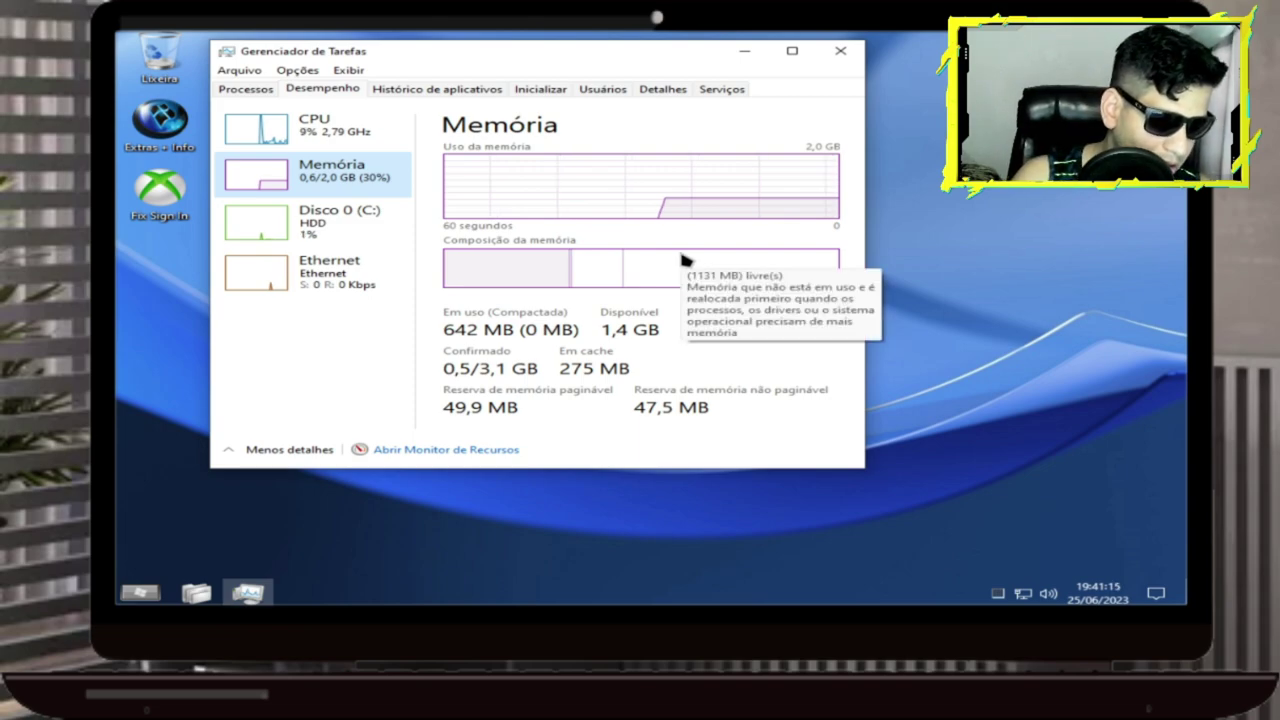
# - Run winver to check the Windows version, and close the version window and Task Manager
pyautogui.press('super+r')
pyautogui.write('w')
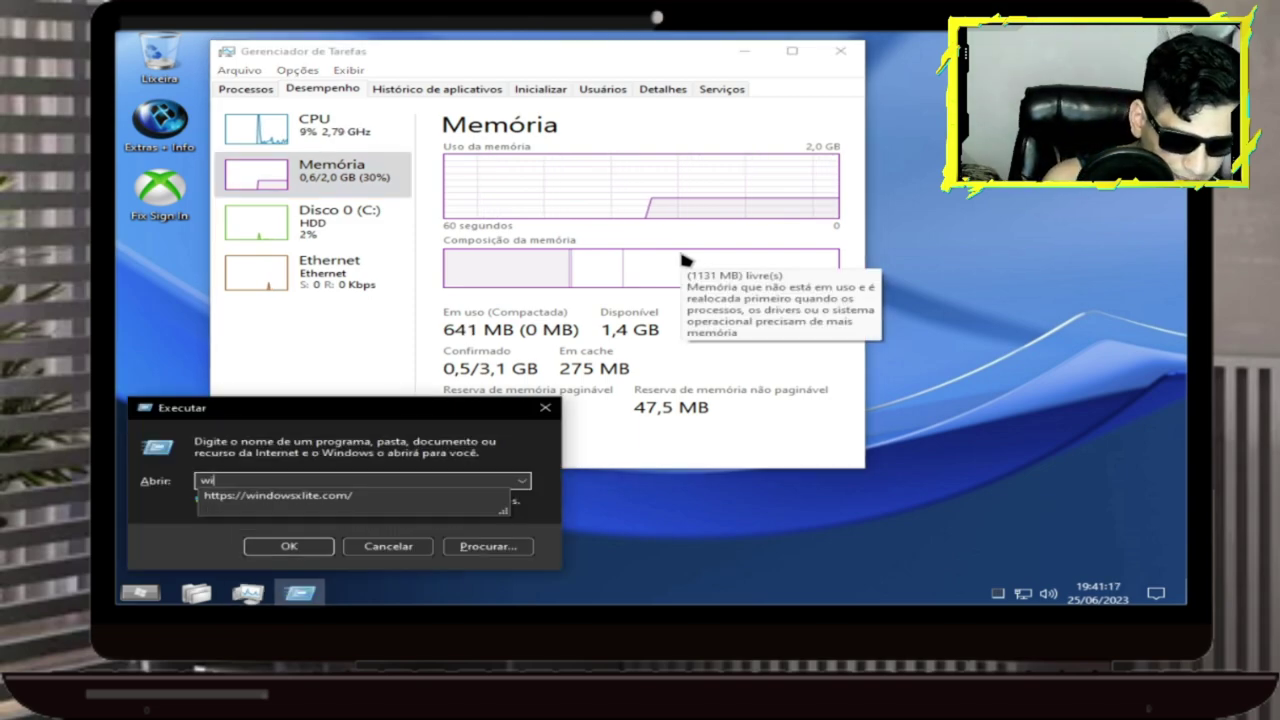
pyautogui.write('inver')
pyautogui.press('Return')
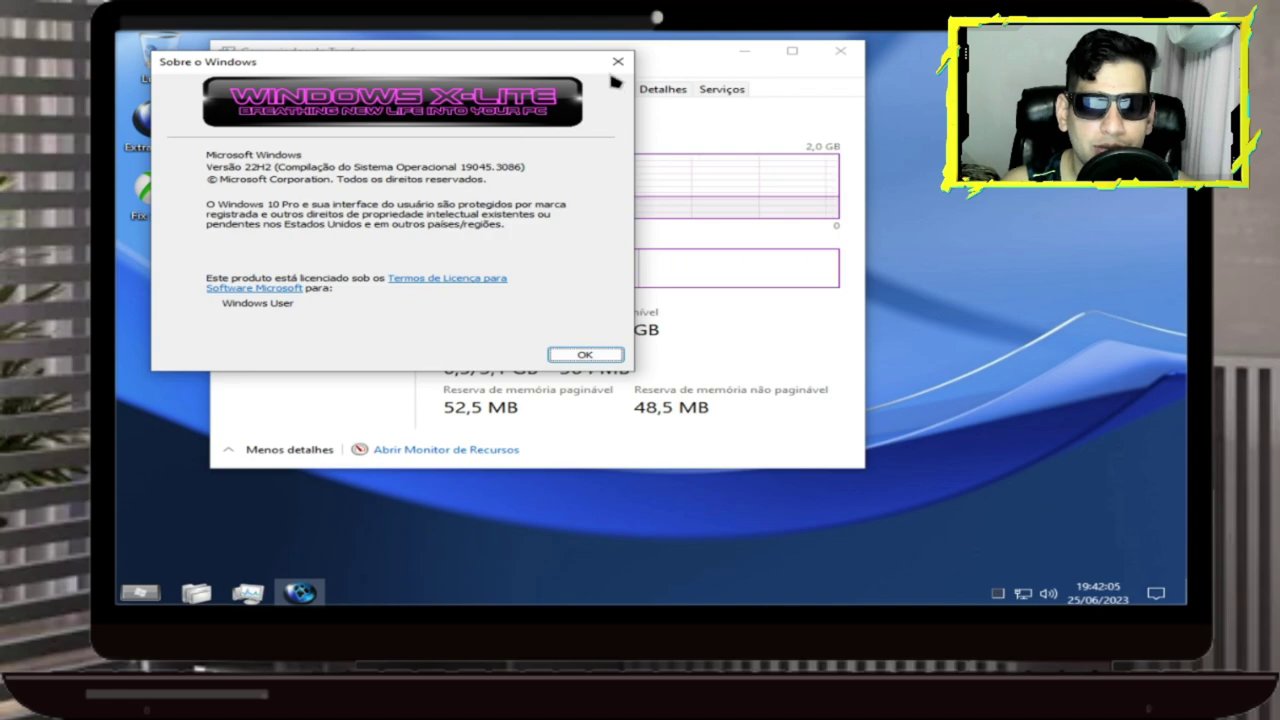
pyautogui.click(618, 61)
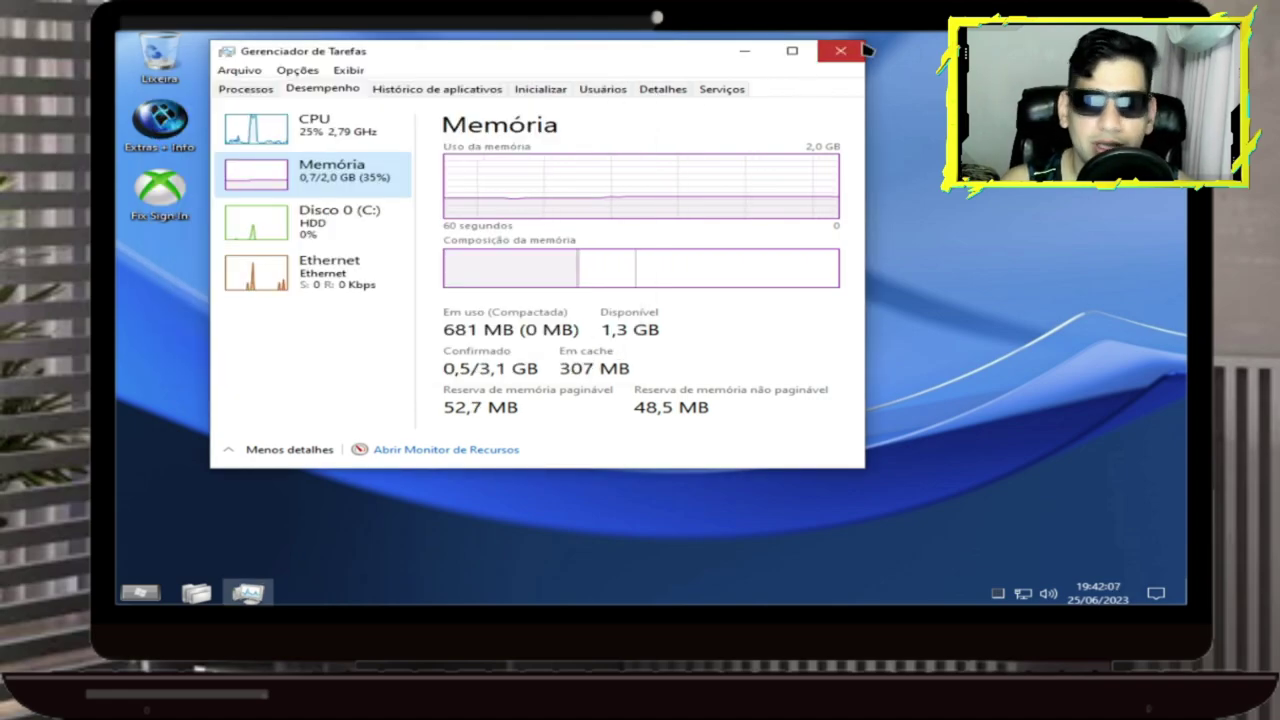
pyautogui.click(841, 50)
# - Open Este Computador in File Explorer and examine the used and free space in the properties of drive C:
pyautogui.press('super+e')
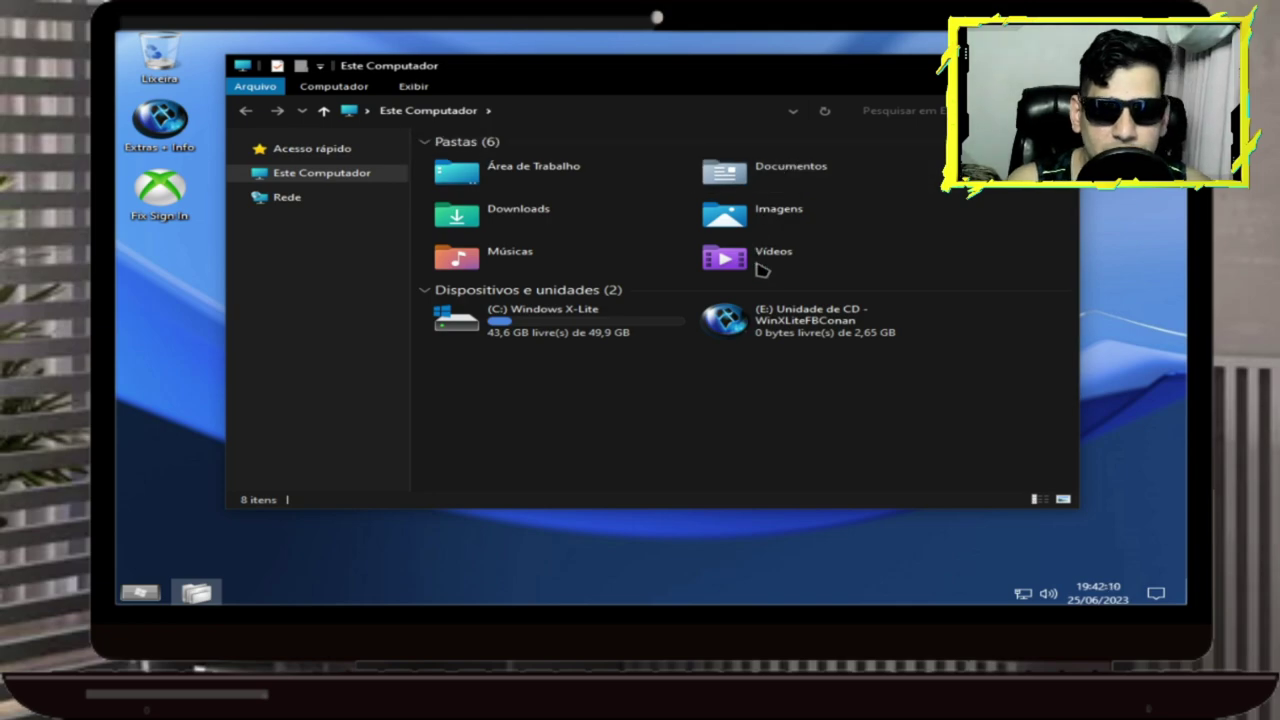
pyautogui.rightClick(616, 328)
pyautogui.click(665, 312)
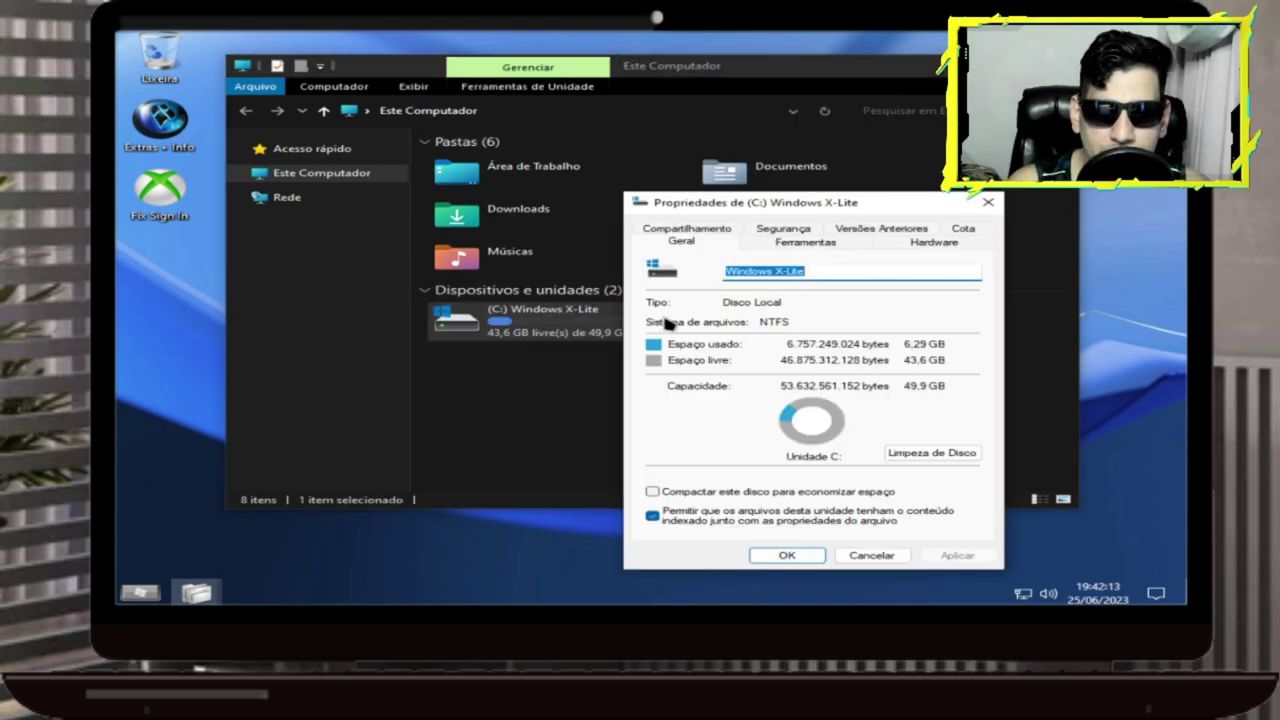
pyautogui.moveTo(812, 210); pyautogui.dragTo(484, 114)
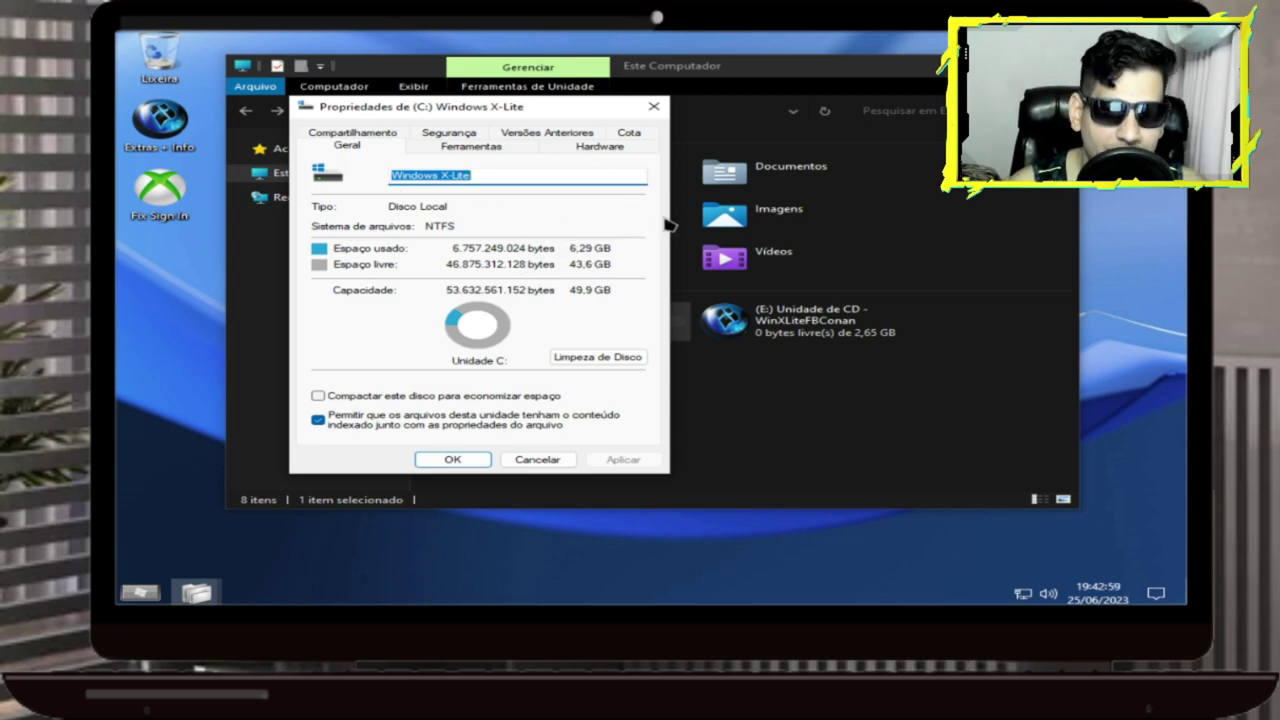
pyautogui.click(653, 106)
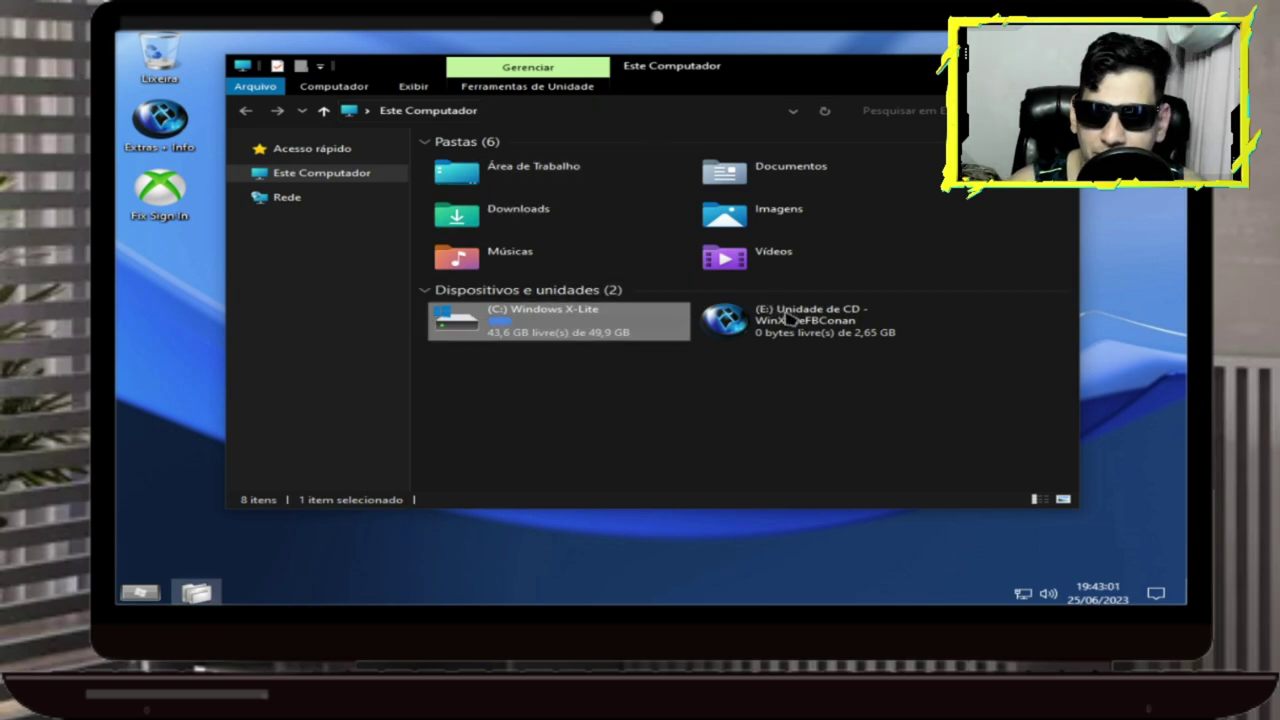
# - Examine the size of the WinXLiteFBConan CD drive (E:) in its properties, and close File Explorer
pyautogui.rightClick(818, 329)
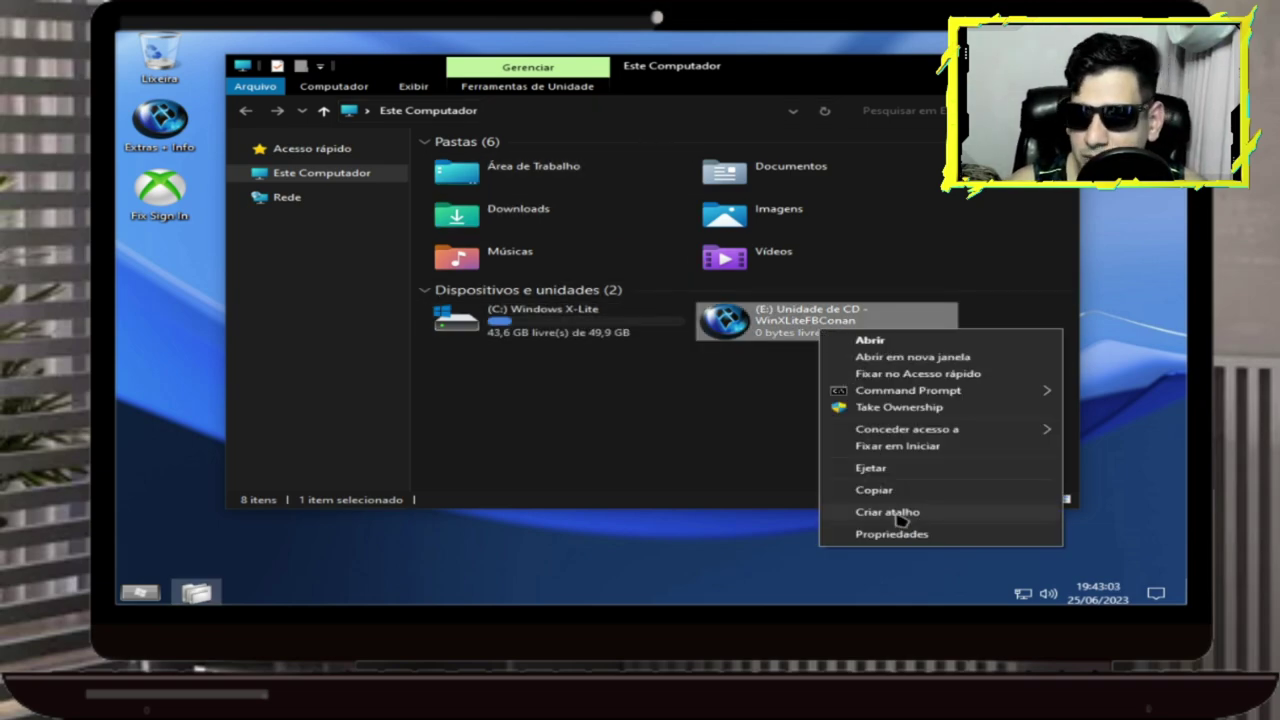
pyautogui.click(888, 534)
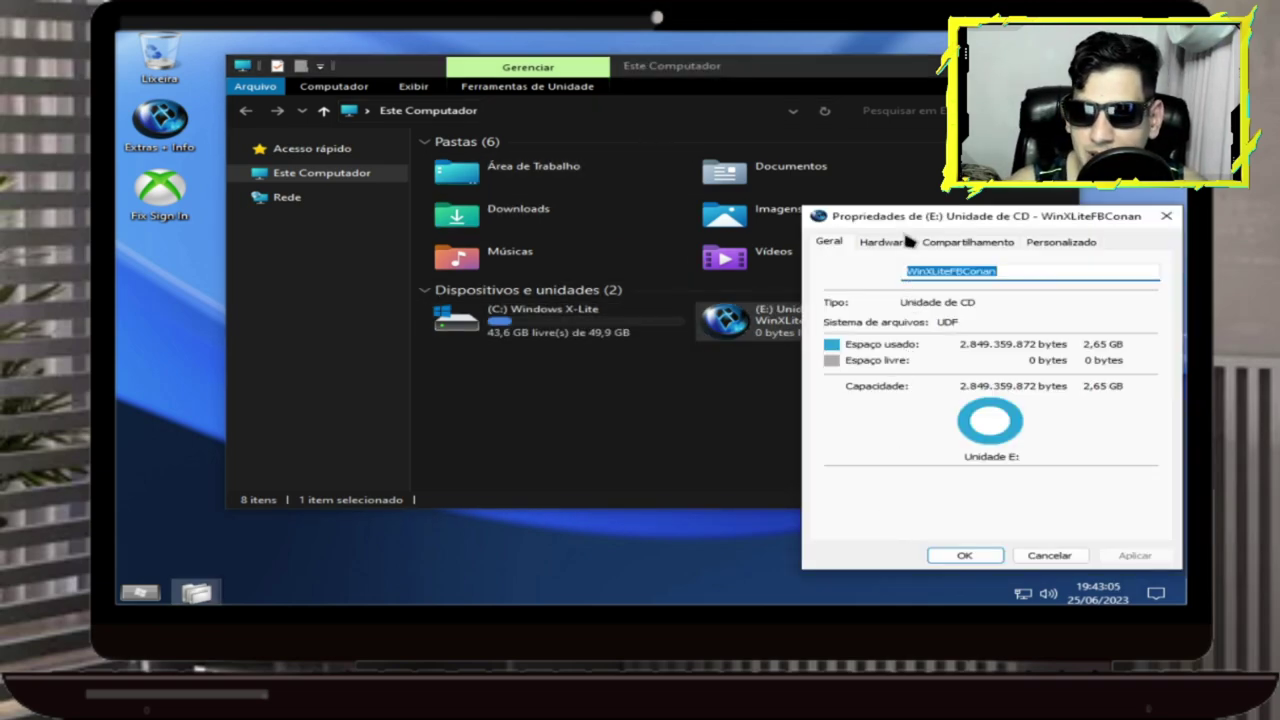
pyautogui.moveTo(893, 224); pyautogui.dragTo(303, 105)
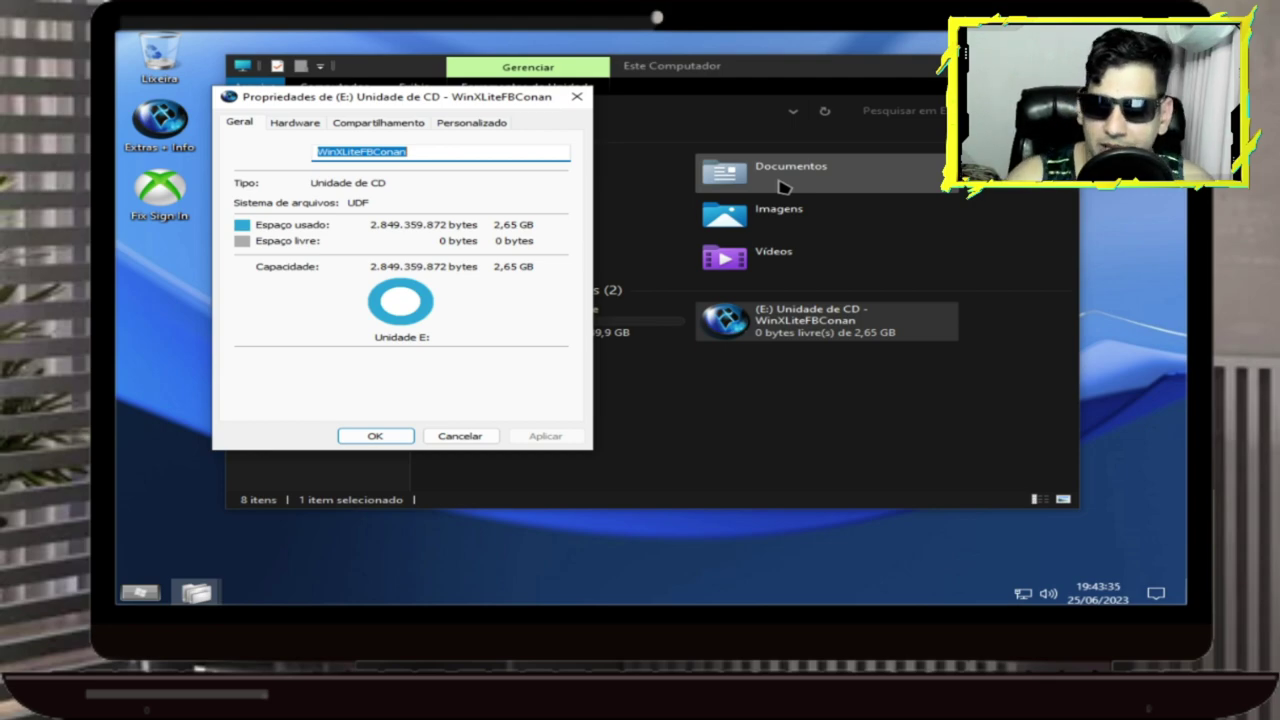
pyautogui.click(578, 97)
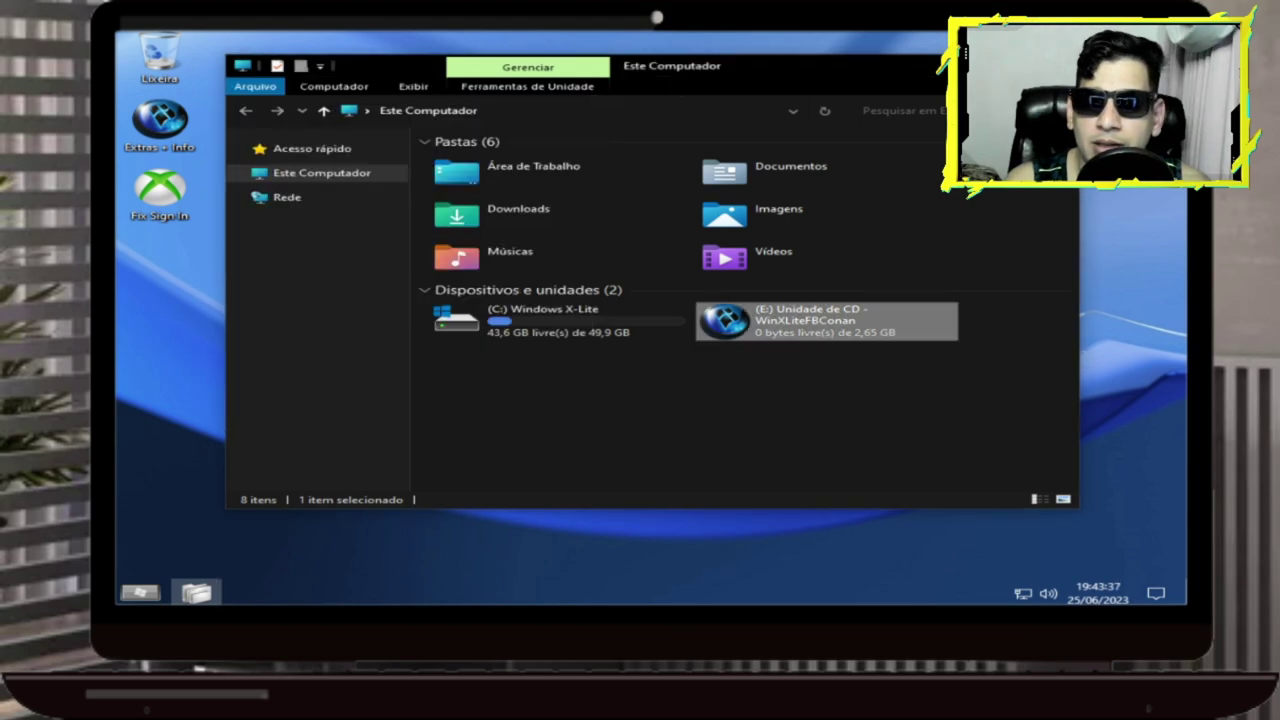
pyautogui.hotkey('alt', 'F4')
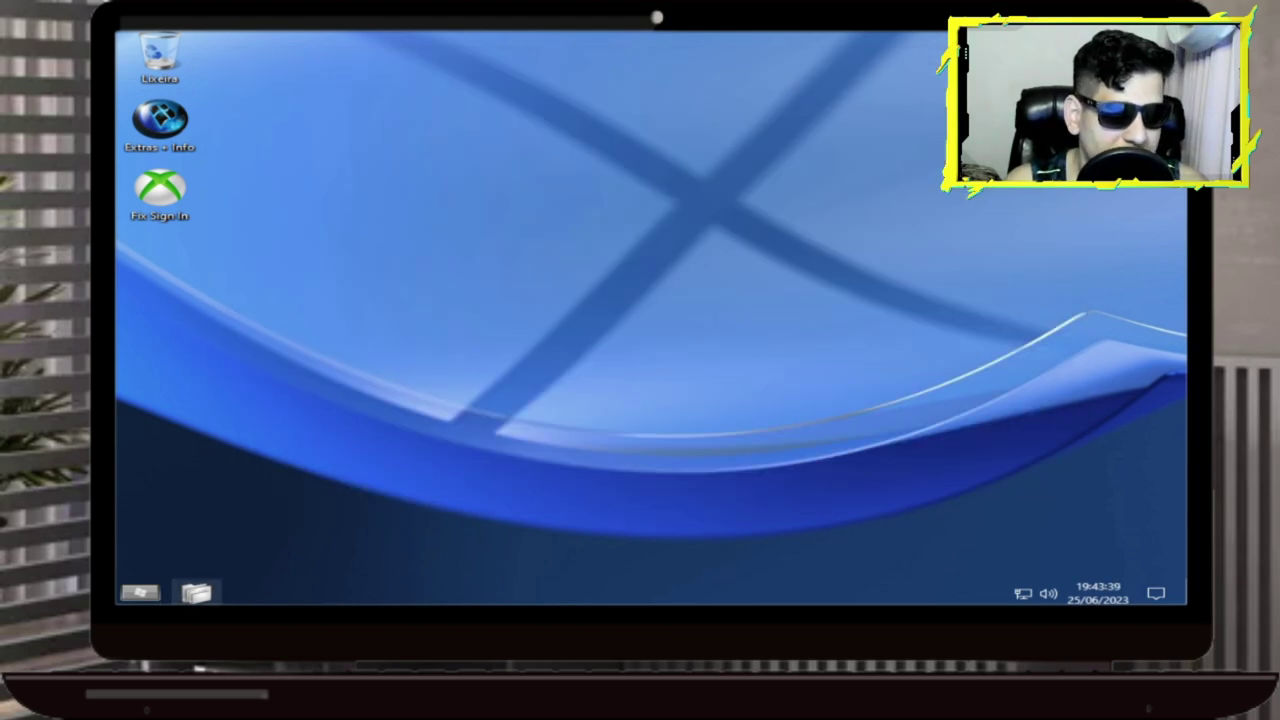
# - Review the installed Windows updates and their installation dates in Programas e Recursos of the Control Panel, and close it
pyautogui.click(142, 595)
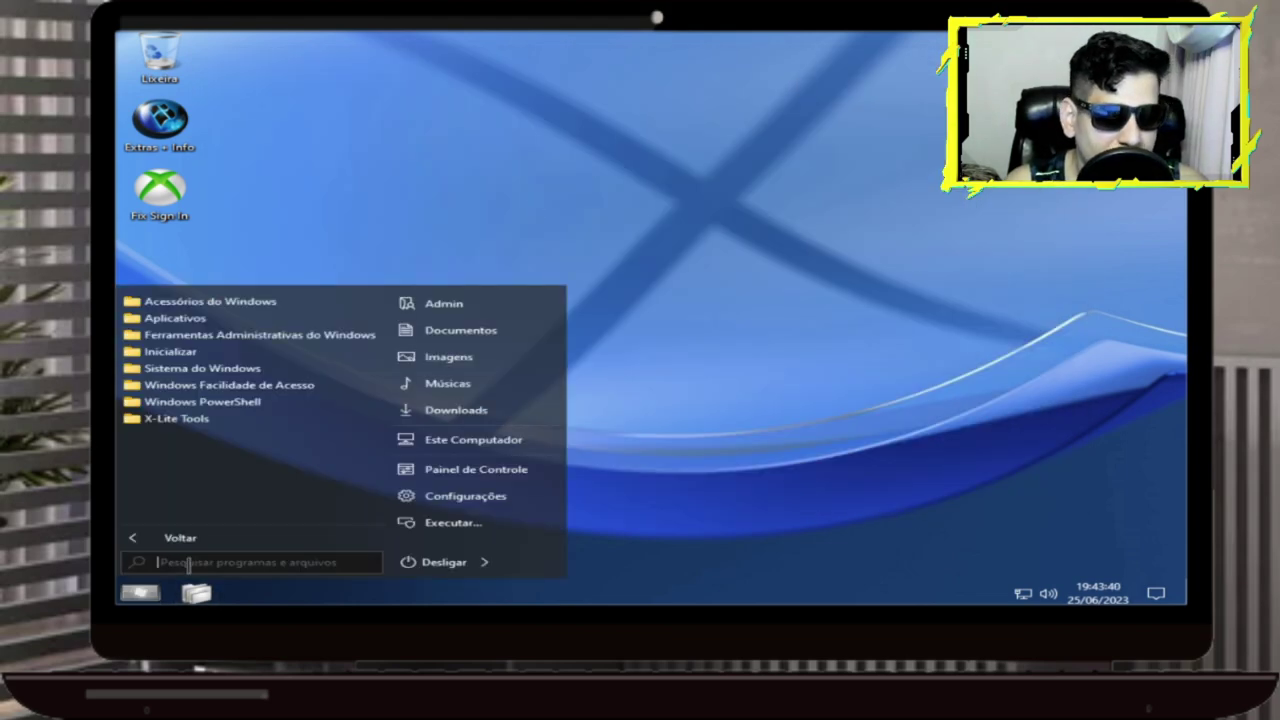
pyautogui.click(514, 466)
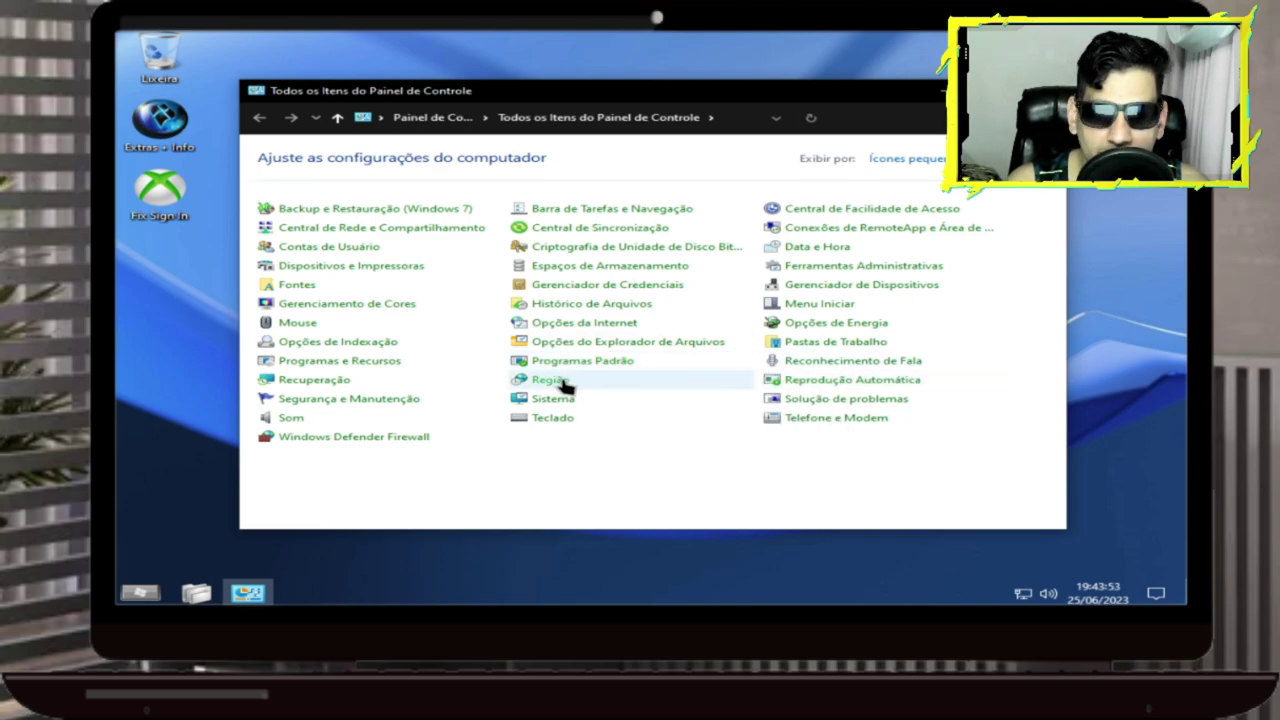
pyautogui.click(342, 362)
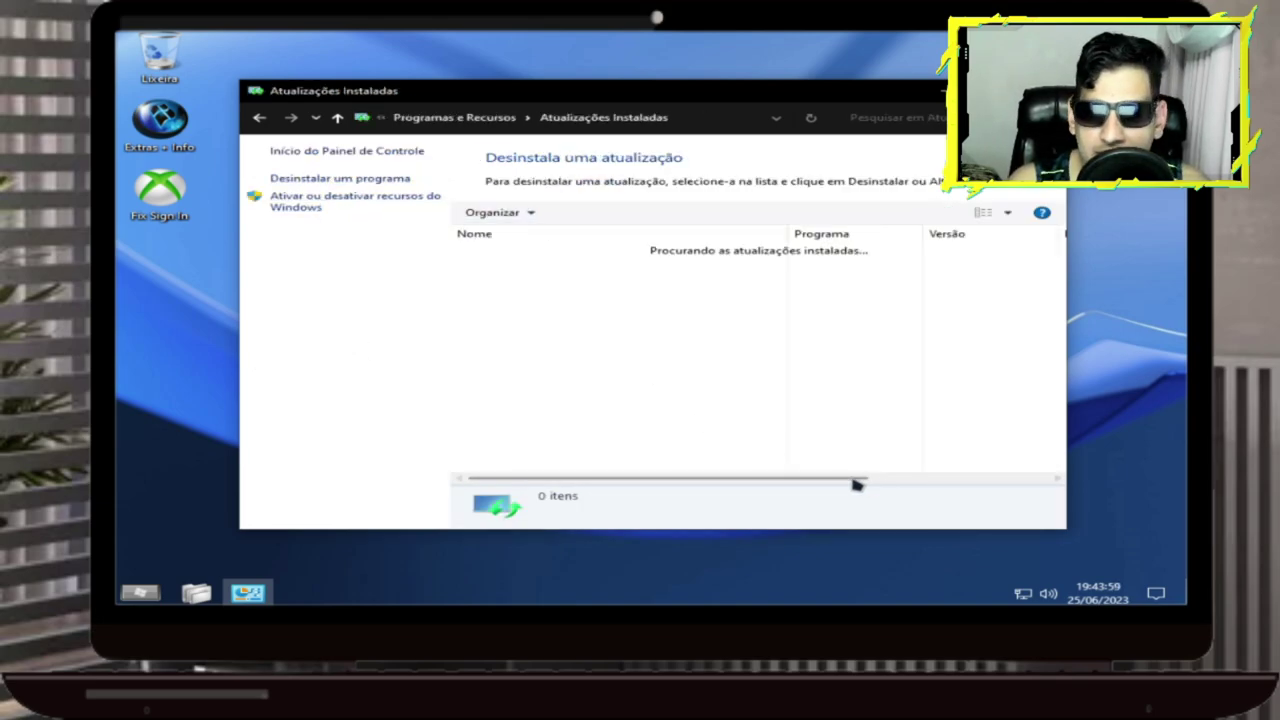
pyautogui.moveTo(808, 480); pyautogui.dragTo(1023, 451)
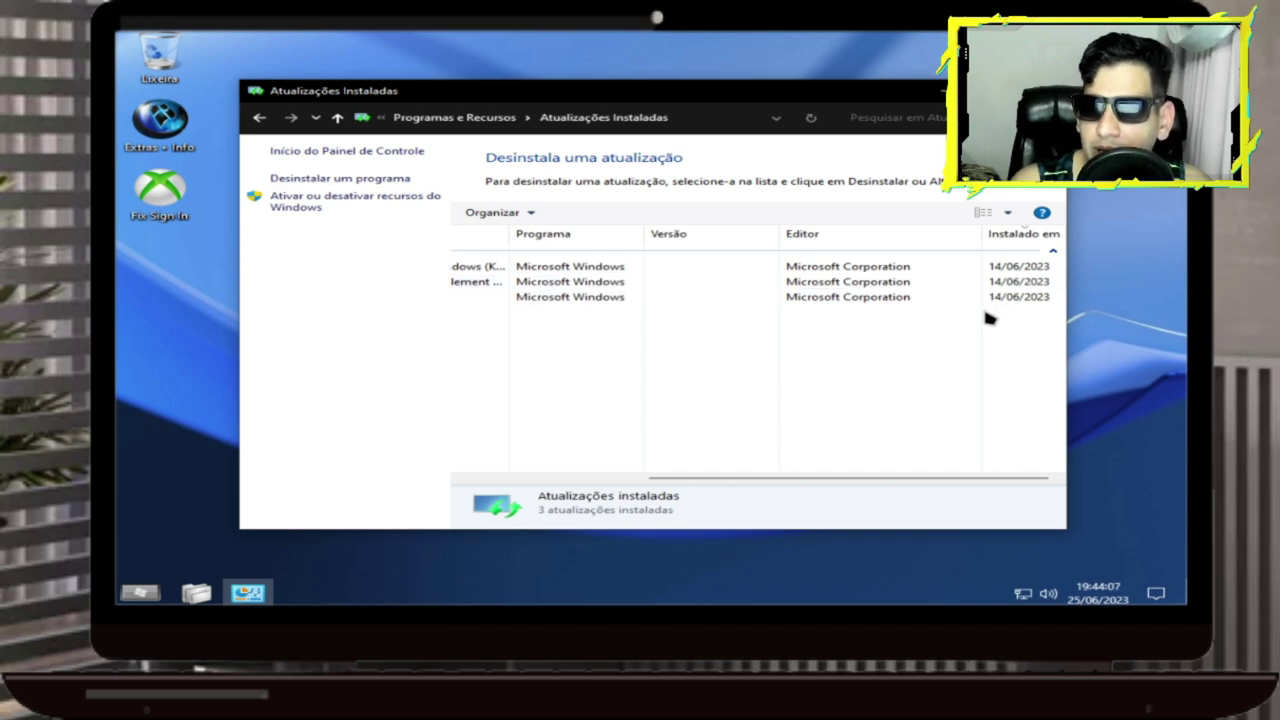
pyautogui.moveTo(897, 484); pyautogui.dragTo(677, 483)
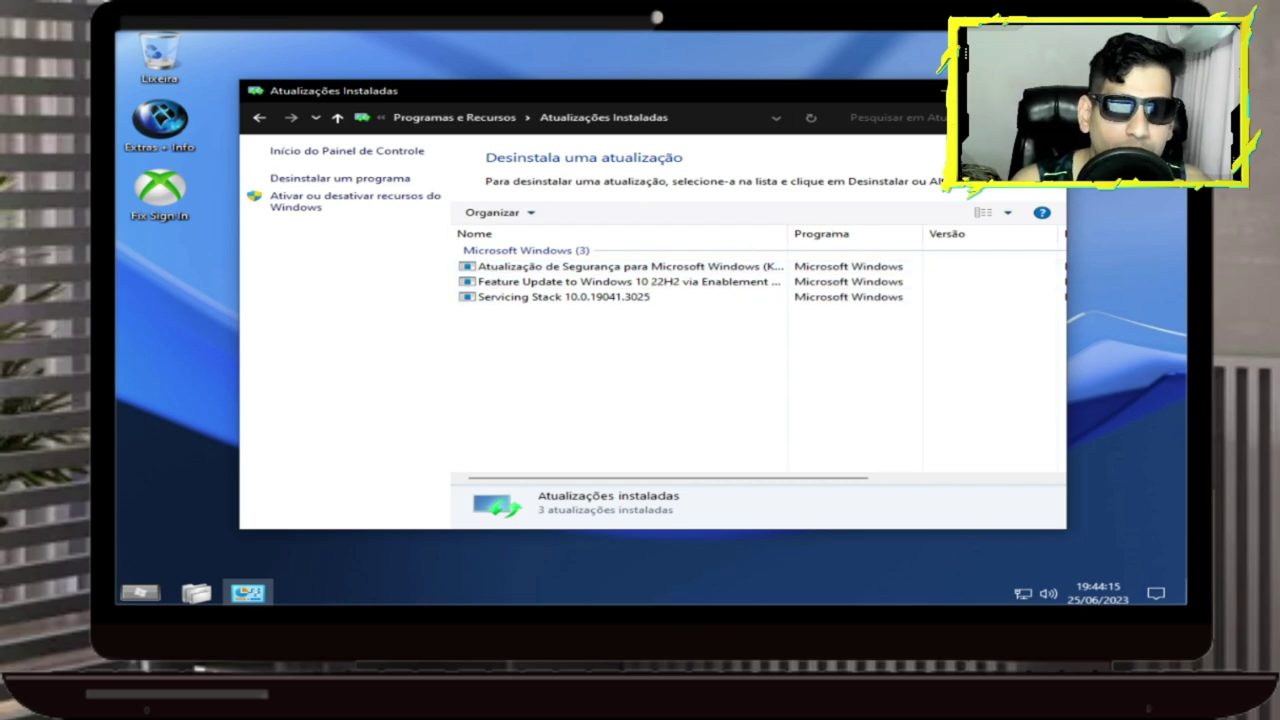
pyautogui.hotkey('alt', 'F4')
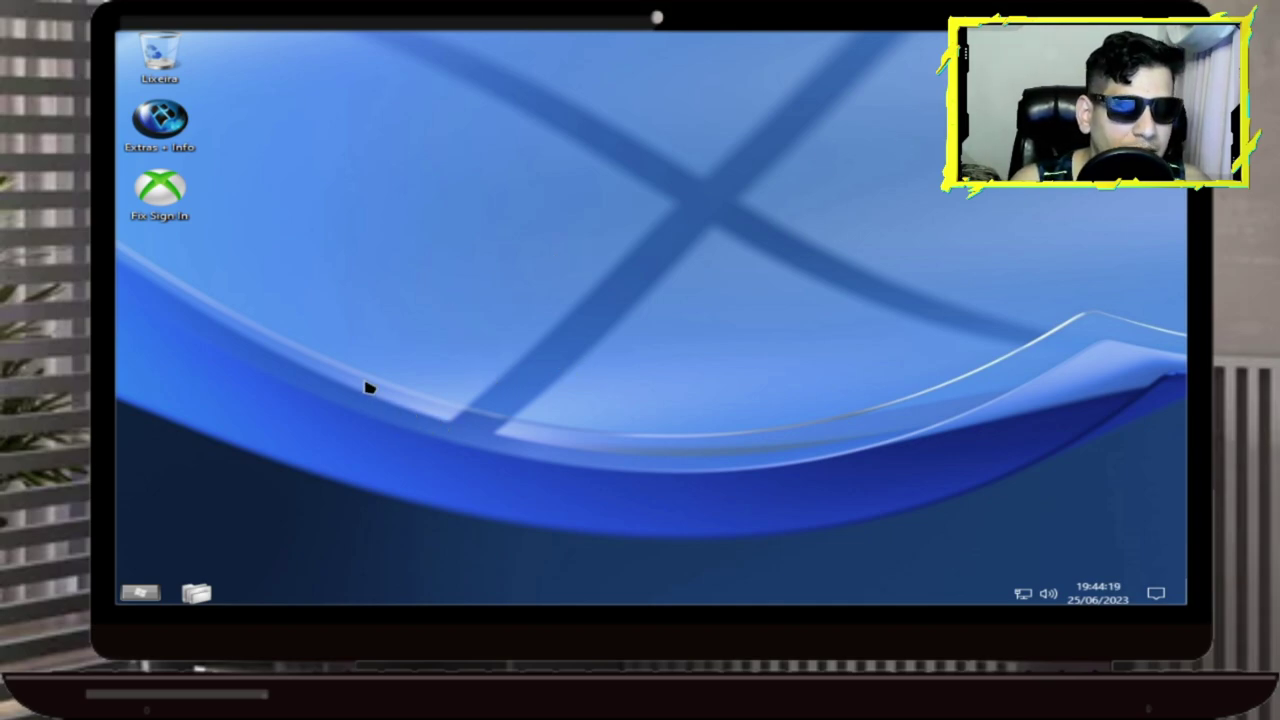
# - Open the Start menu's properties to bring up the StartIsBack configuration
pyautogui.click(140, 593)
pyautogui.click(153, 598)
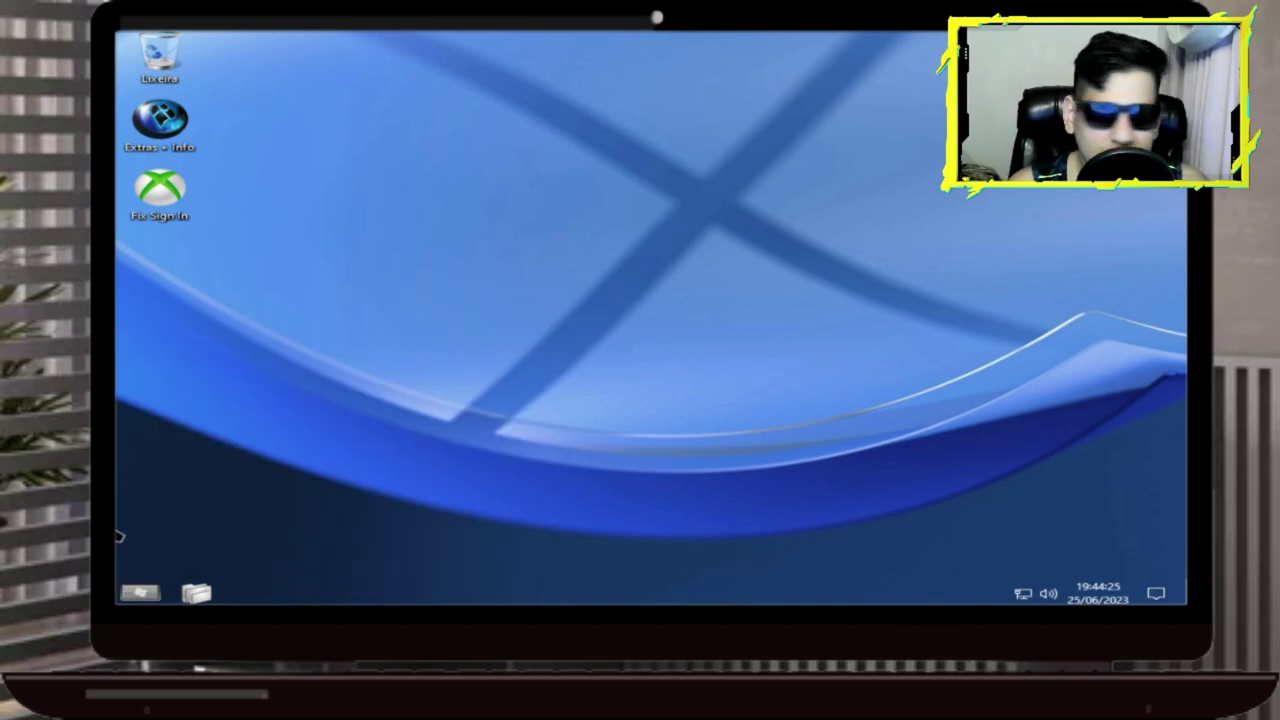
pyautogui.rightClick(140, 593)
pyautogui.rightClick(135, 595)
pyautogui.rightClick(135, 595)
pyautogui.rightClick(135, 595)
pyautogui.rightClick(135, 595)
pyautogui.rightClick(135, 595)
pyautogui.rightClick(135, 595)
pyautogui.rightClick(135, 595)
pyautogui.rightClick(135, 595)
pyautogui.rightClick(135, 595)
pyautogui.rightClick(135, 595)
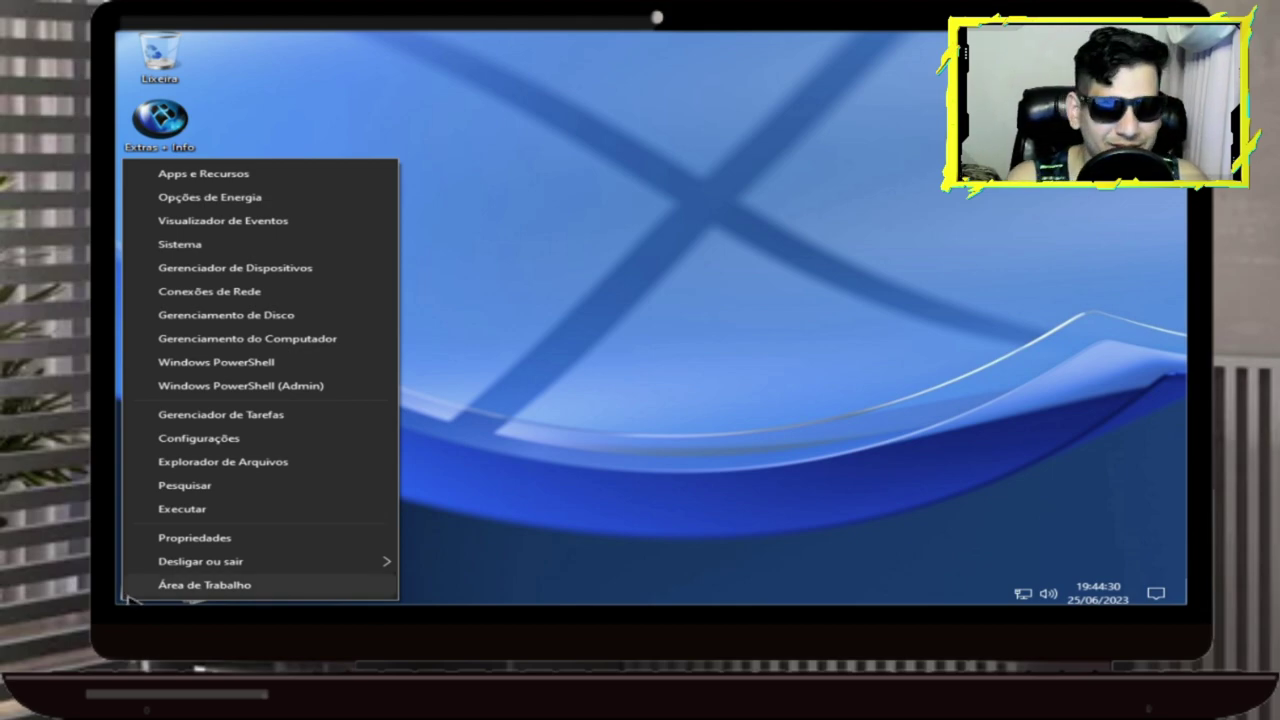
pyautogui.moveTo(228, 560)
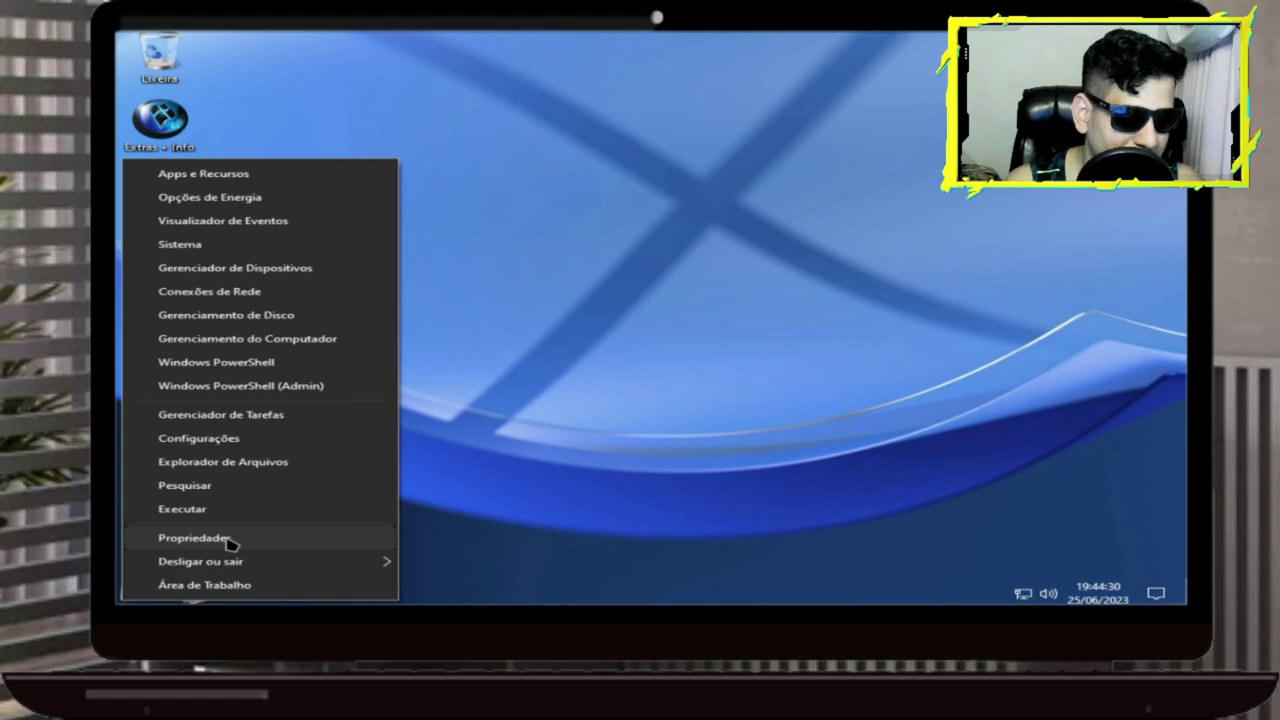
pyautogui.click(229, 542)
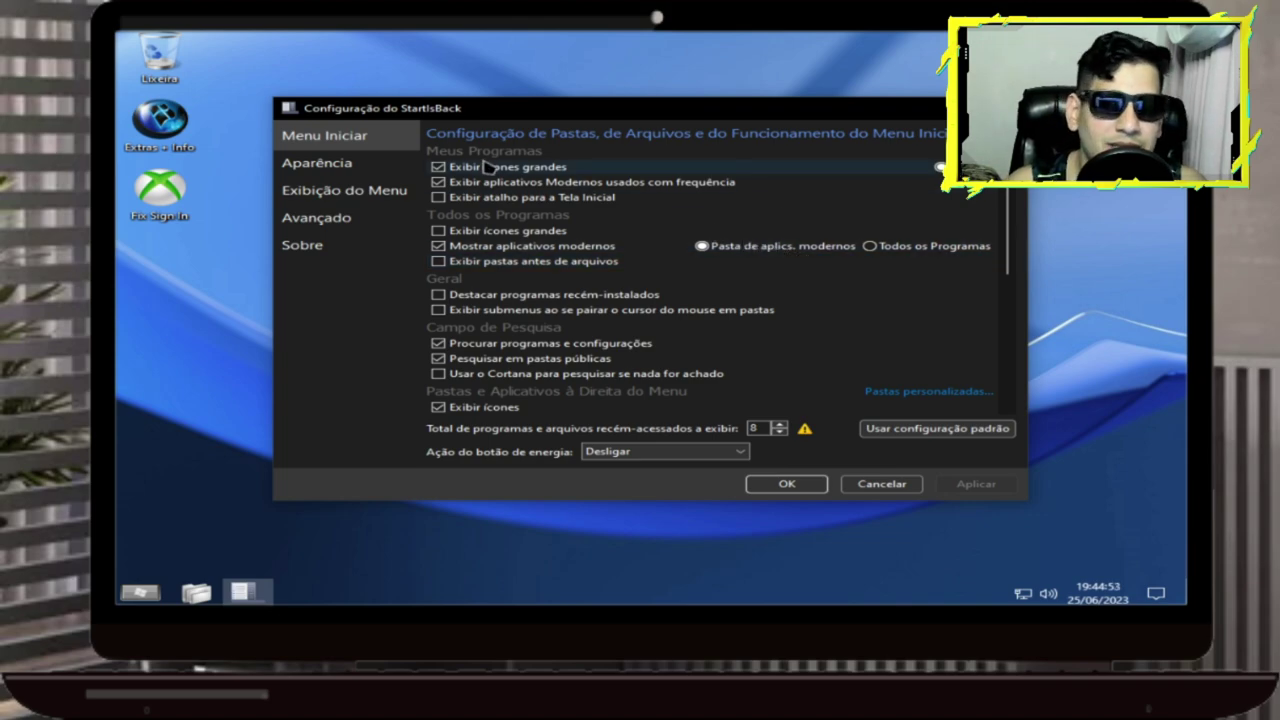
# - Change the Start button's appearance to the Windows 10 style and apply it
pyautogui.click(333, 166)
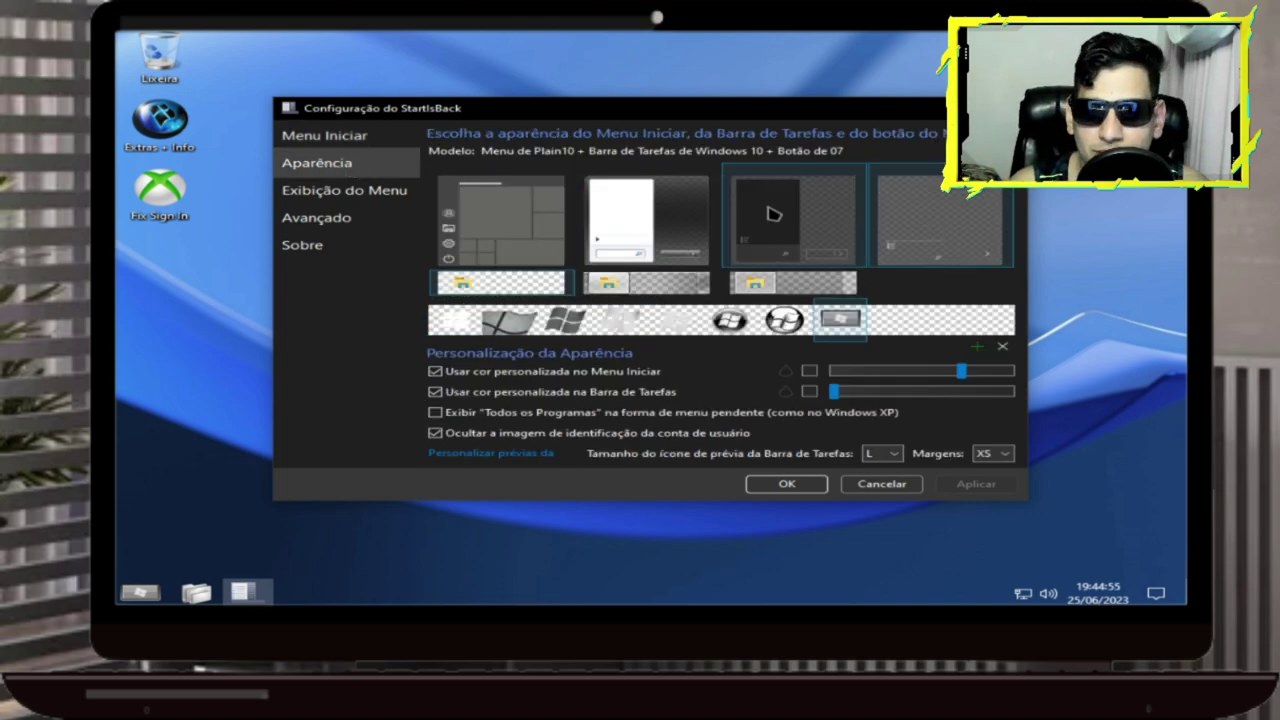
pyautogui.click(463, 328)
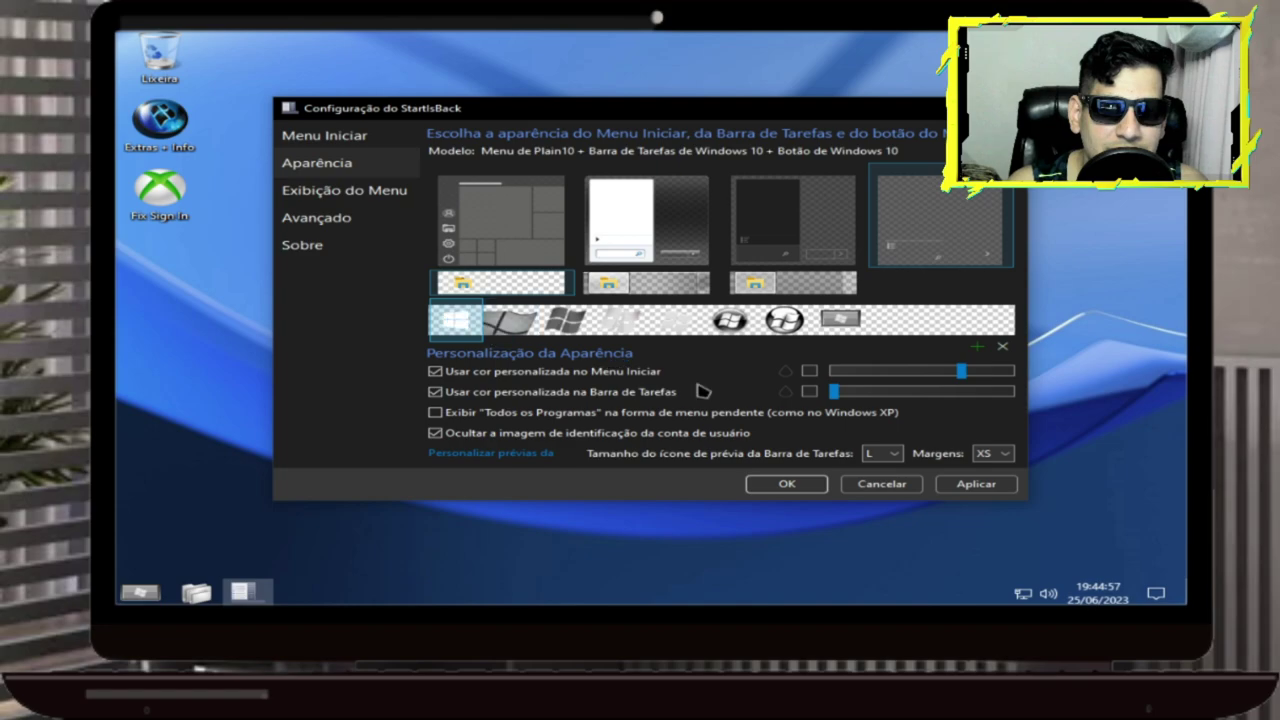
pyautogui.click(971, 486)
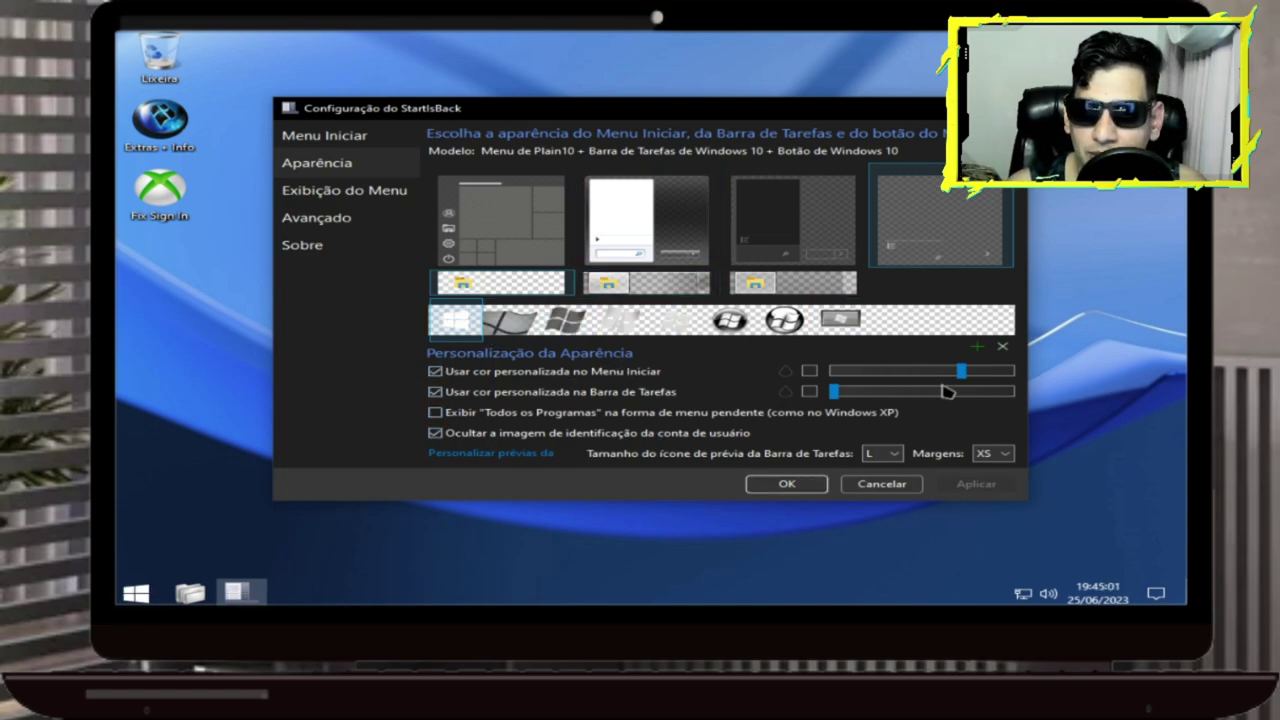
# - Set the Start menu's custom colour to purple (red 128, green 0, blue 255), apply it and check the menu
pyautogui.click(809, 391)
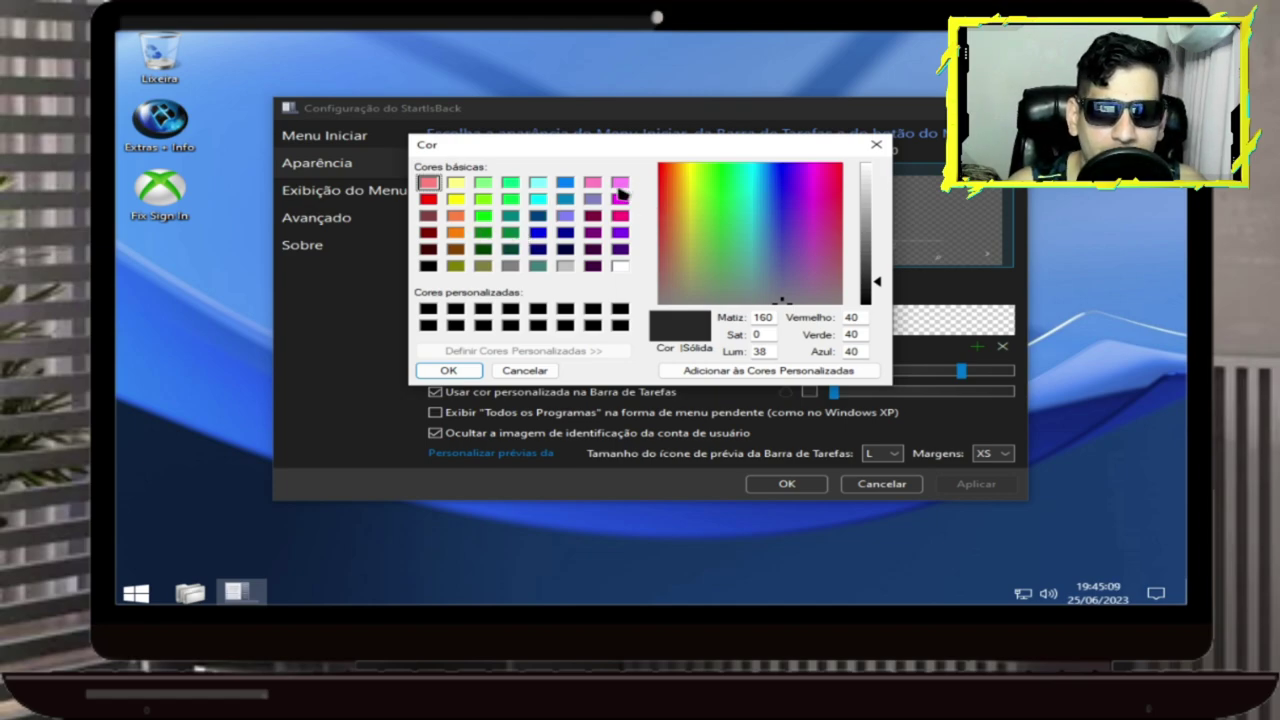
pyautogui.click(620, 234)
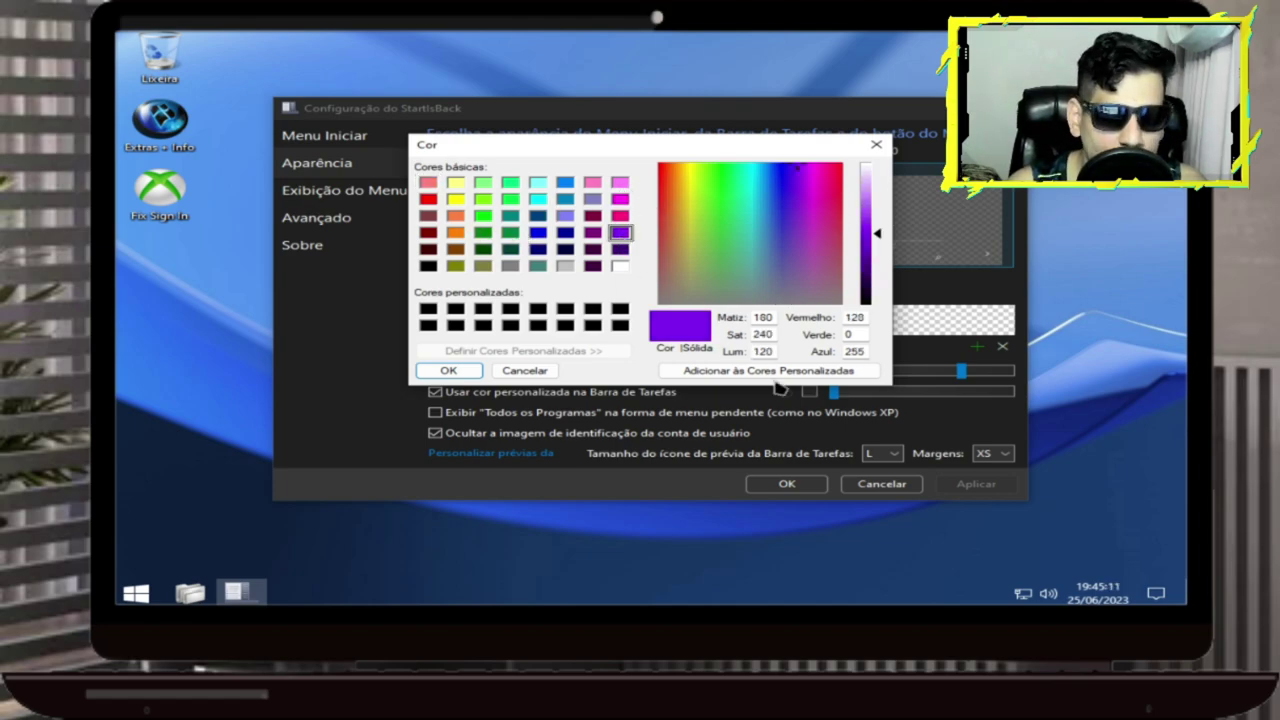
pyautogui.click(449, 371)
pyautogui.click(975, 485)
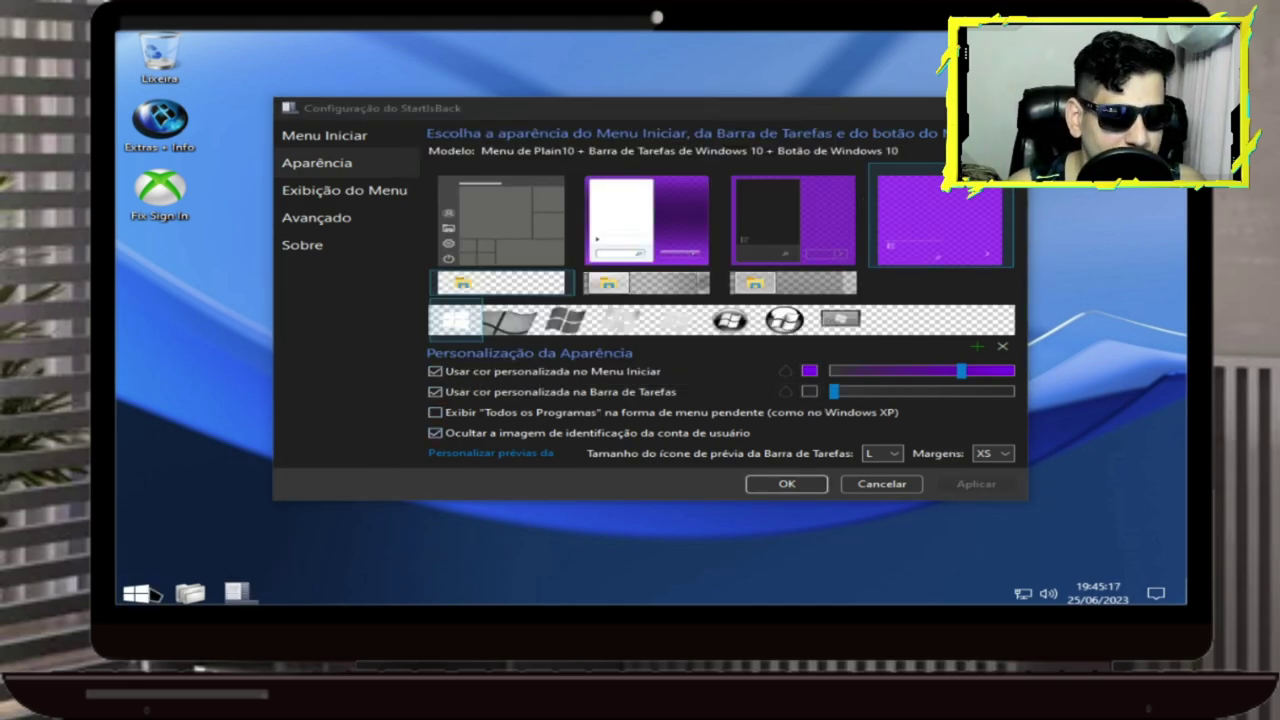
pyautogui.click(137, 593)
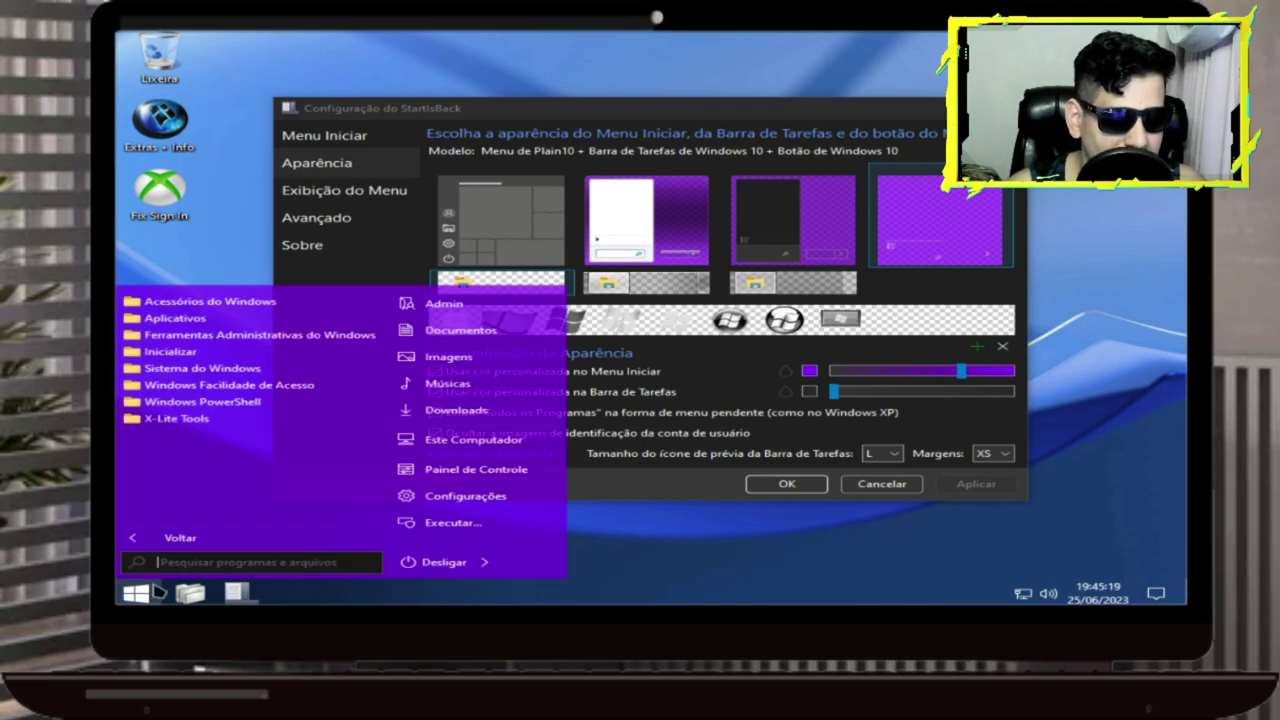
# - Set the taskbar's custom colour to purple (red 128, green 0, blue 255) and apply it
pyautogui.click(809, 392)
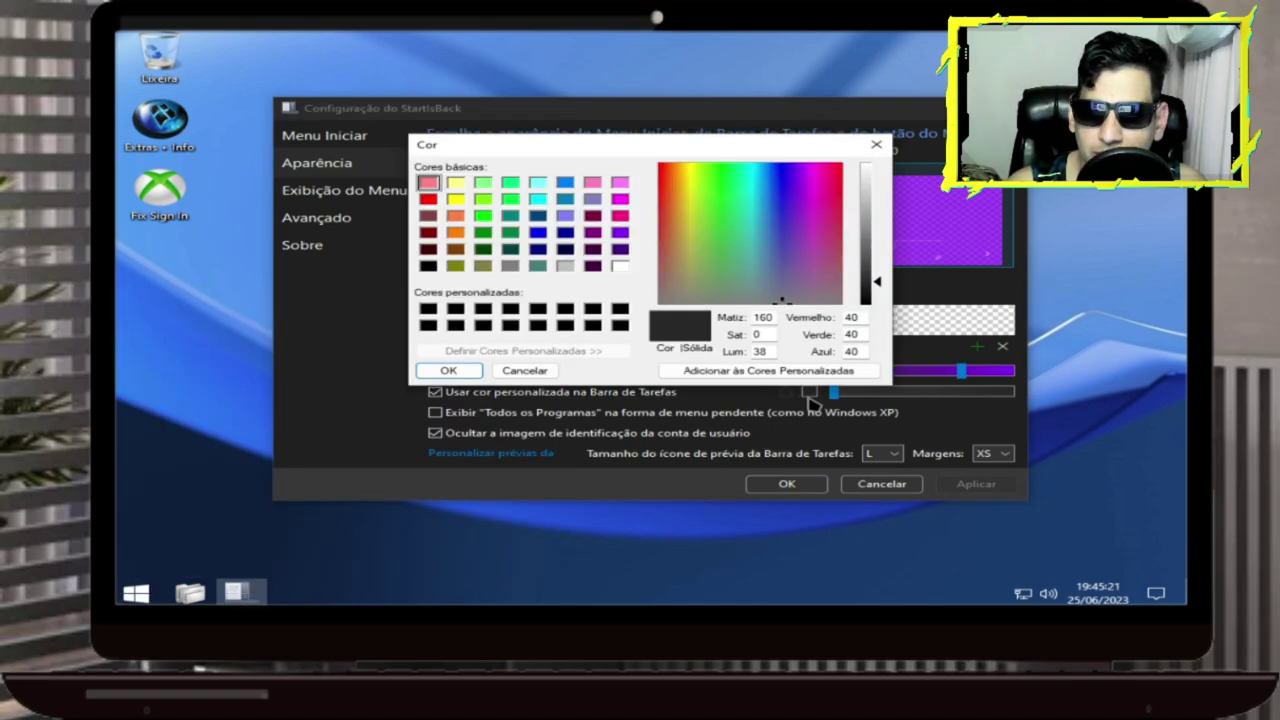
pyautogui.click(620, 233)
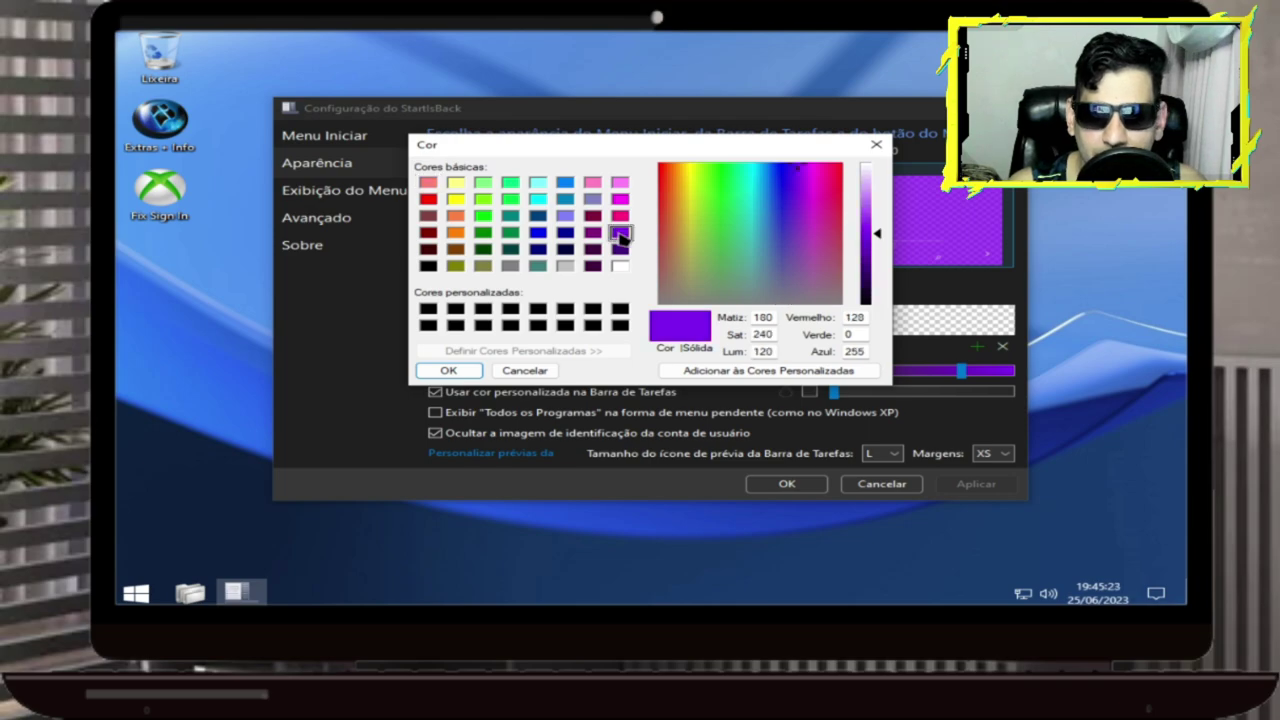
pyautogui.click(466, 371)
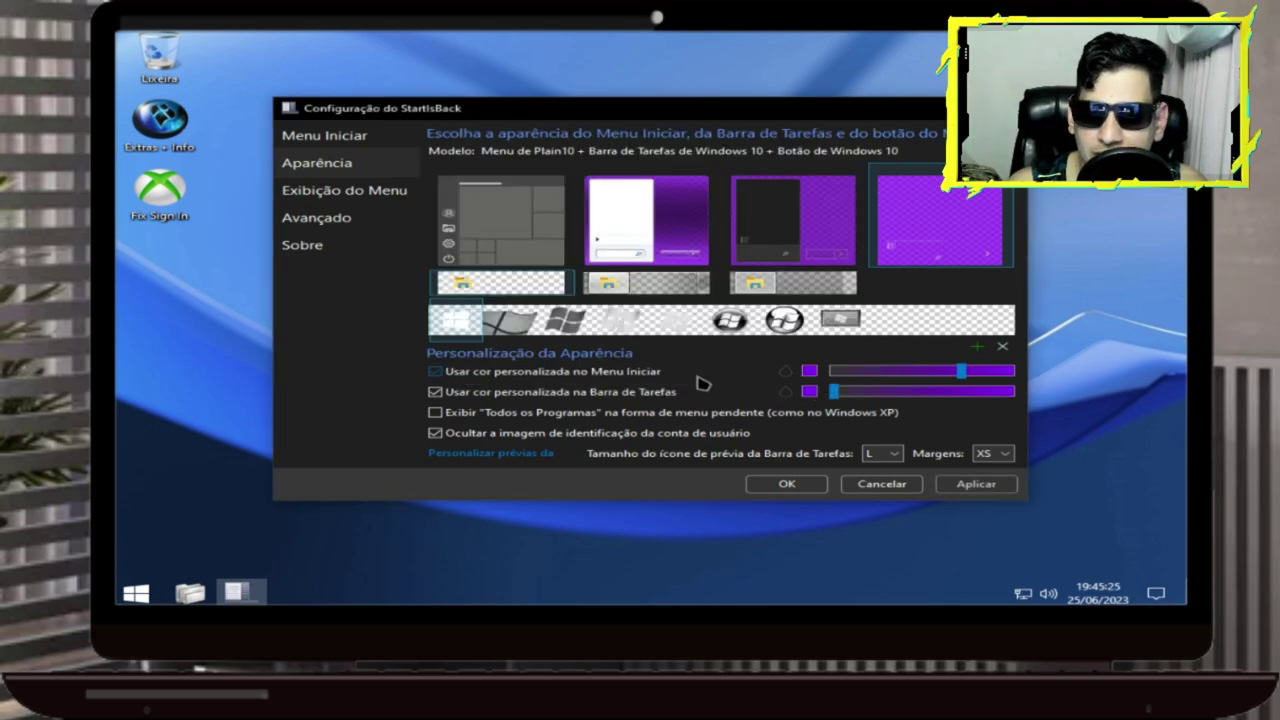
pyautogui.click(976, 484)
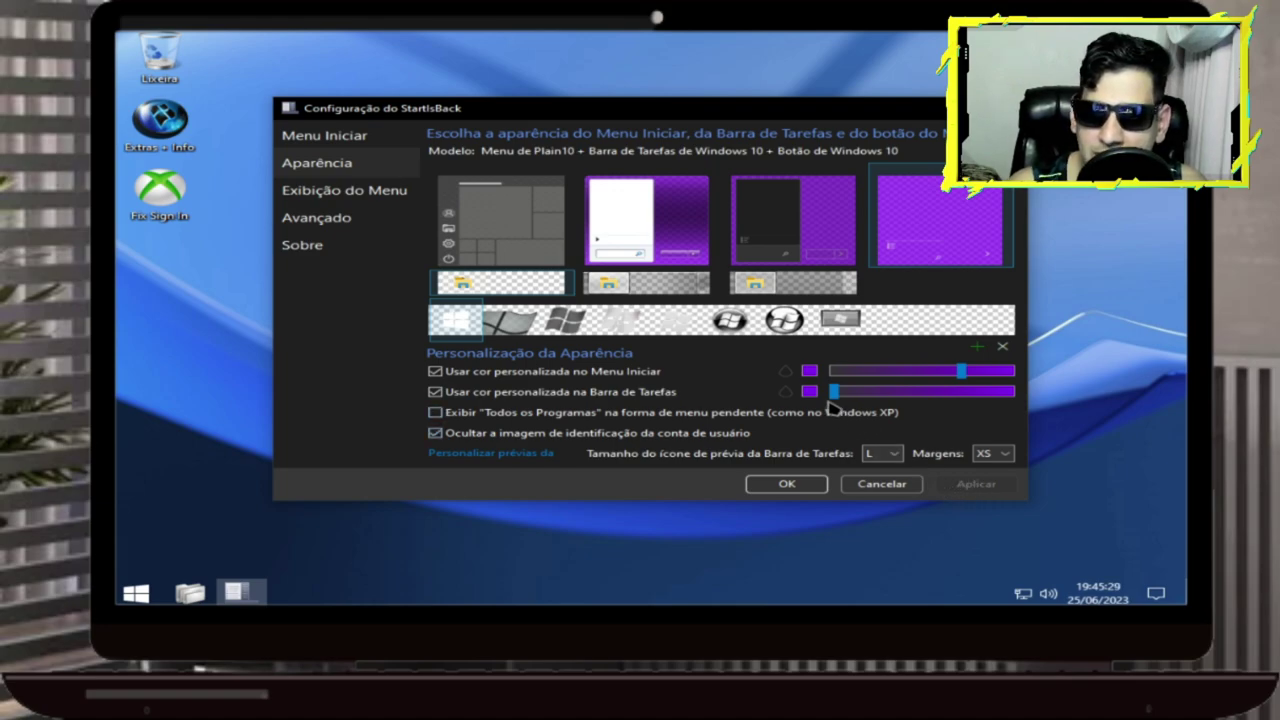
# - Raise the taskbar colour's intensity to 42% and apply it, reduce it to a lower level and apply again
pyautogui.moveTo(835, 392); pyautogui.dragTo(908, 392)
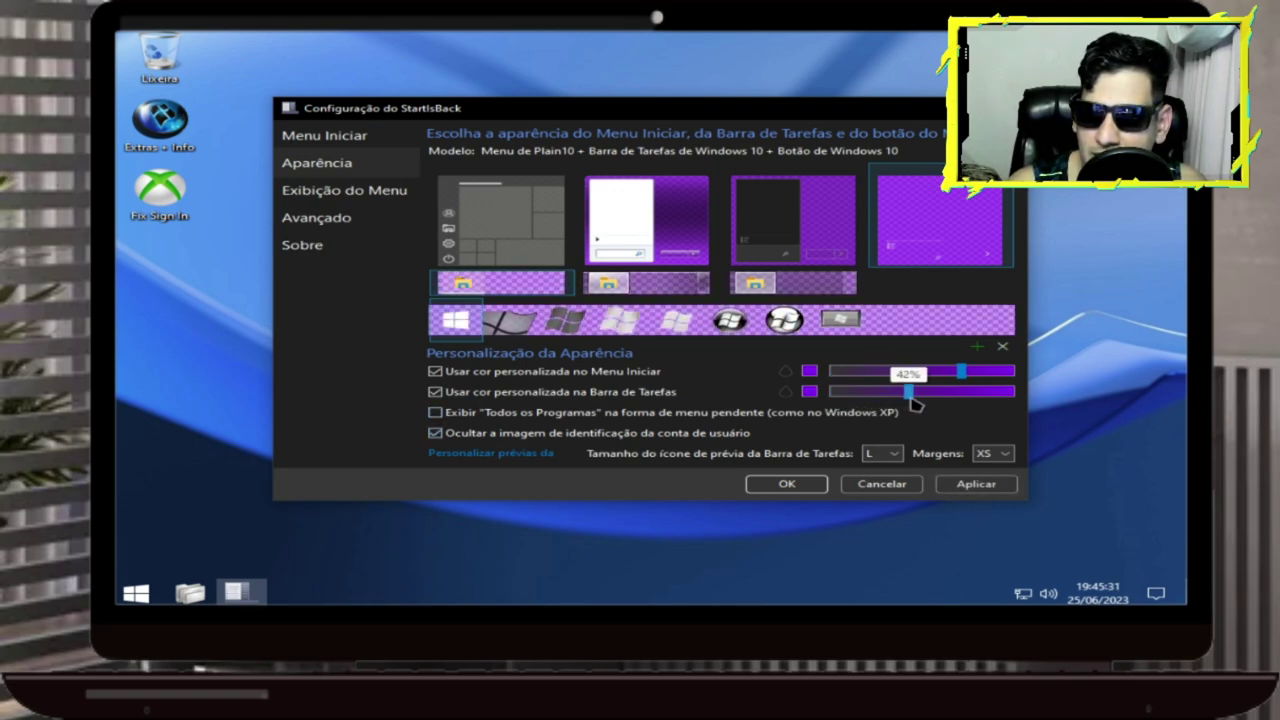
pyautogui.click(970, 486)
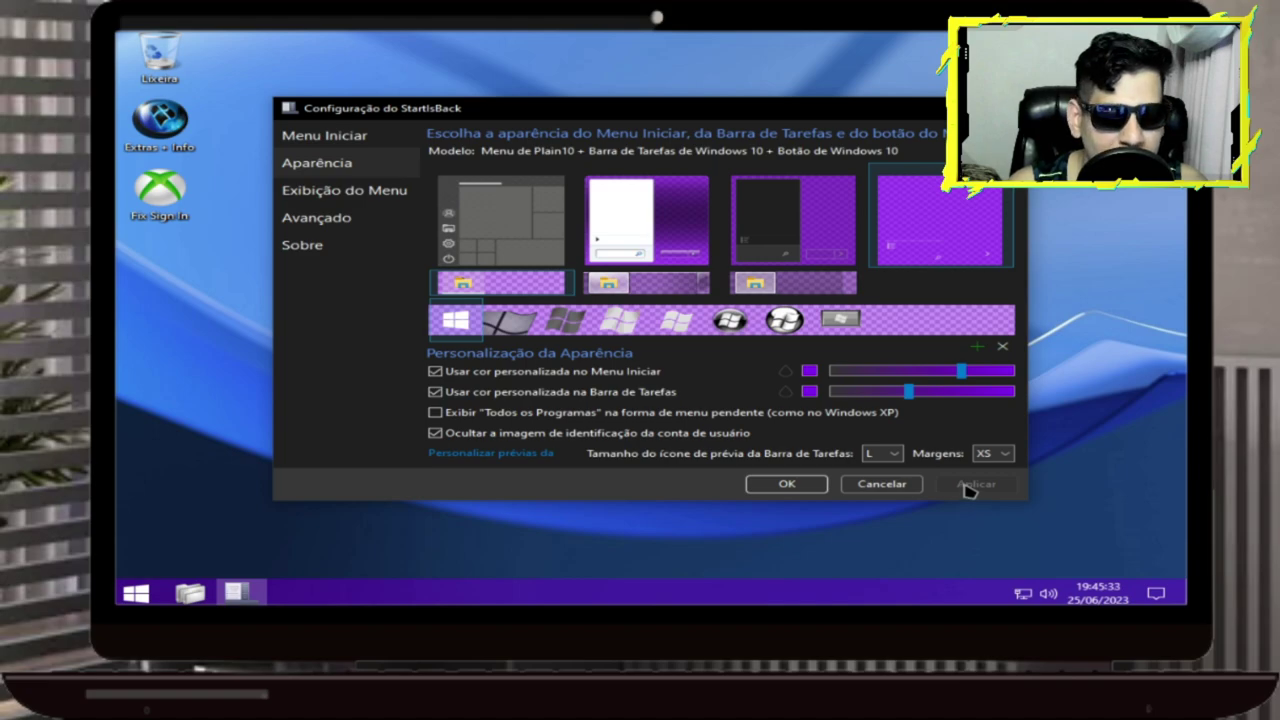
pyautogui.moveTo(908, 392); pyautogui.dragTo(874, 392)
pyautogui.click(972, 487)
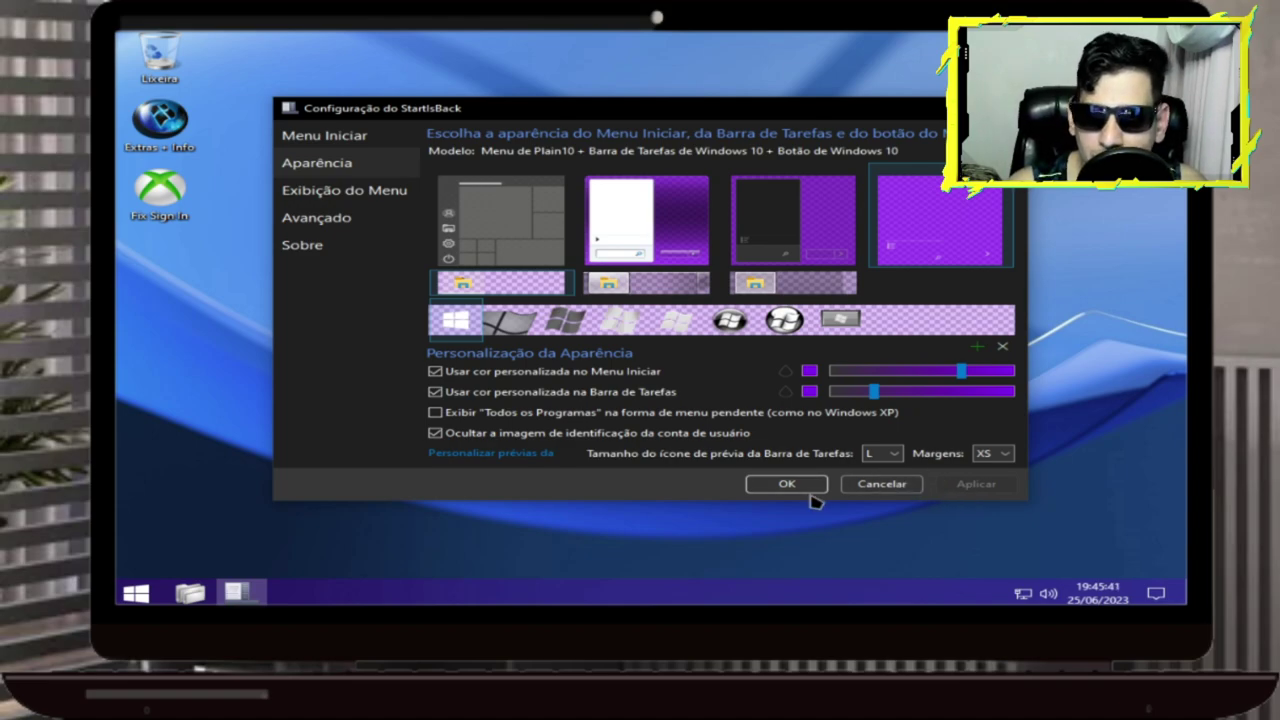
# - Enable showing "Todos os Programas" as a Windows XP-style fly-out menu, choose Start button style 02 and apply
pyautogui.click(435, 412)
pyautogui.click(566, 330)
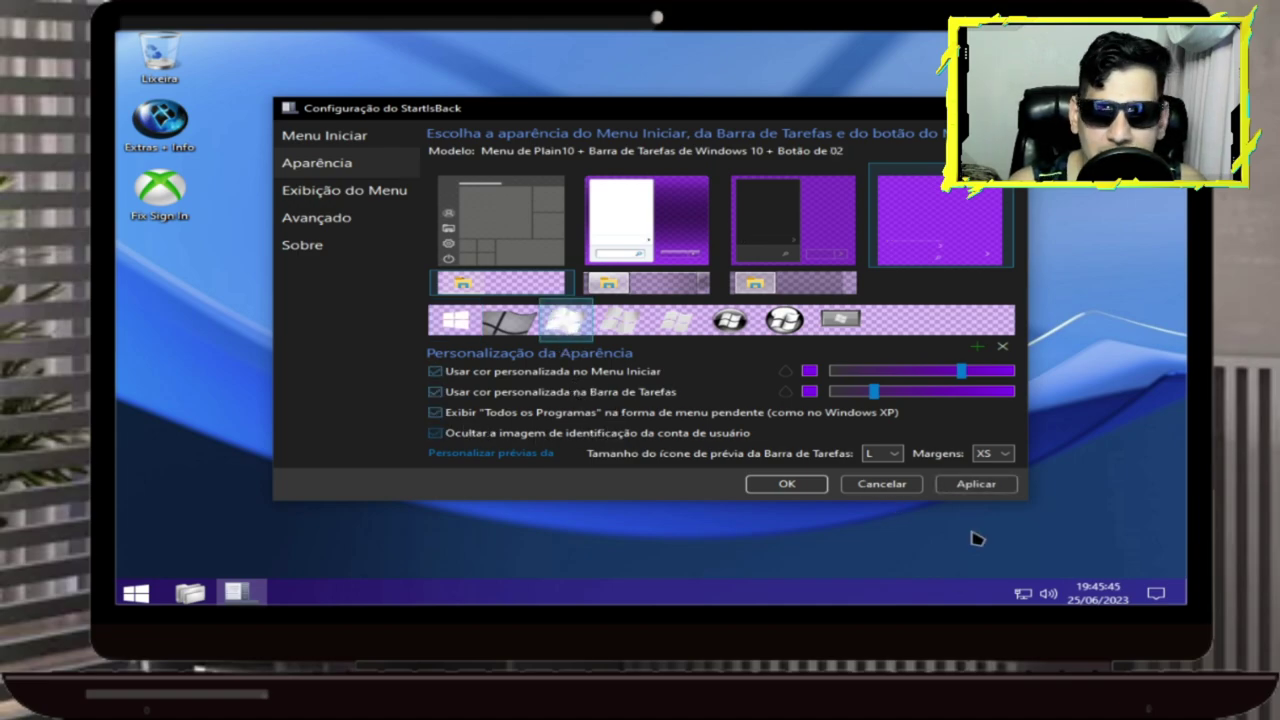
pyautogui.click(986, 487)
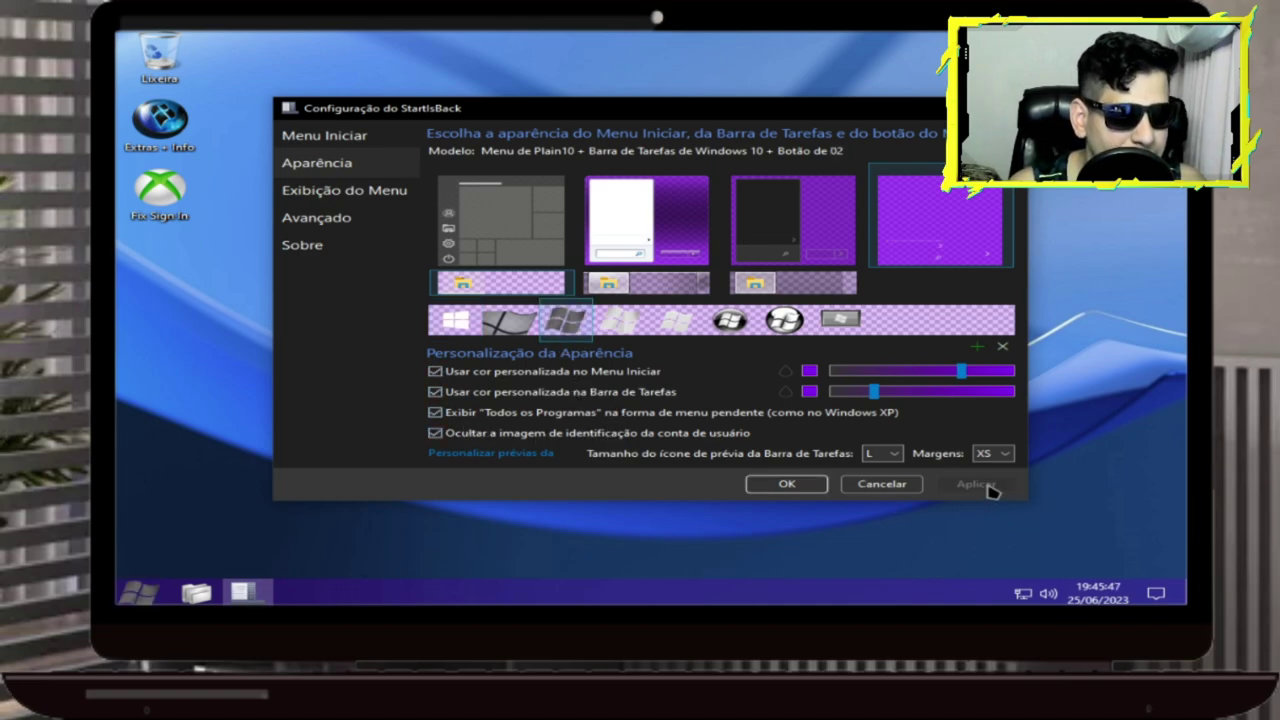
# - Try Start button styles 05 and 06, applying each, and switch back to style 05
pyautogui.click(730, 320)
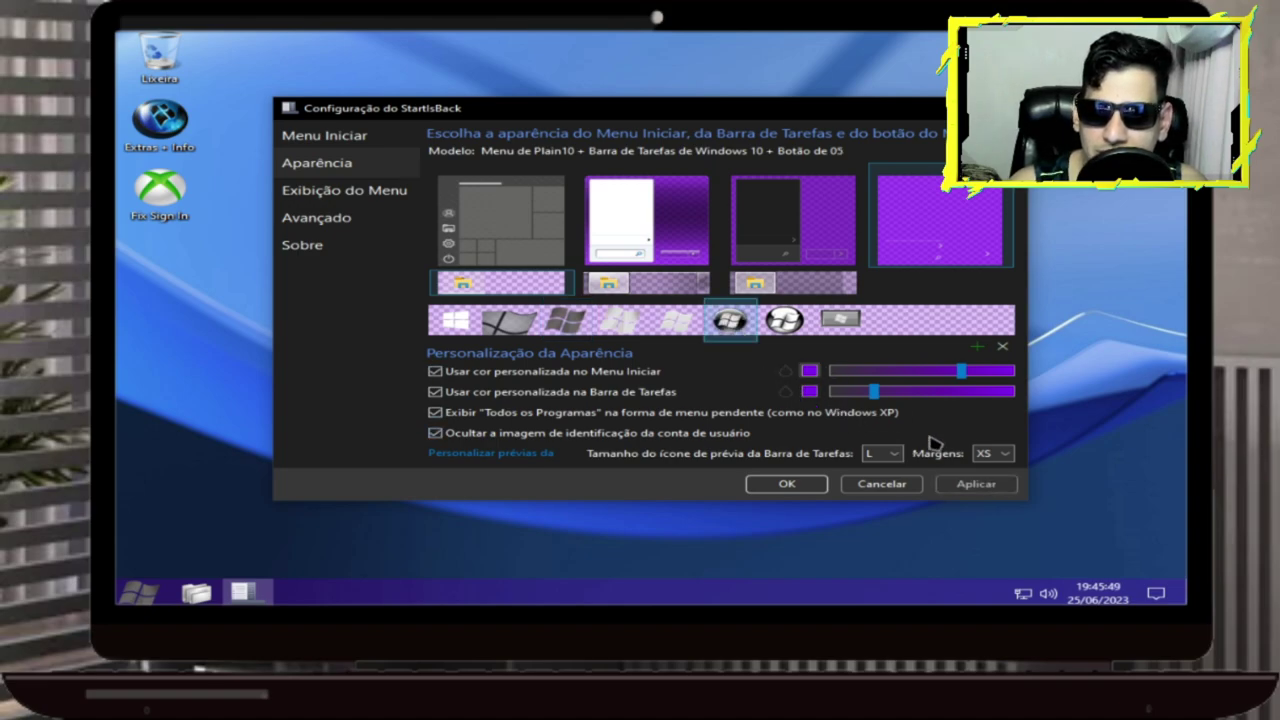
pyautogui.click(970, 486)
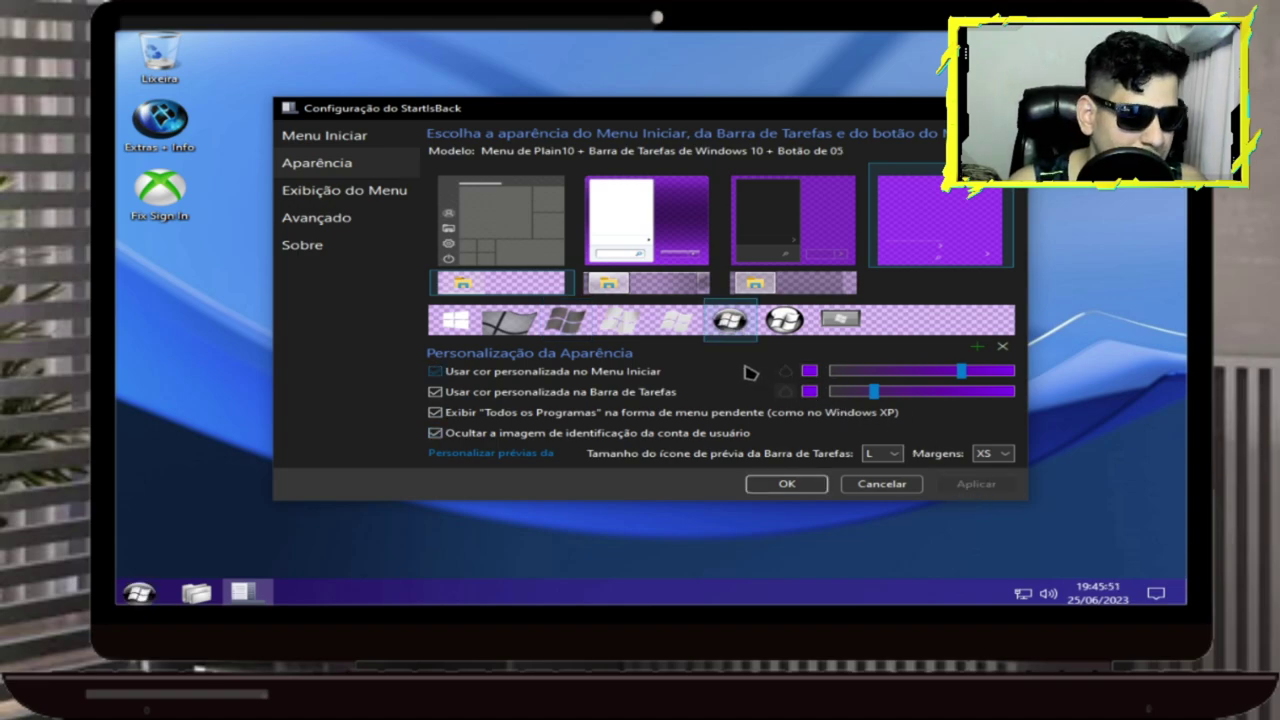
pyautogui.click(784, 320)
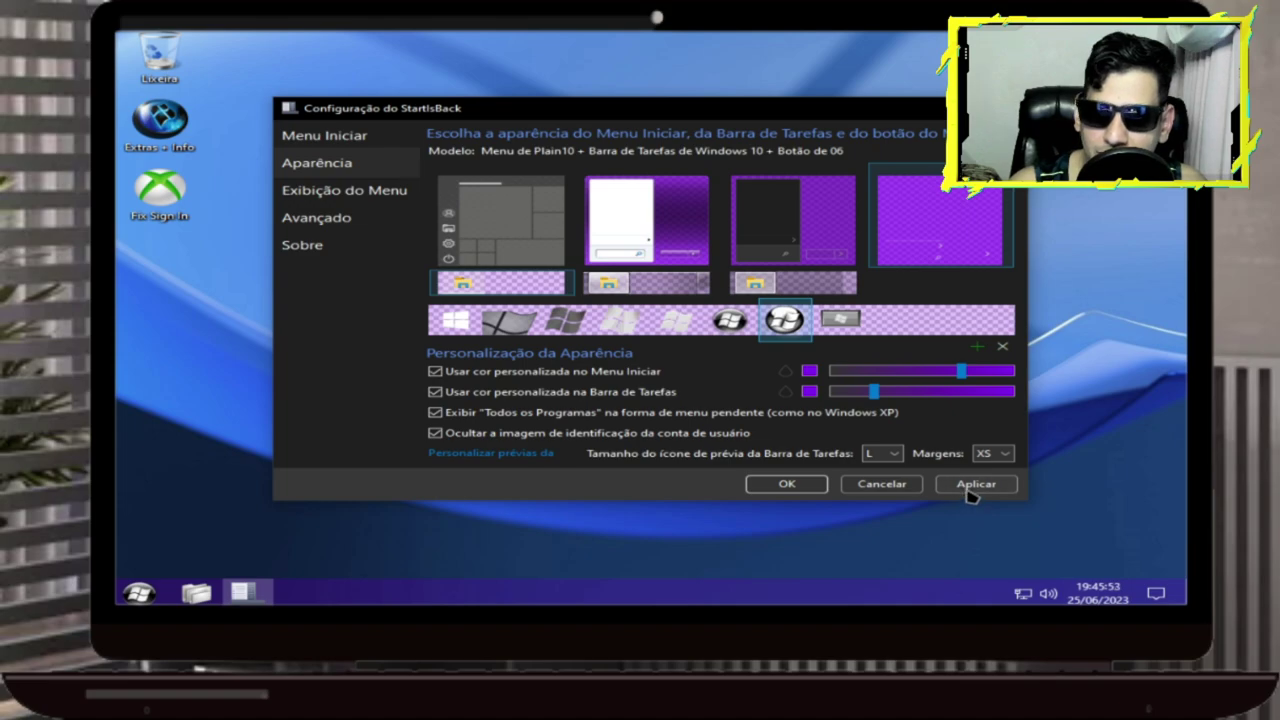
pyautogui.click(968, 486)
pyautogui.click(730, 320)
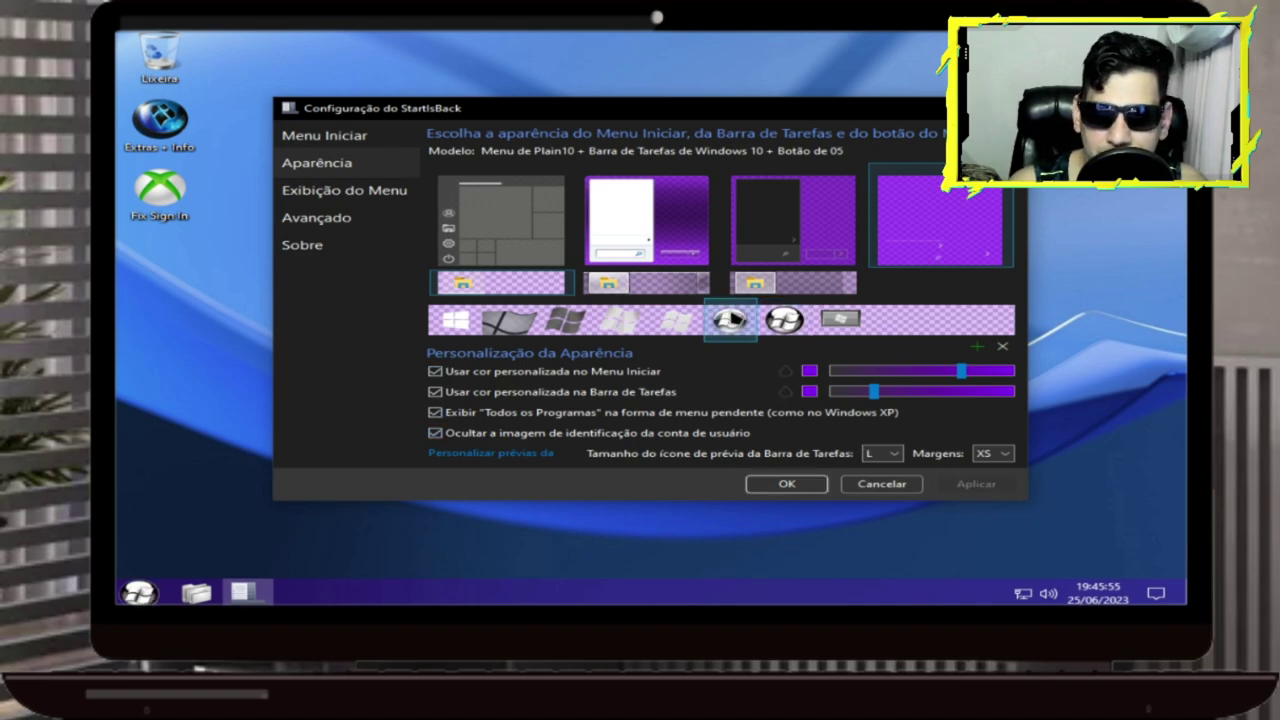
pyautogui.click(975, 484)
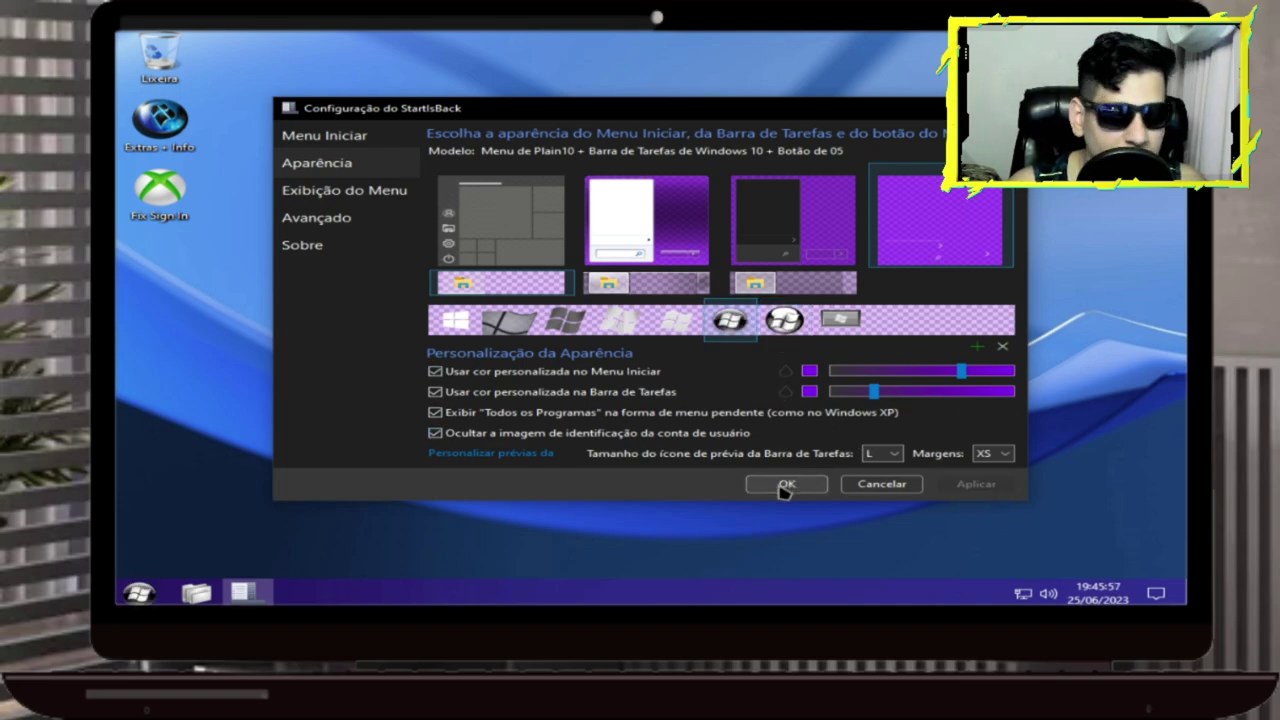
# - Set the Start button to the Windows 10 style, apply it and close the StartIsBack configuration with OK
pyautogui.click(455, 320)
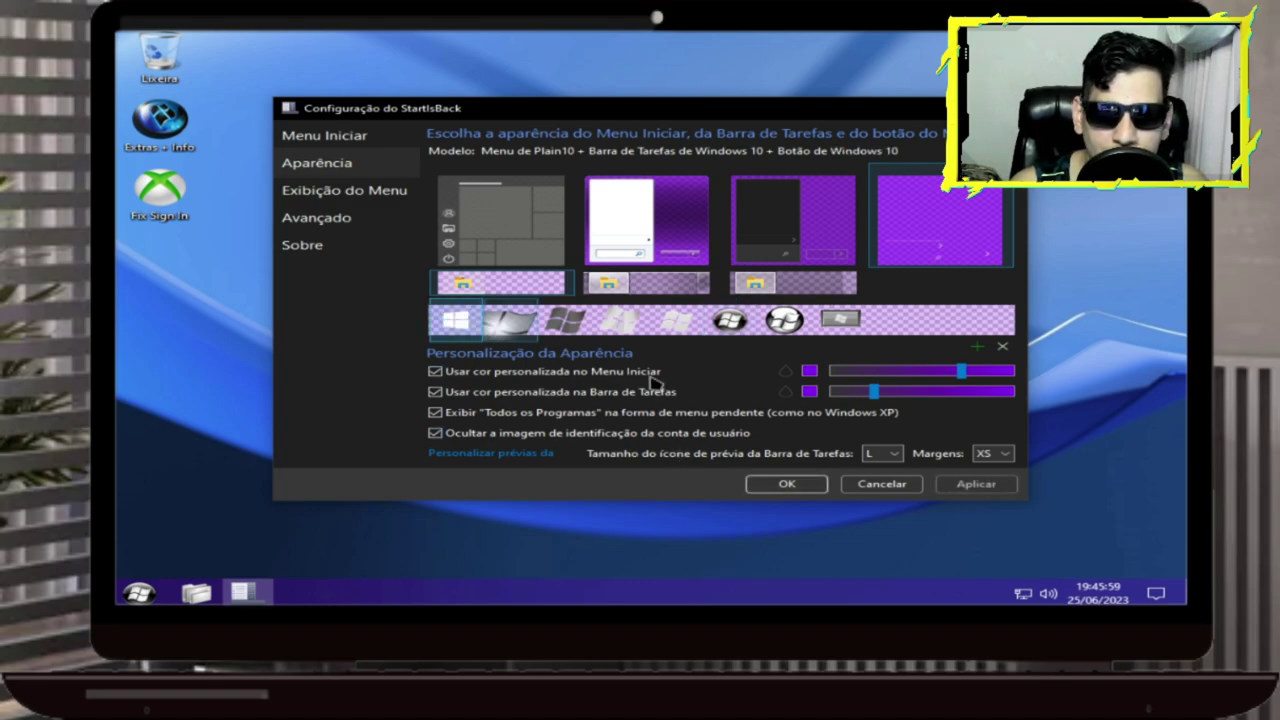
pyautogui.click(975, 484)
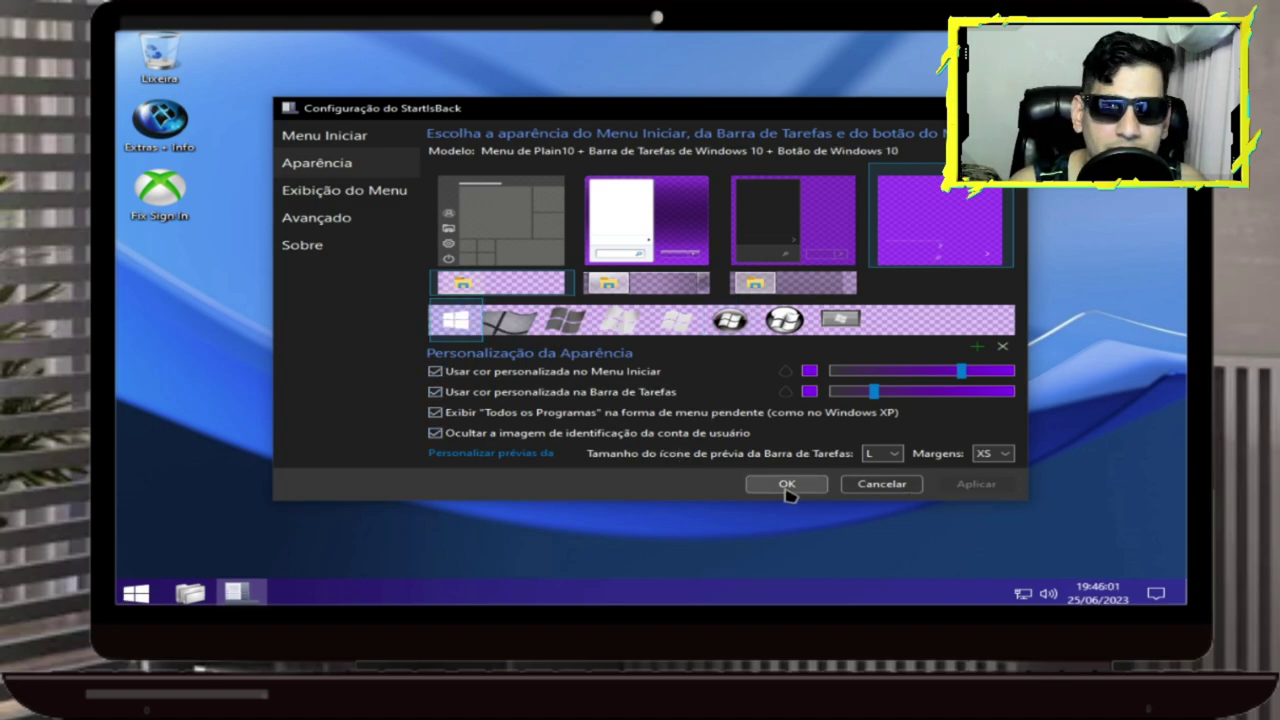
pyautogui.click(787, 484)
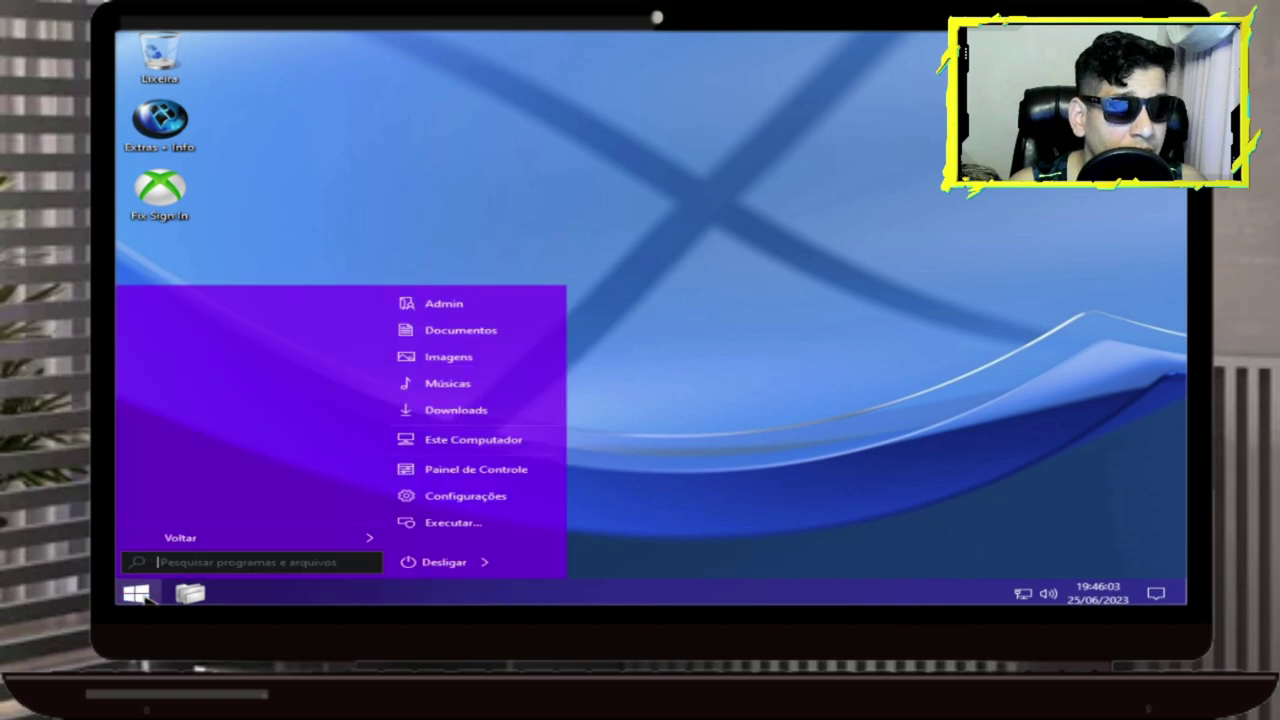
# - Launch Winaero Tweaker from X-Lite Tools in the Start menu, accept the 1.55.0.0 download offer and browse the available tweaks
pyautogui.click(132, 596)
pyautogui.click(132, 596)
pyautogui.click(132, 596)
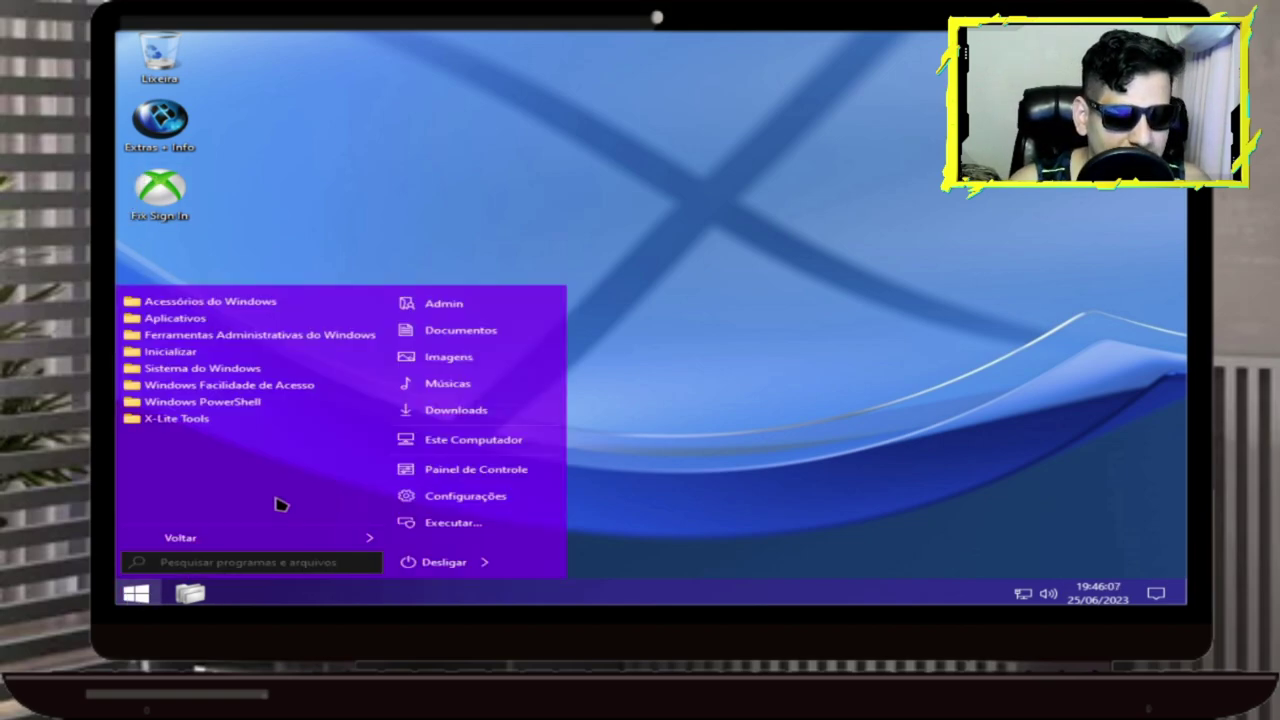
pyautogui.click(188, 420)
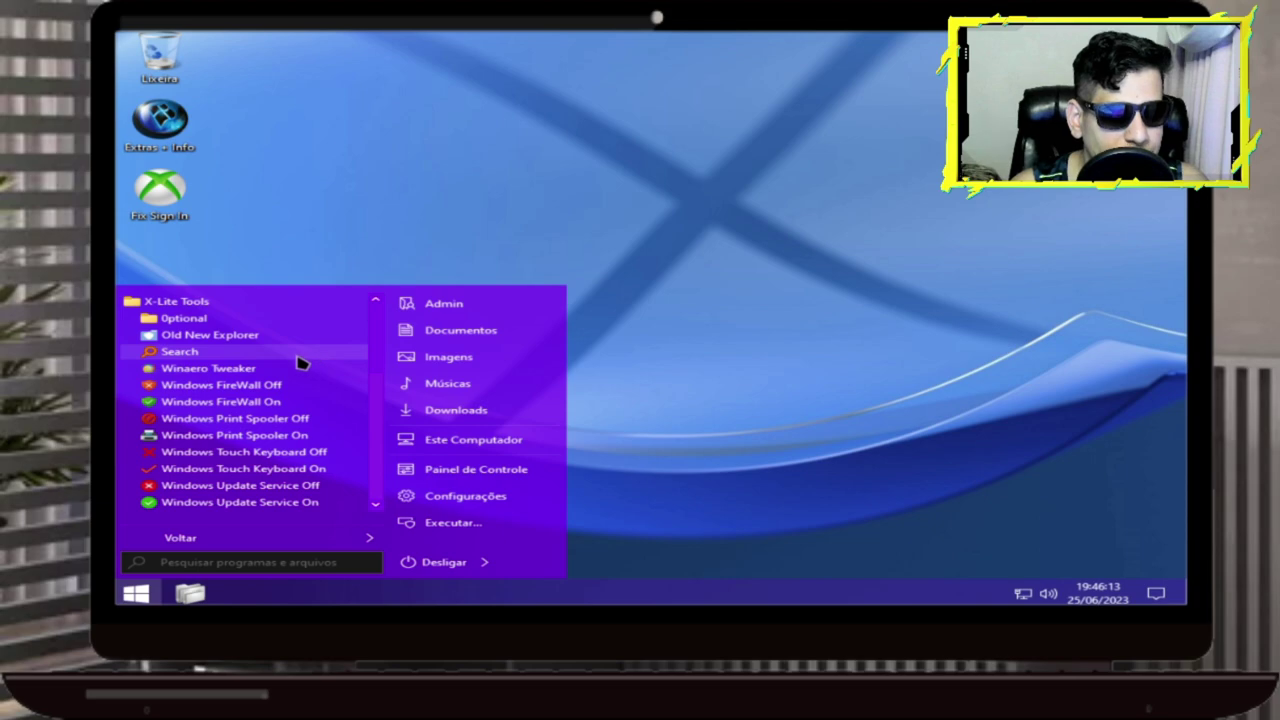
pyautogui.click(233, 376)
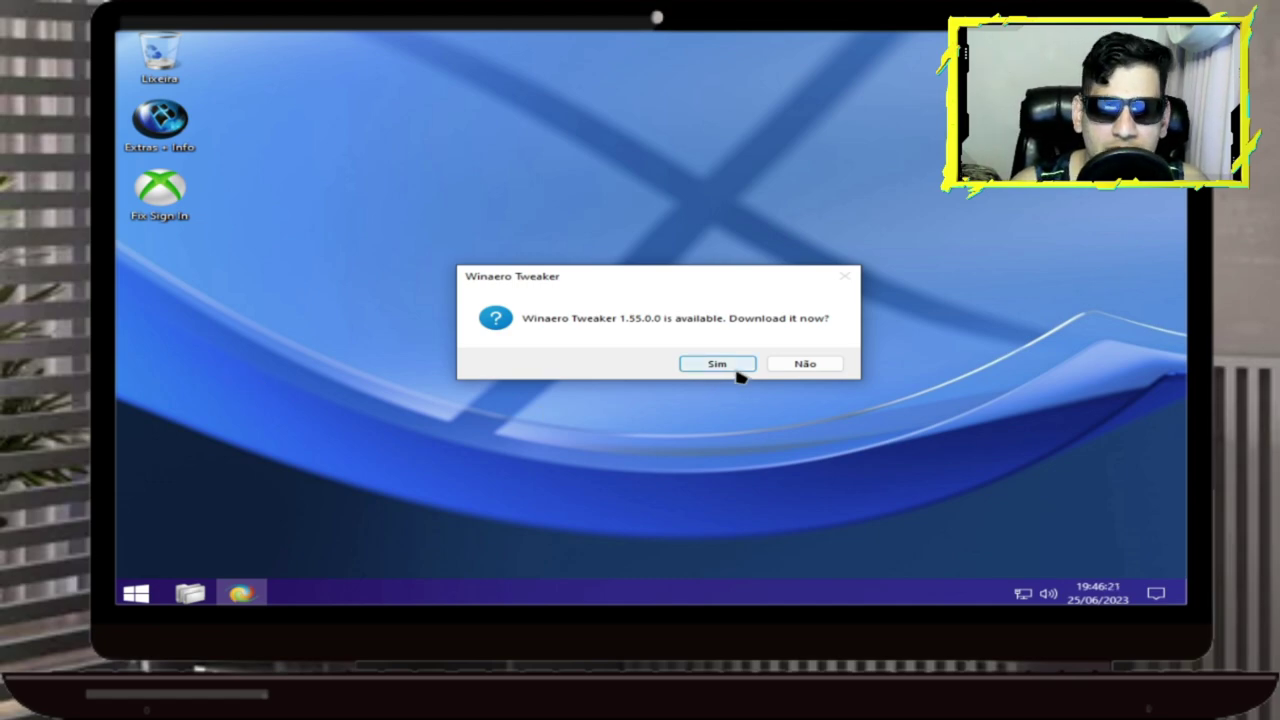
pyautogui.click(731, 365)
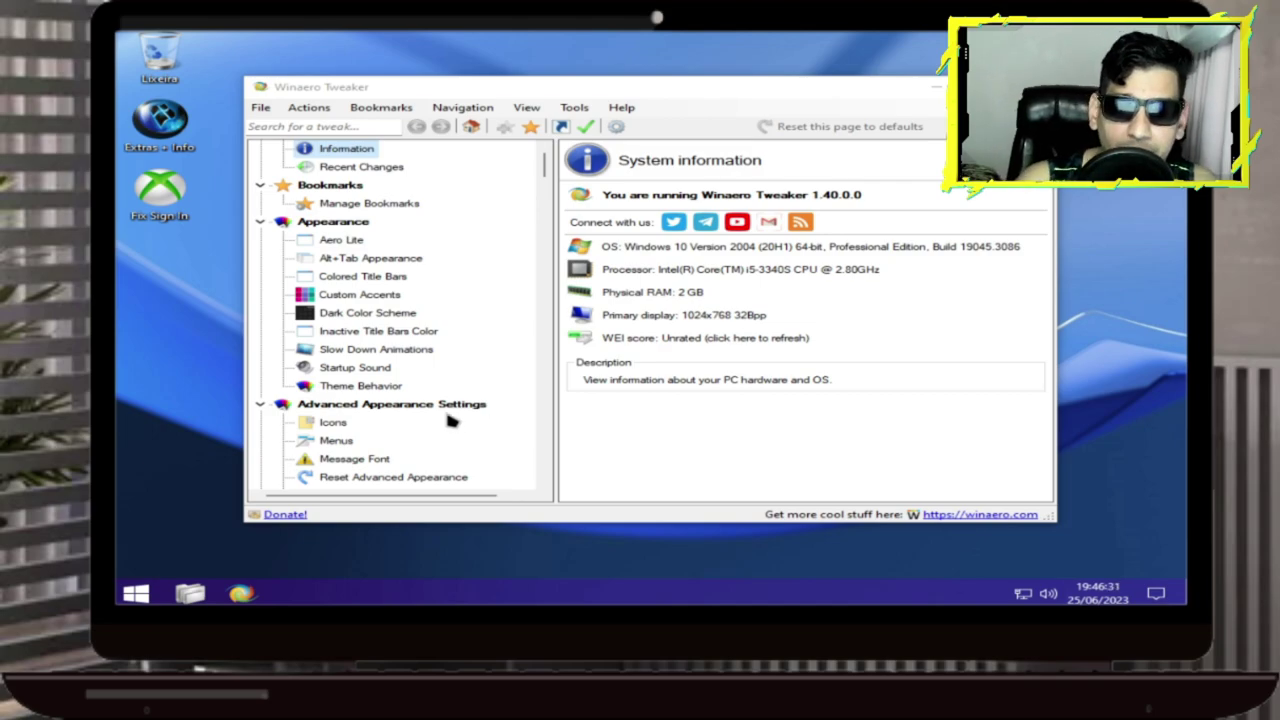
pyautogui.scroll(-5, 503, 378)
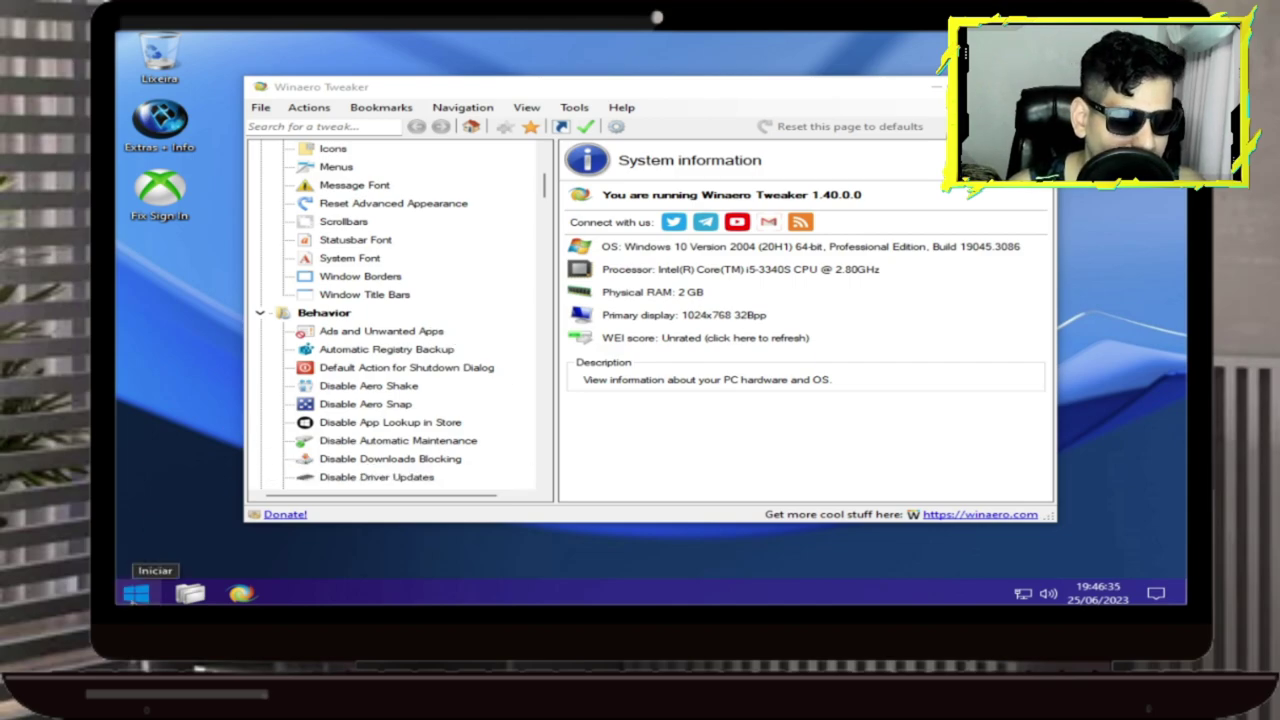
# - Review the firewall, print spooler, touch keyboard and Windows Update switches in the Start menu's X-Lite Tools folder
pyautogui.click(136, 595)
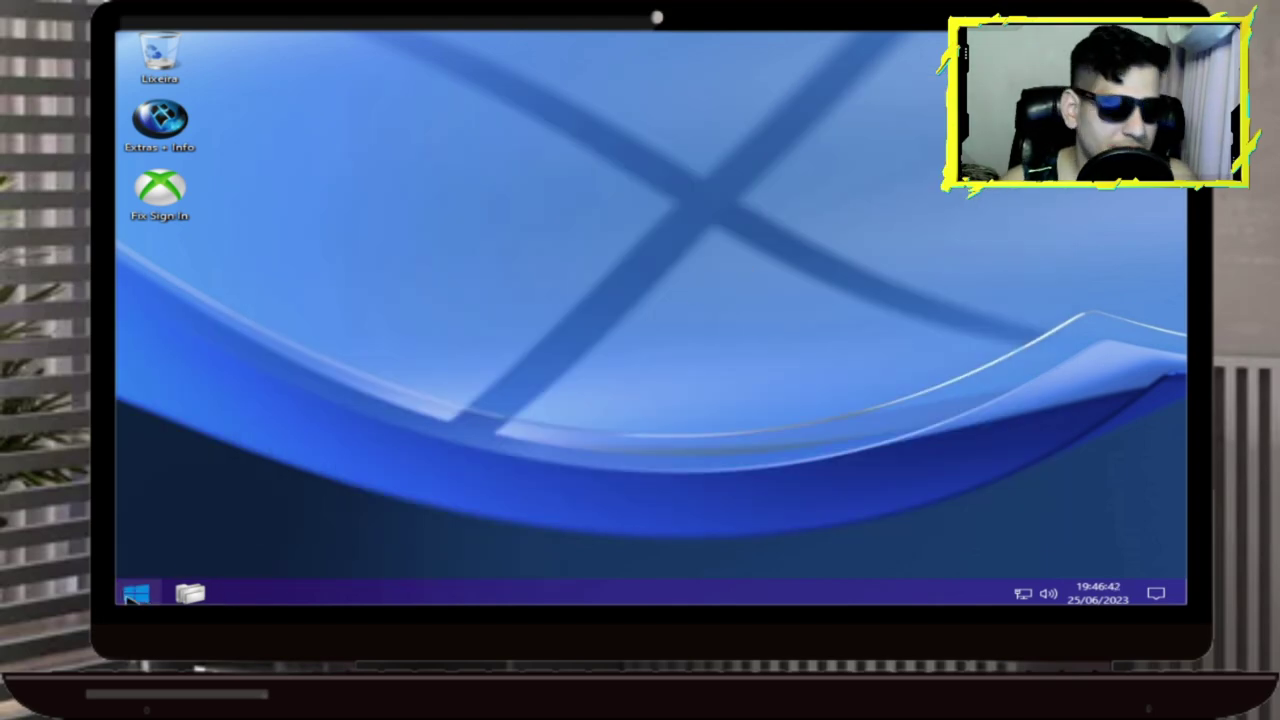
pyautogui.press('super')
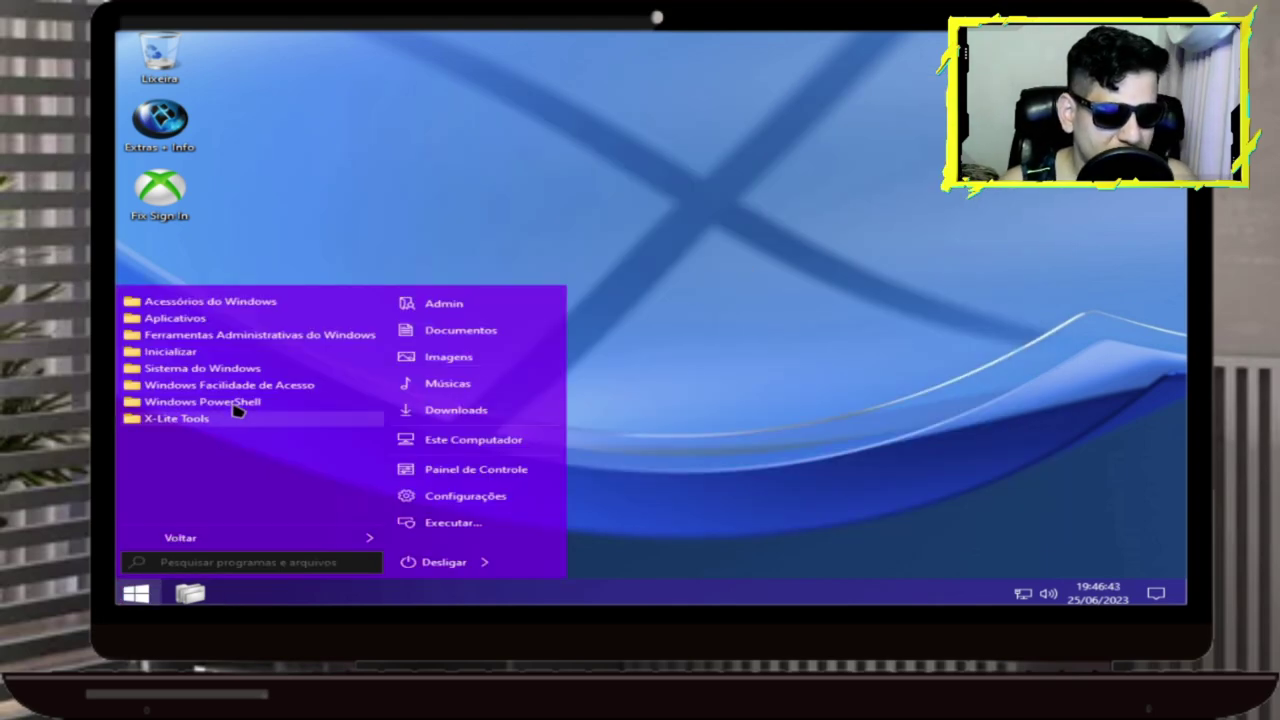
pyautogui.click(190, 420)
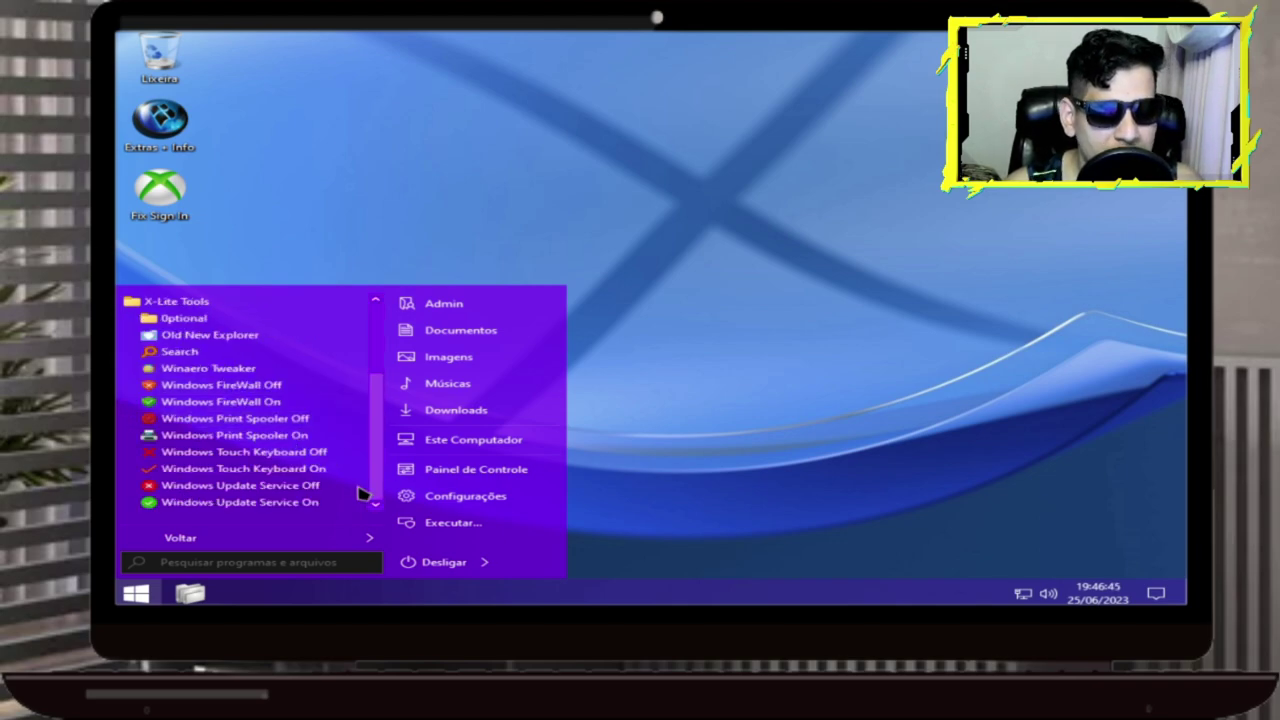
pyautogui.click(268, 468)
pyautogui.click(136, 594)
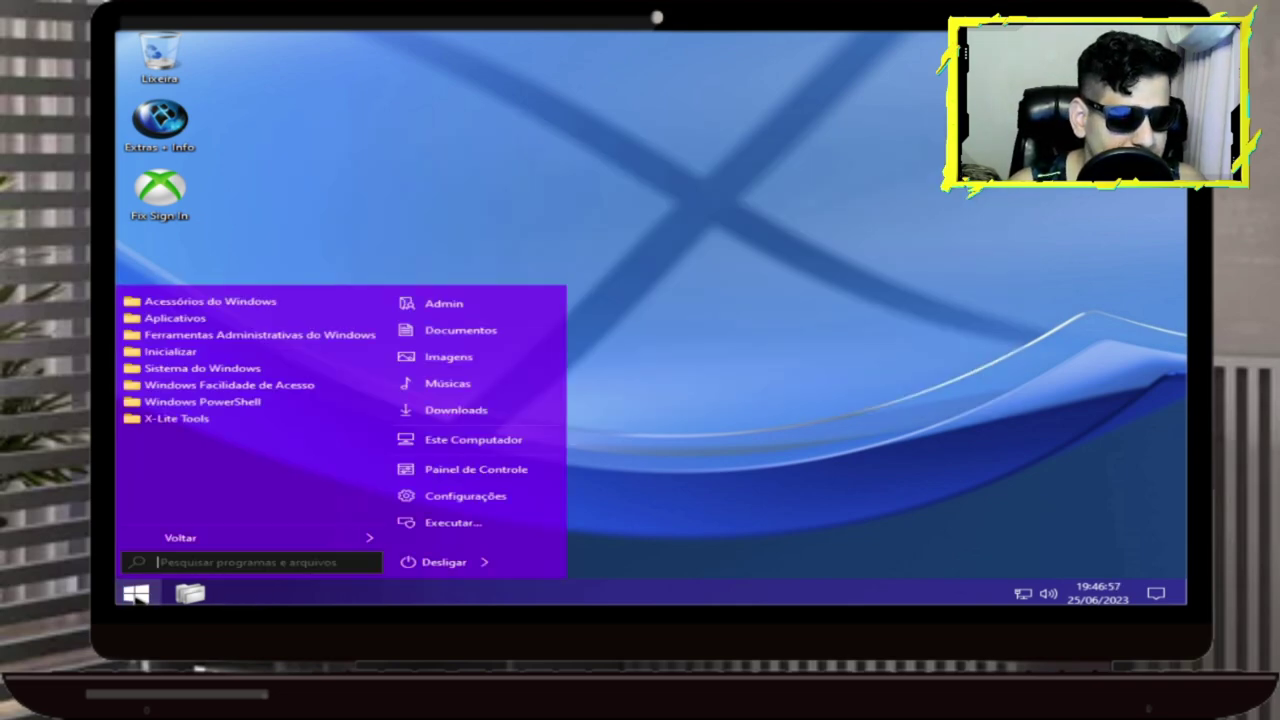
pyautogui.click(197, 420)
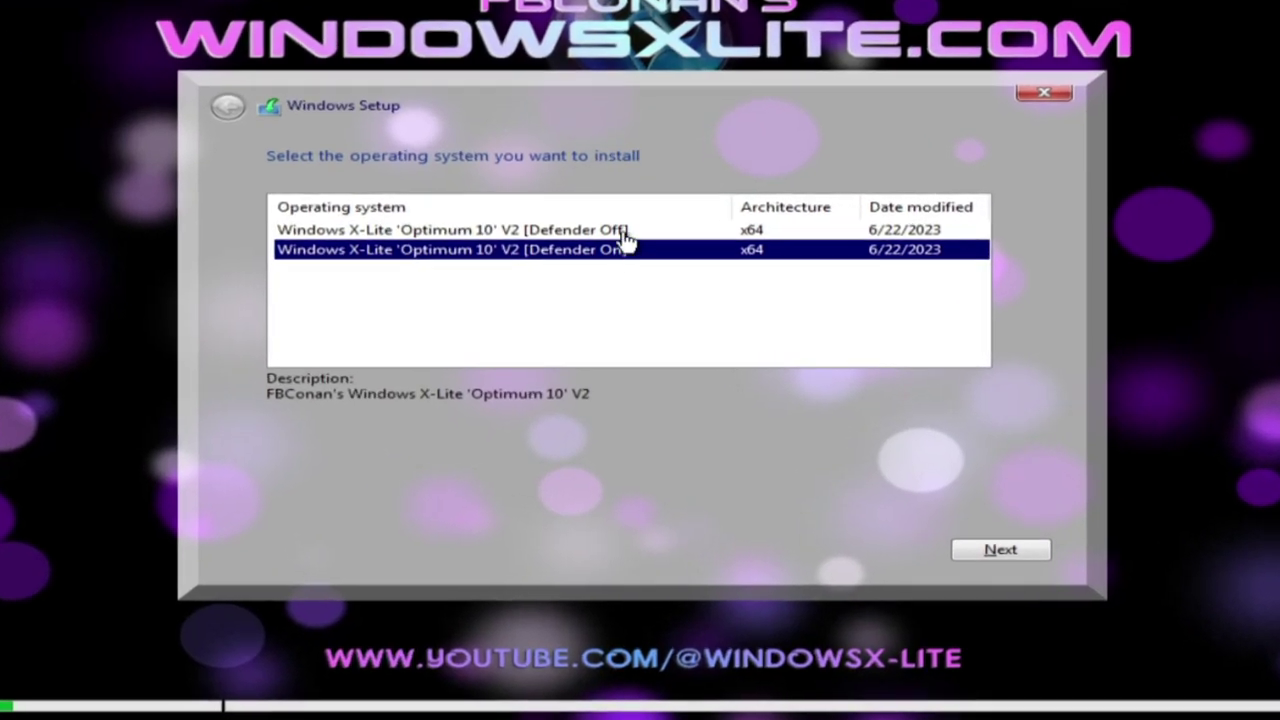
# - Choose Windows X-Lite 'Optimum 10' V2 [Defender Off] as the operating system in Windows Setup and continue
pyautogui.click(622, 232)
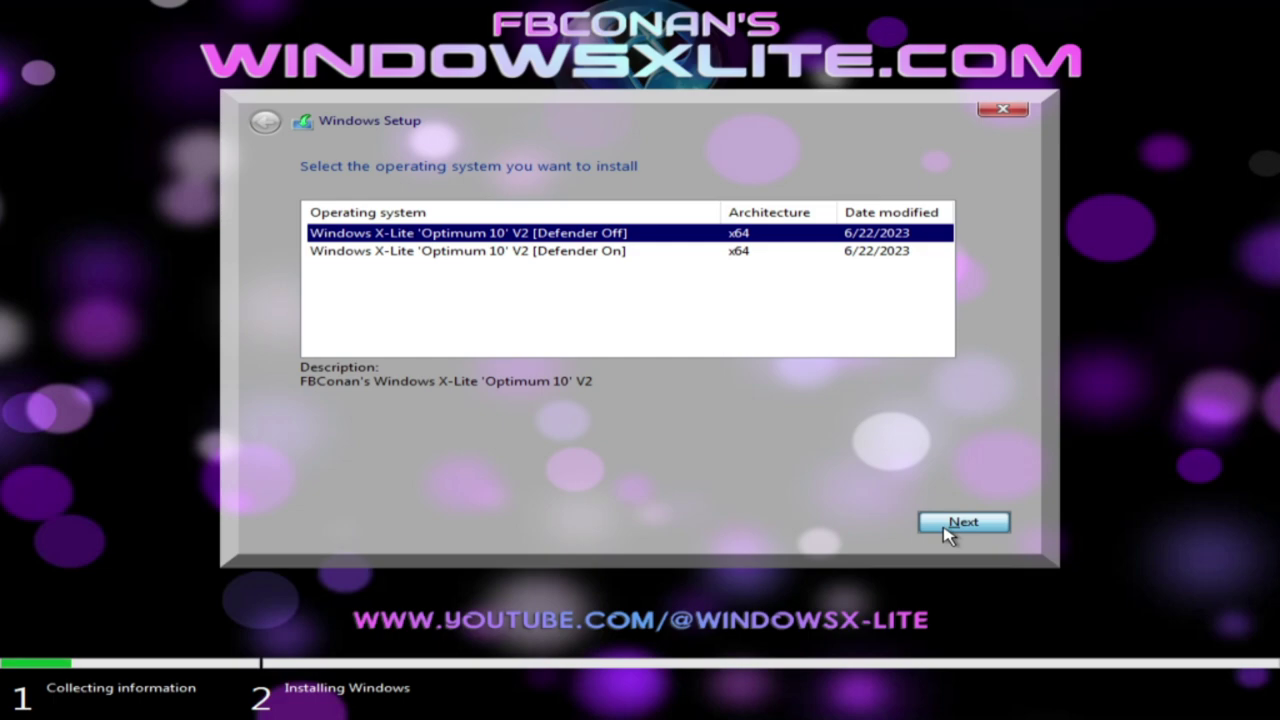
pyautogui.click(1030, 592)
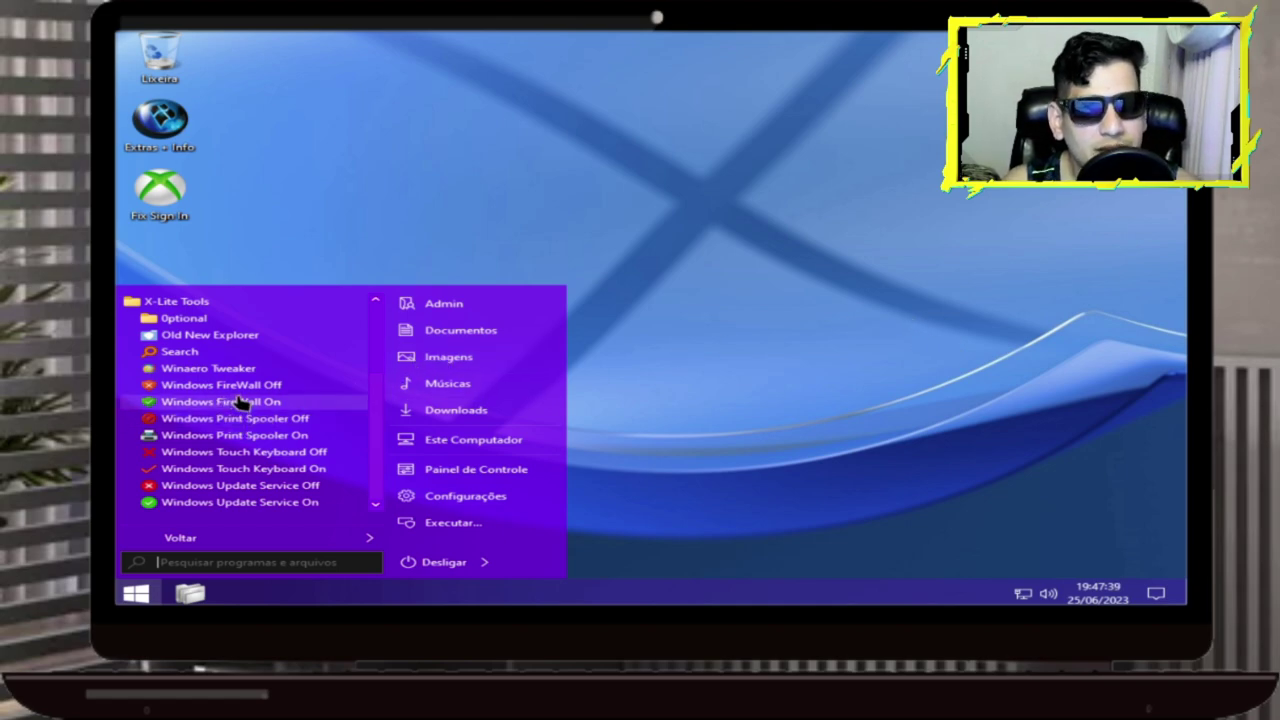
# - Open Old New Explorer from X-Lite Tools, review its behaviour and appearance options, and close it
pyautogui.click(187, 341)
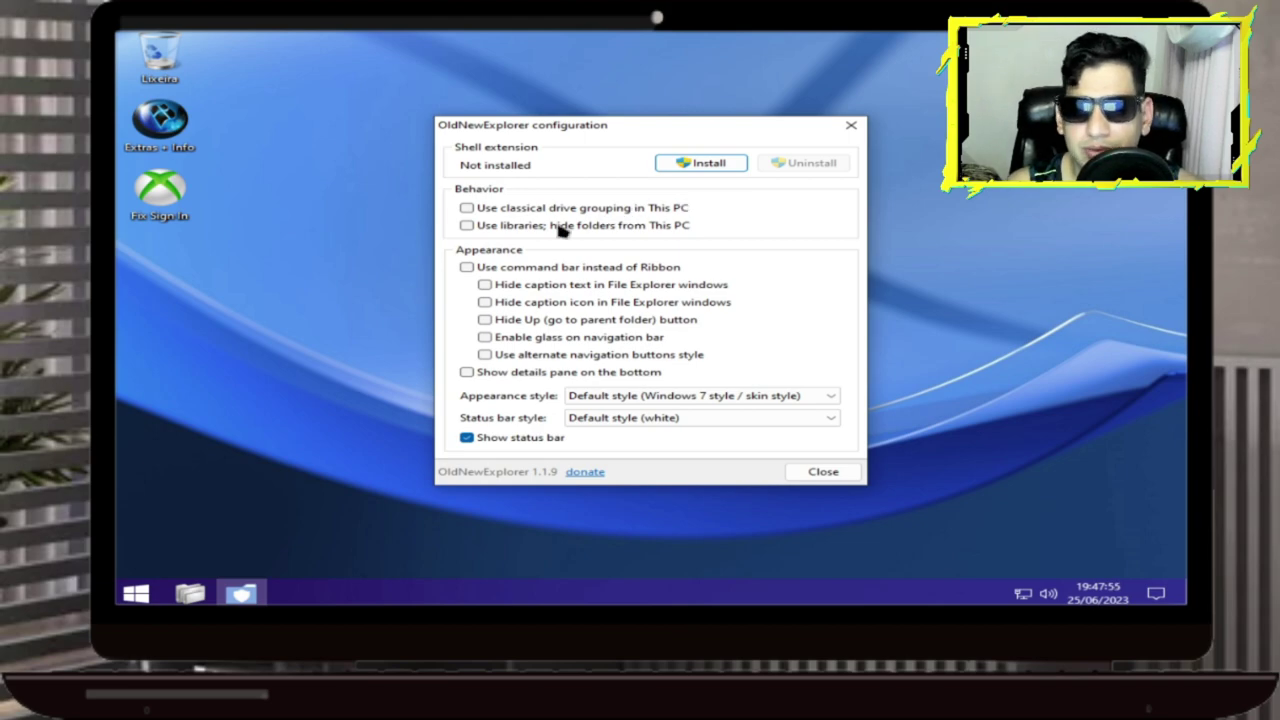
pyautogui.click(140, 592)
pyautogui.click(140, 592)
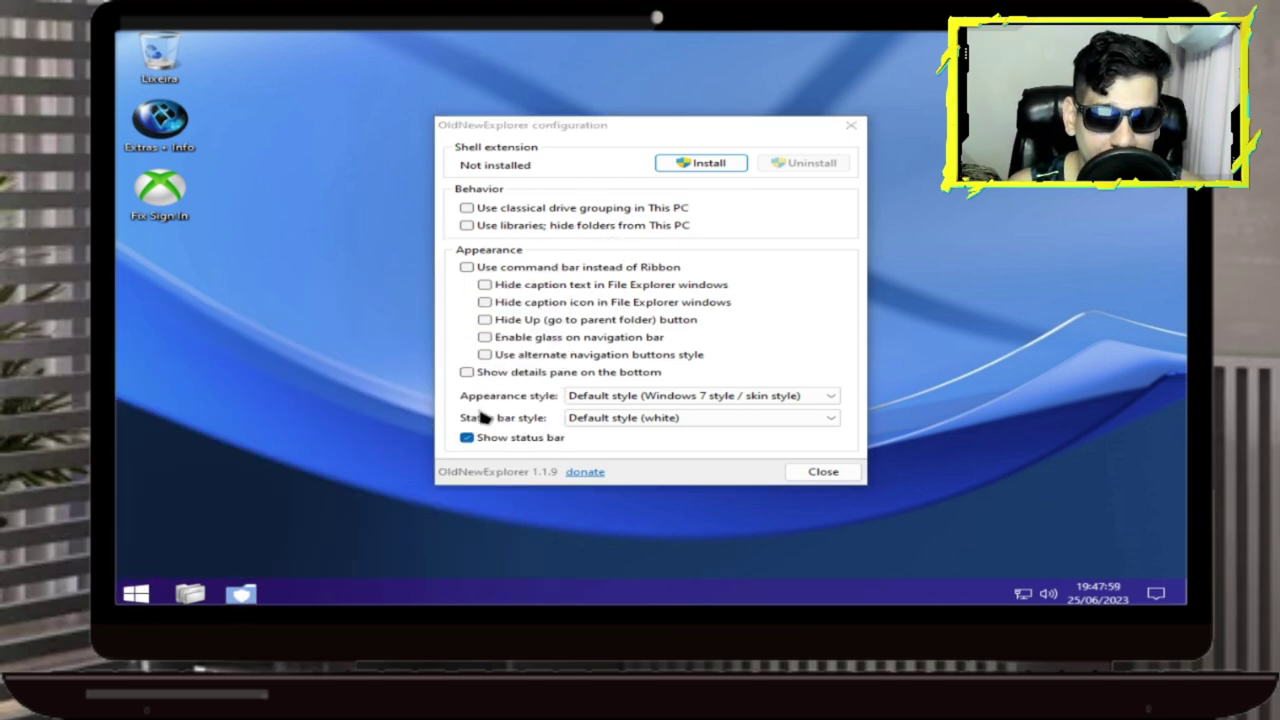
pyautogui.click(823, 471)
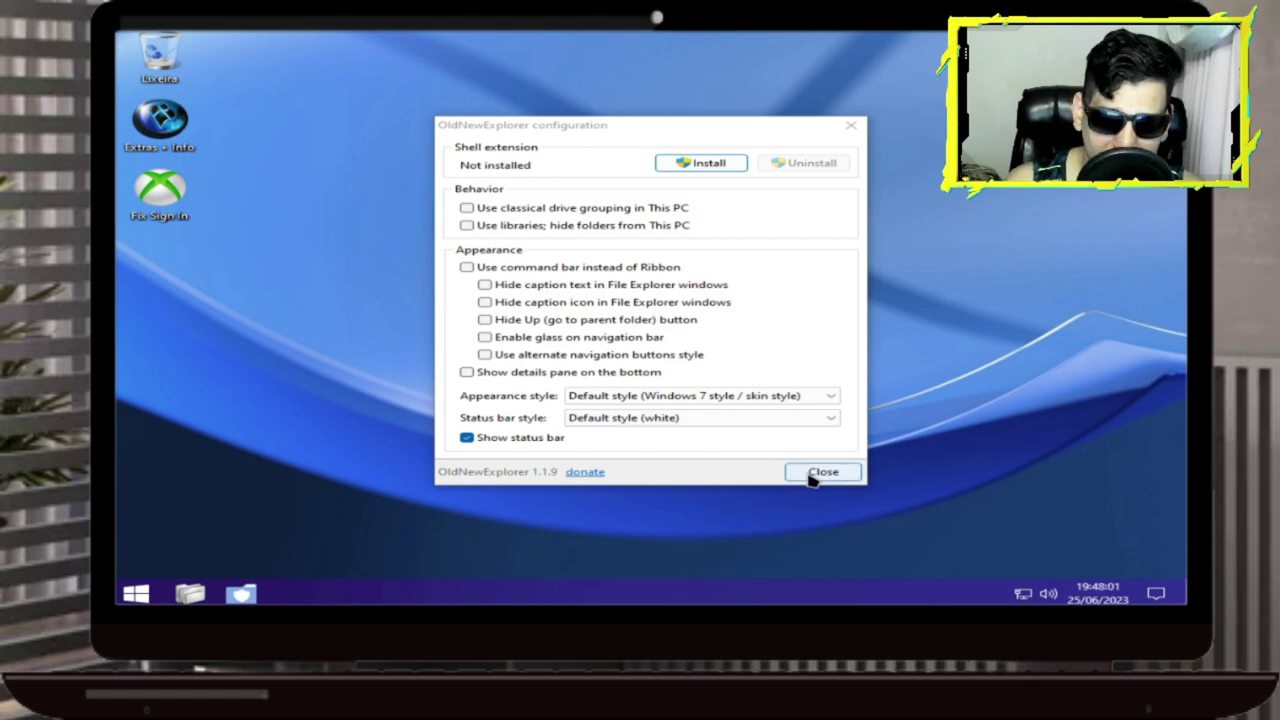
# - Open the 0ptional folder from X-Lite Tools in the Start menu to examine its extra installers and shortcuts
pyautogui.click(123, 592)
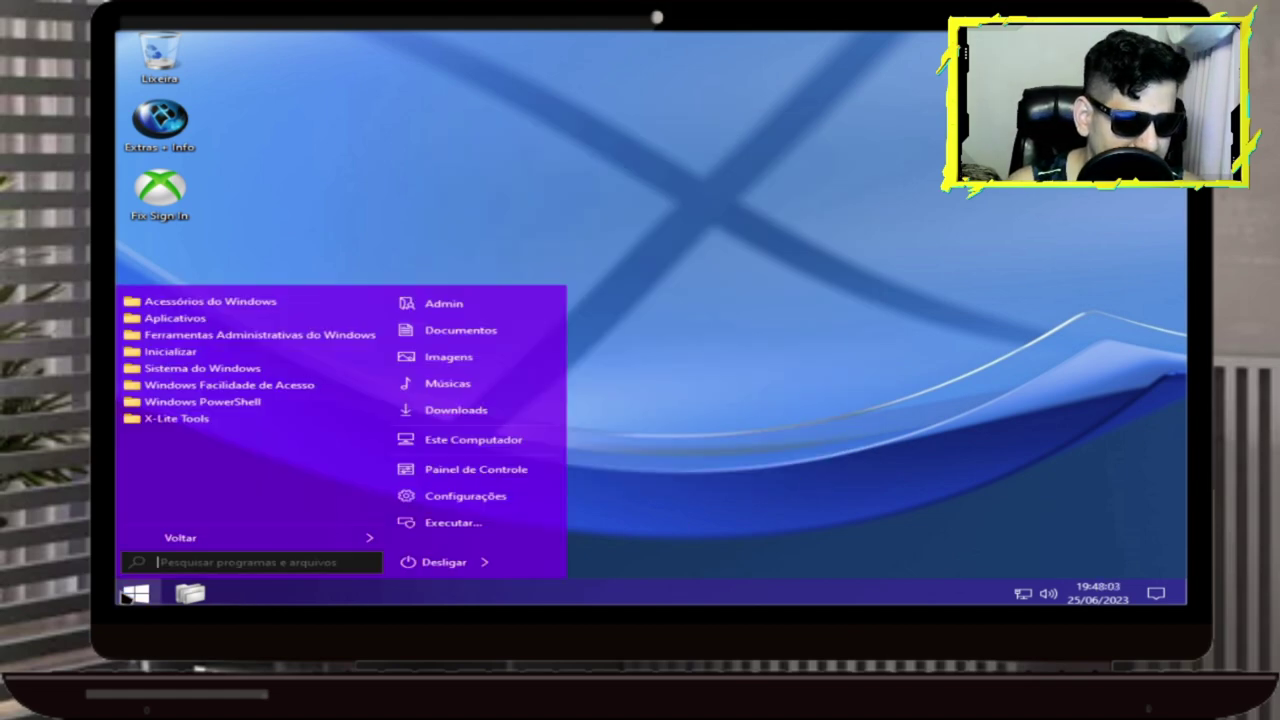
pyautogui.click(168, 420)
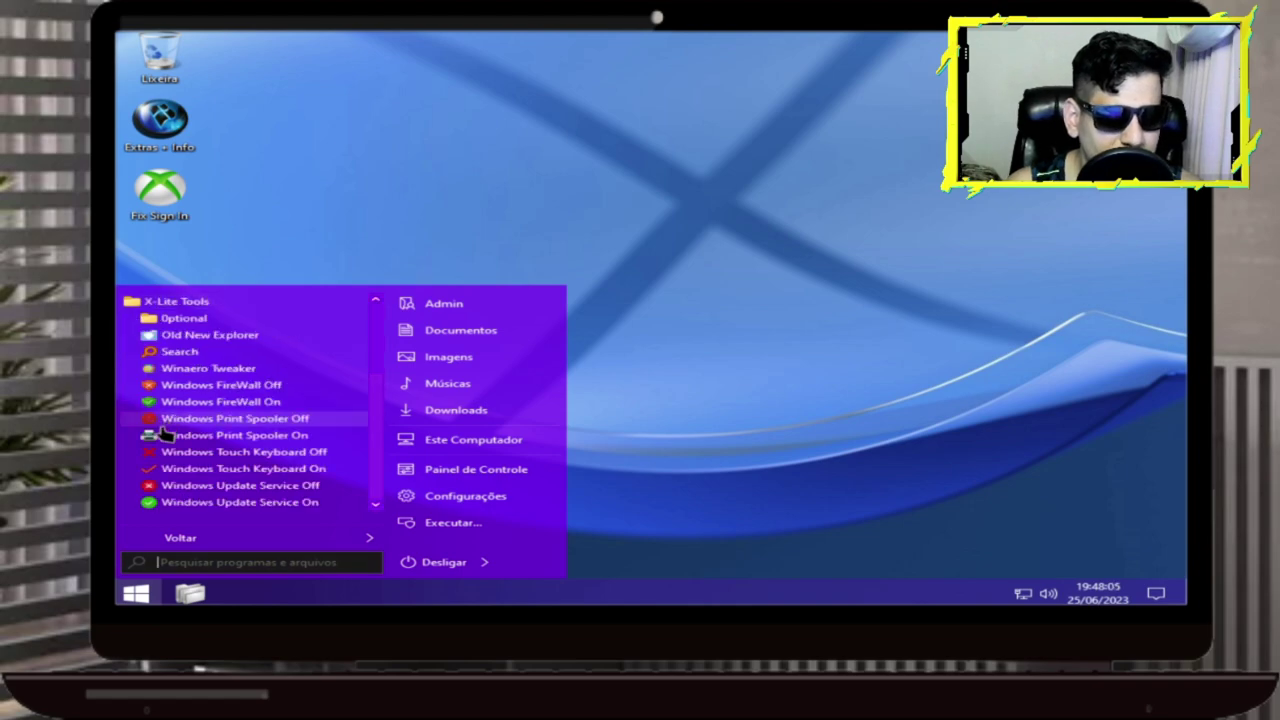
pyautogui.click(190, 322)
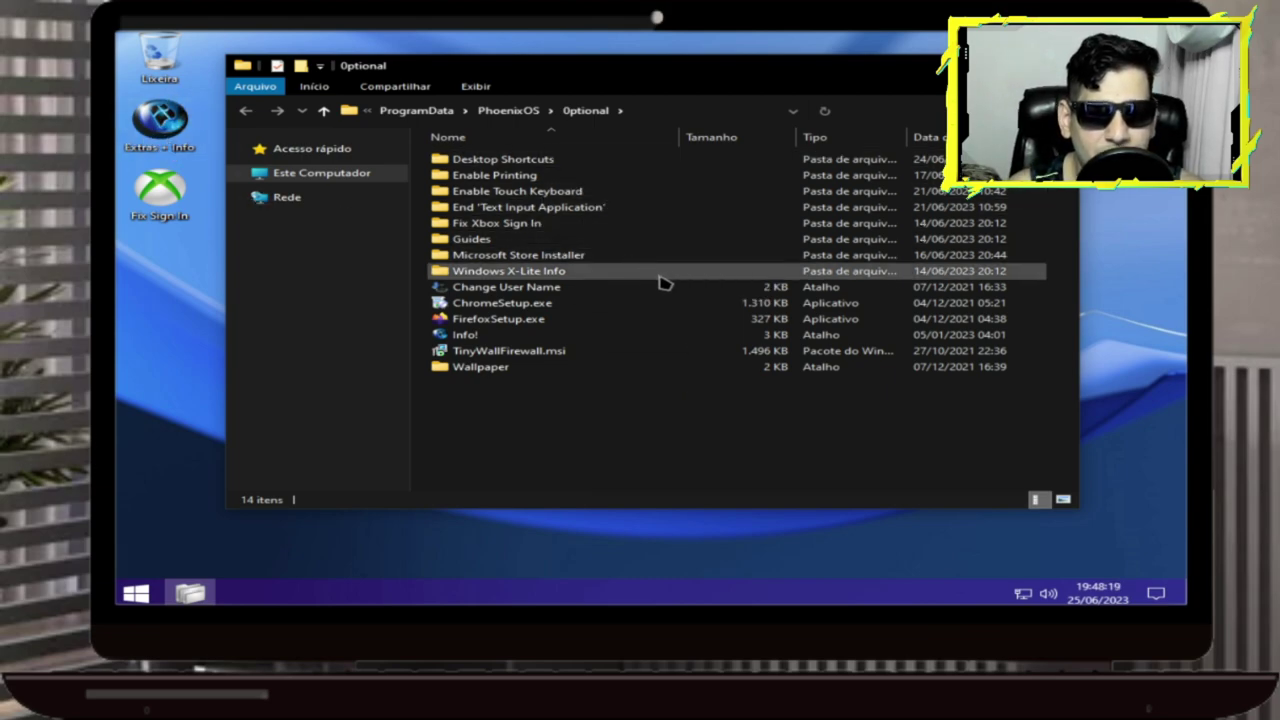
# - Move the Explore shortcut from the Desktop Shortcuts folder to the desktop, and test it by opening and closing the computer view
pyautogui.doubleClick(548, 159)
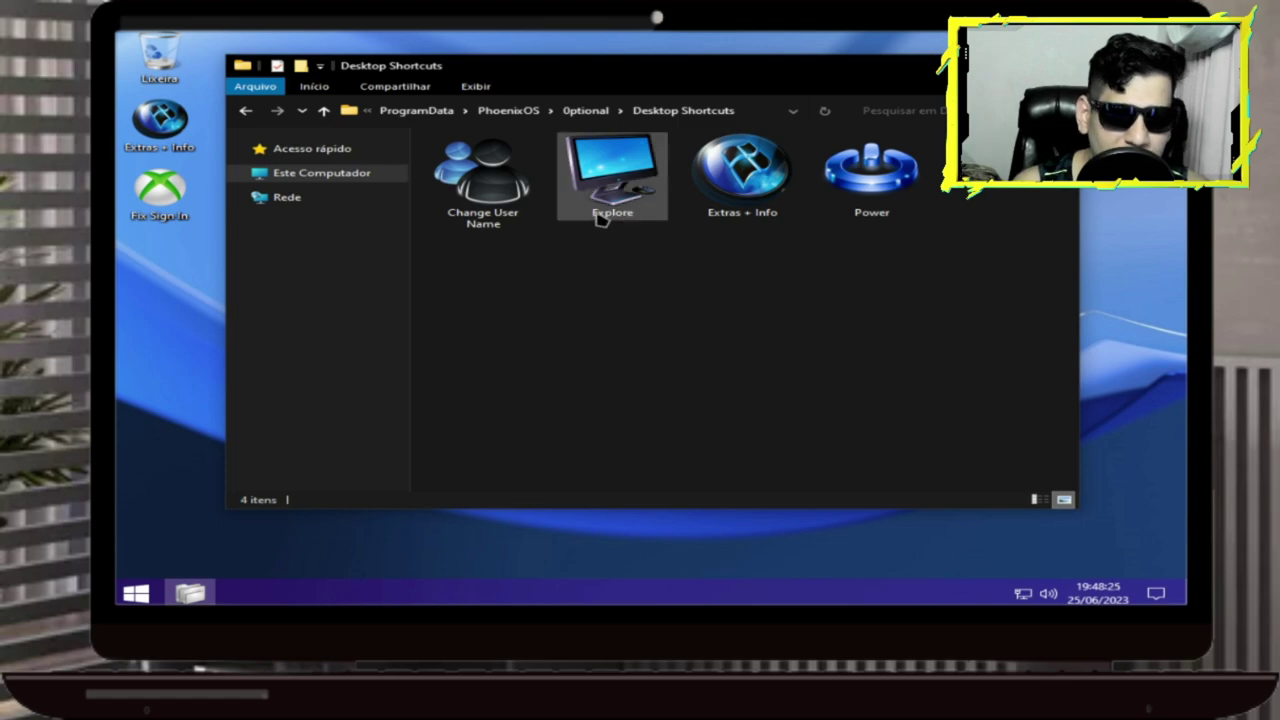
pyautogui.moveTo(633, 215); pyautogui.dragTo(162, 320)
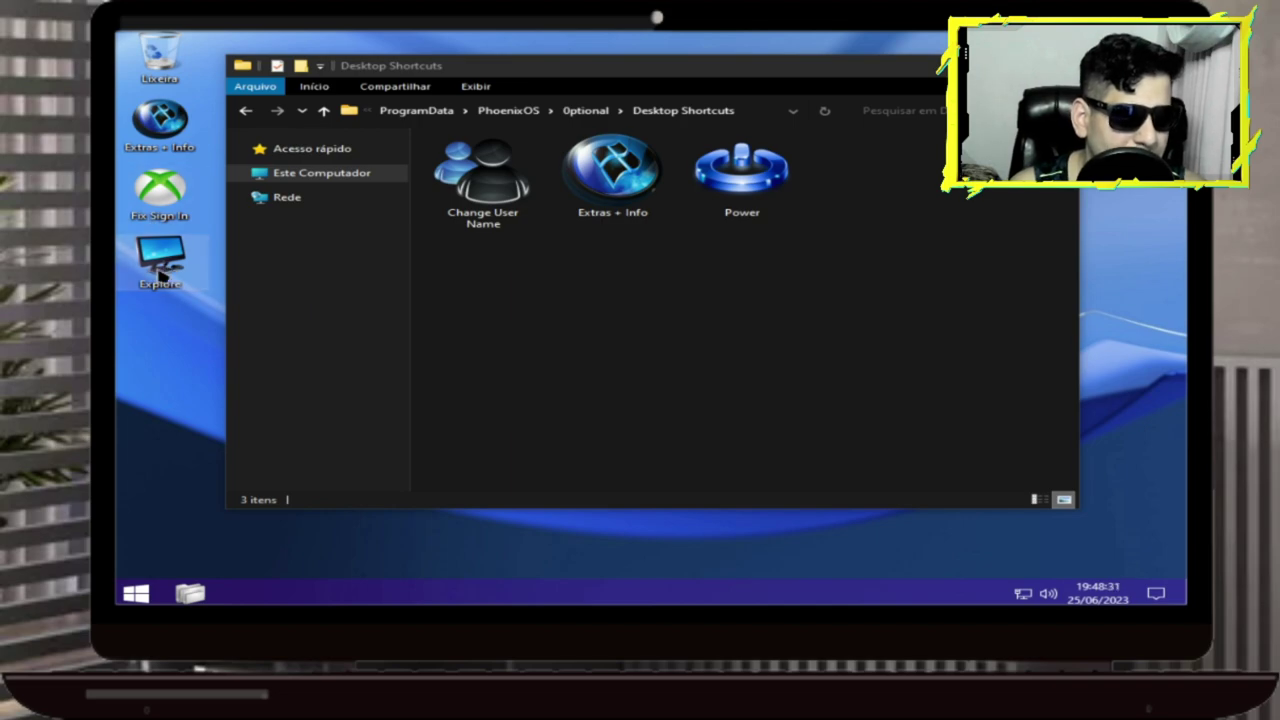
pyautogui.doubleClick(160, 262)
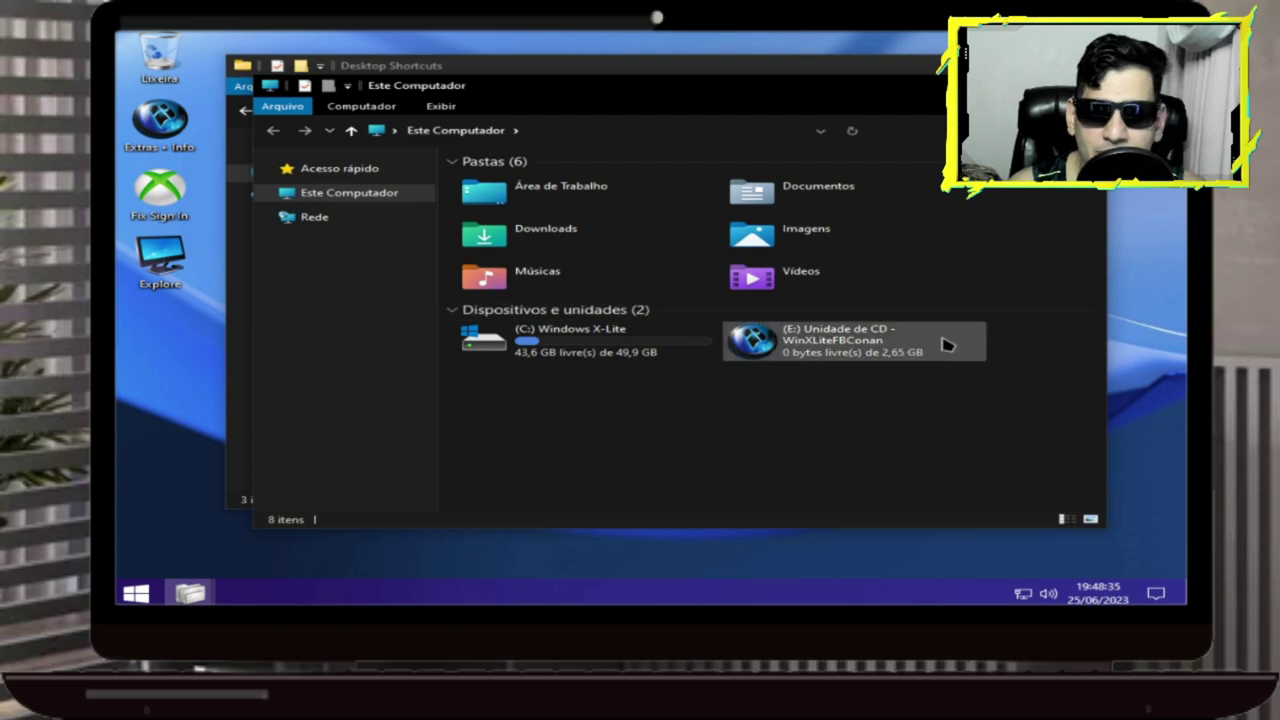
pyautogui.hotkey('alt', 'F4')
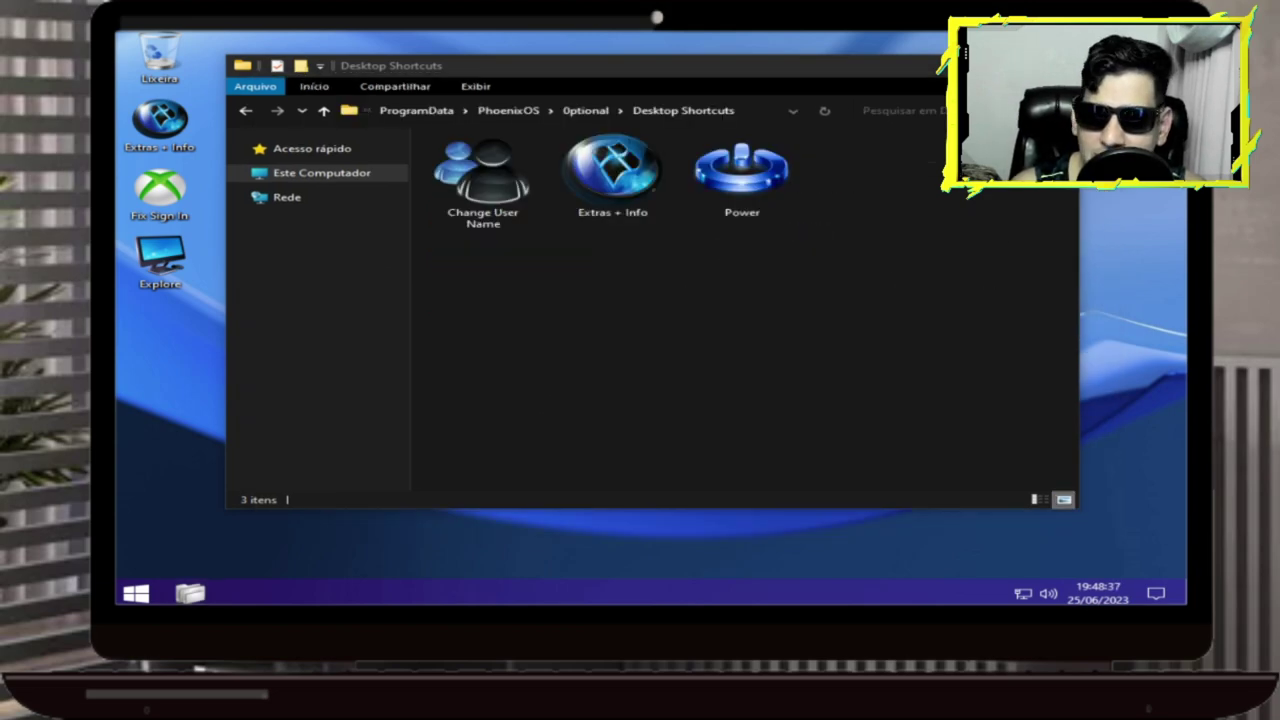
# - Open Fix Sign In from the desktop and merge UAC OFF.reg into the registry
pyautogui.doubleClick(161, 211)
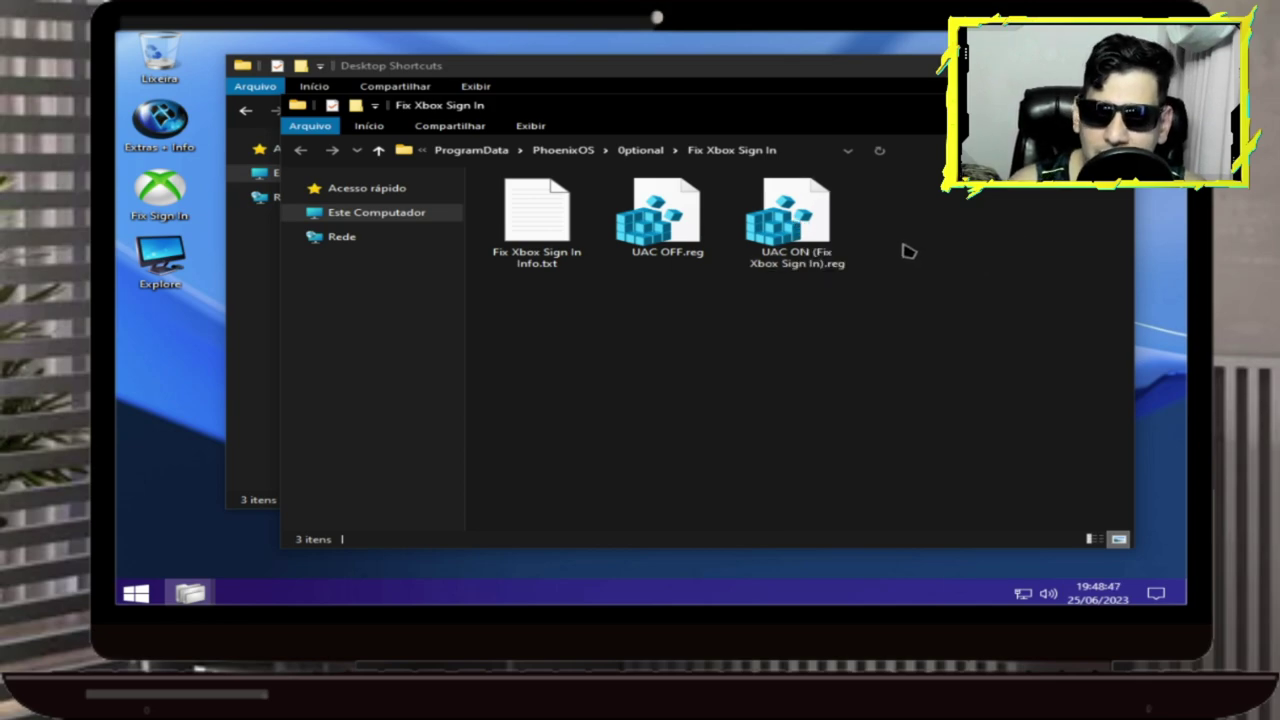
pyautogui.rightClick(810, 238)
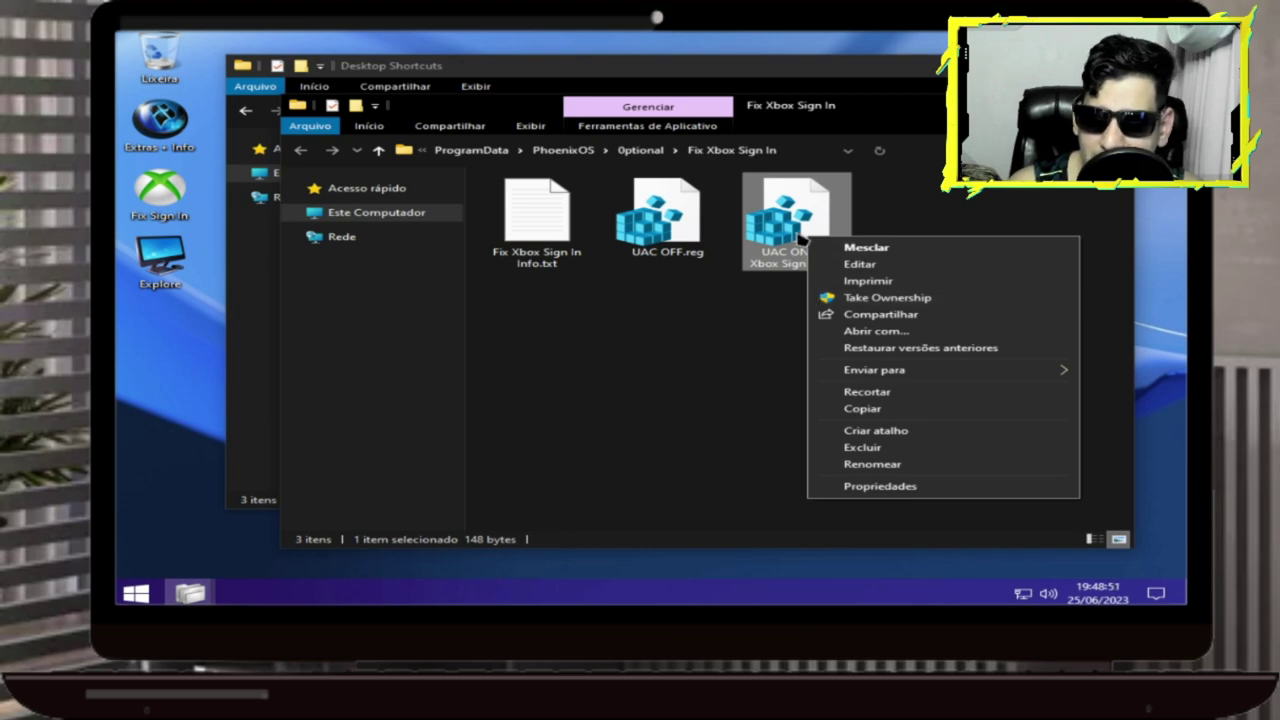
pyautogui.click(686, 228)
pyautogui.doubleClick(686, 228)
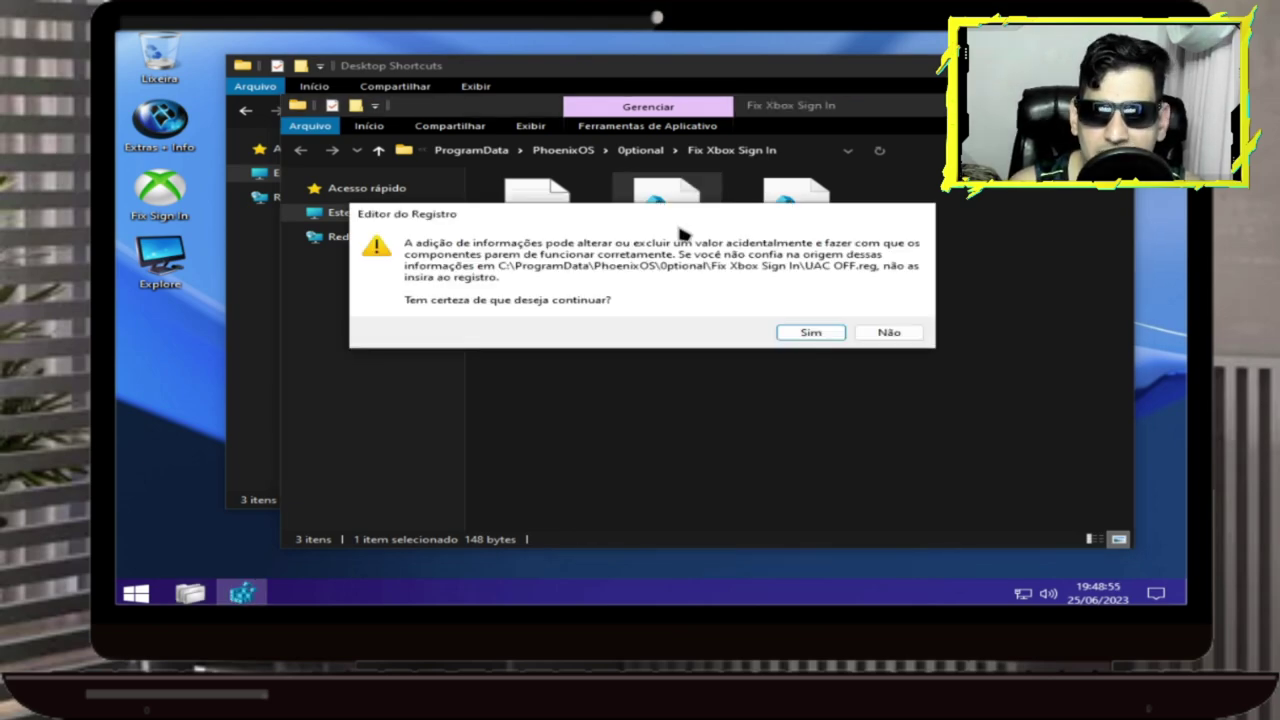
pyautogui.click(826, 340)
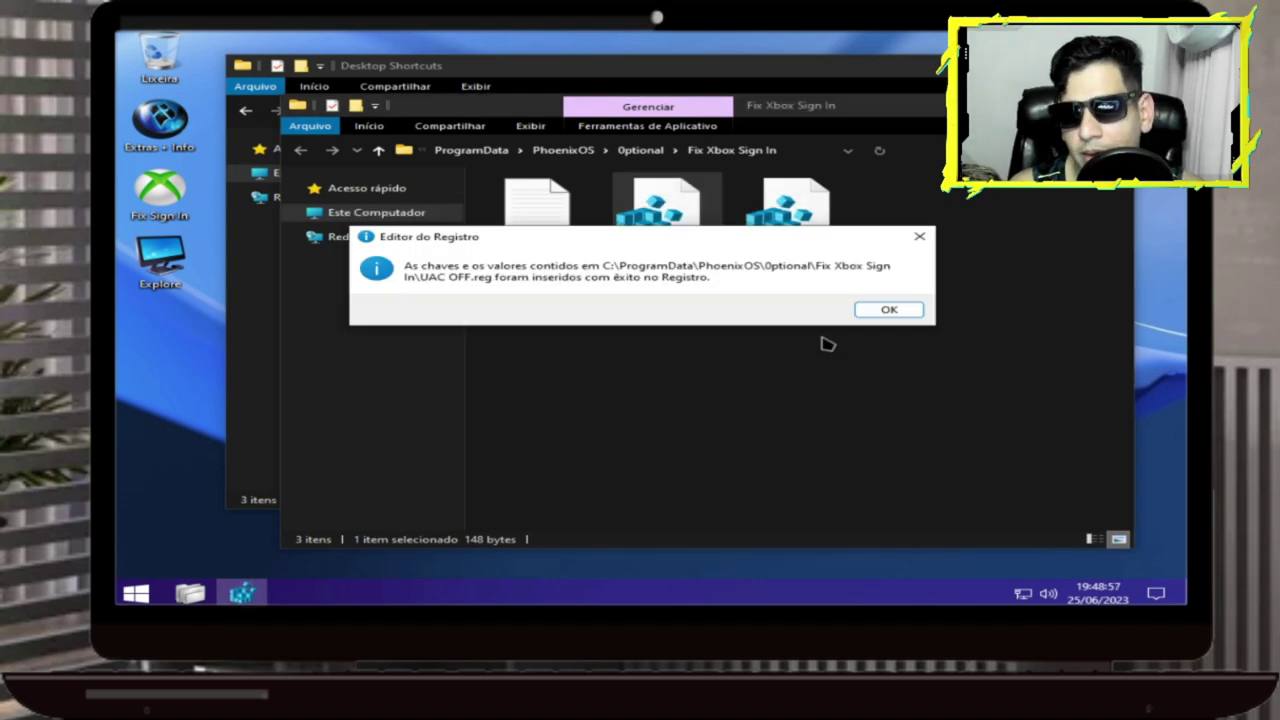
pyautogui.click(874, 312)
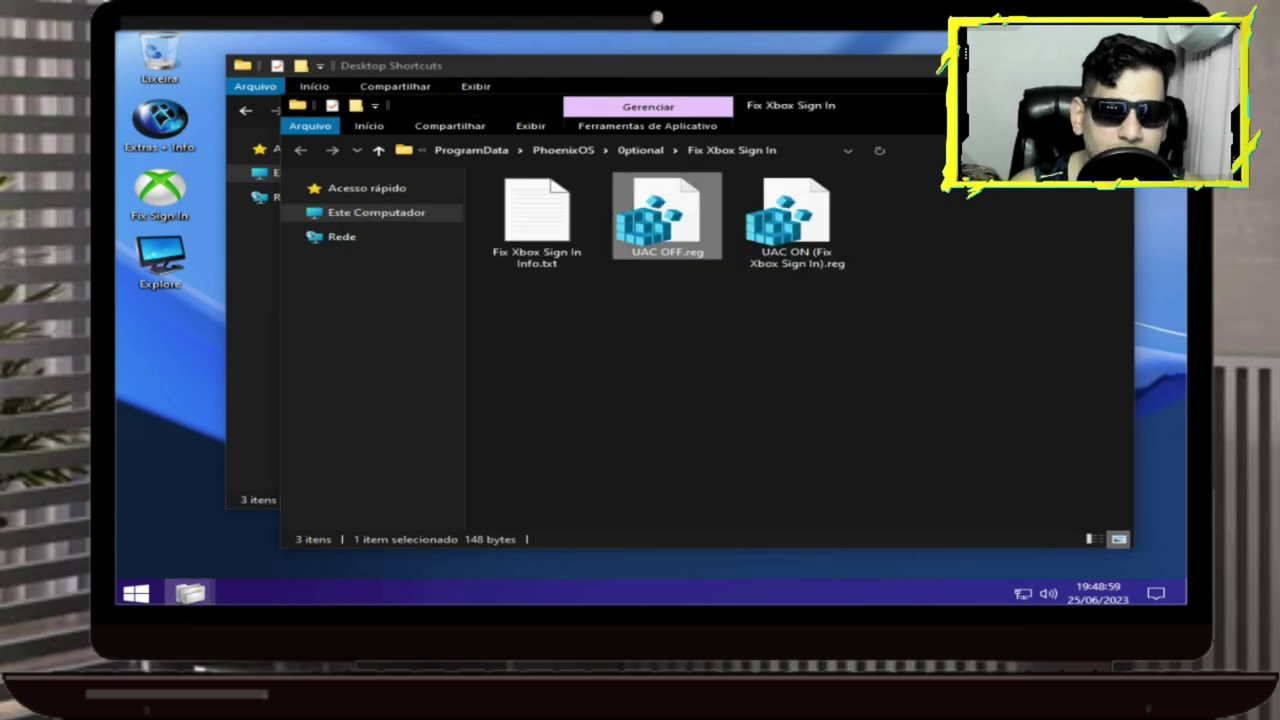
# - Read the UAC and Xbox sign-in instructions in Fix Xbox Sign In Info.txt, and close the file and its folder
pyautogui.doubleClick(537, 215)
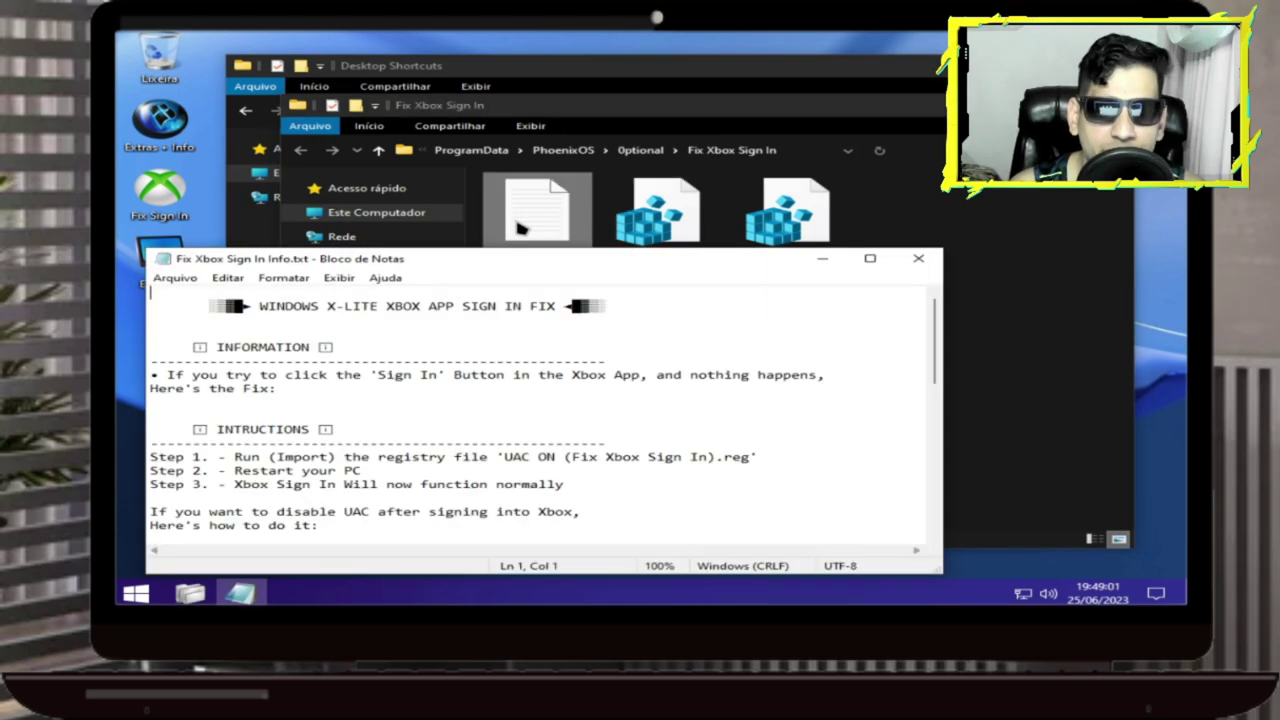
pyautogui.moveTo(644, 256); pyautogui.dragTo(824, 128)
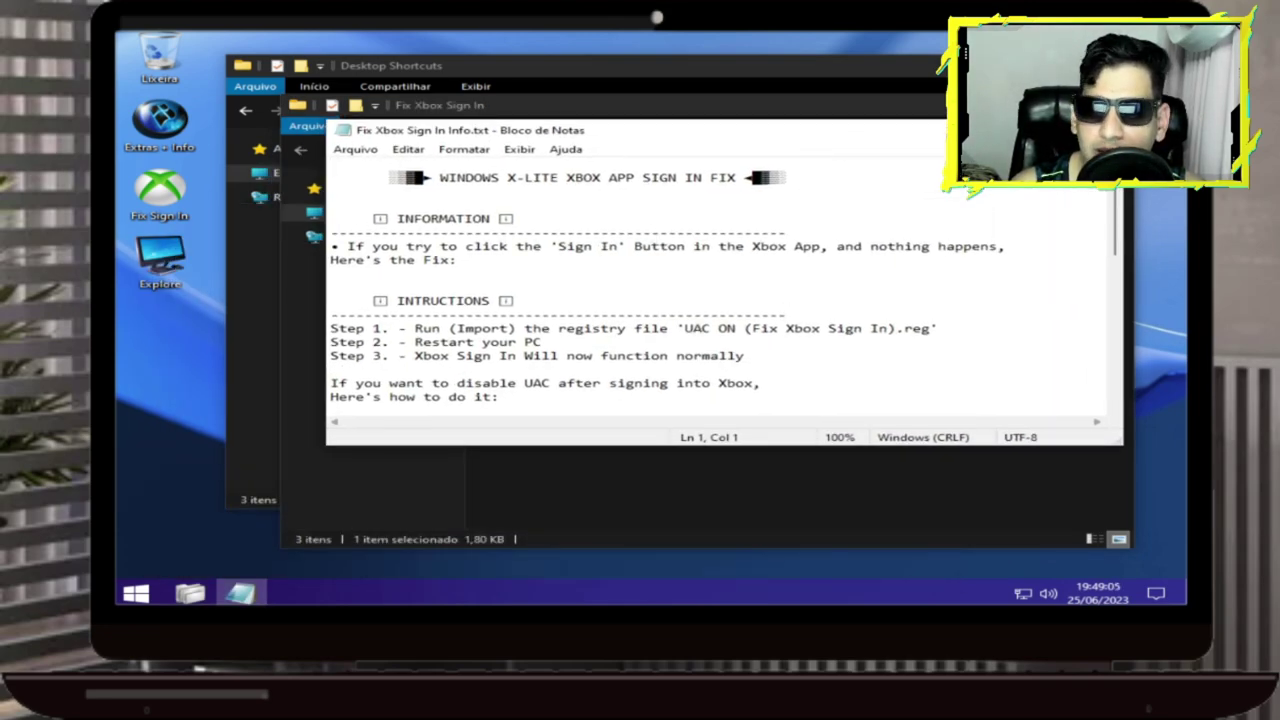
pyautogui.press('super+Up')
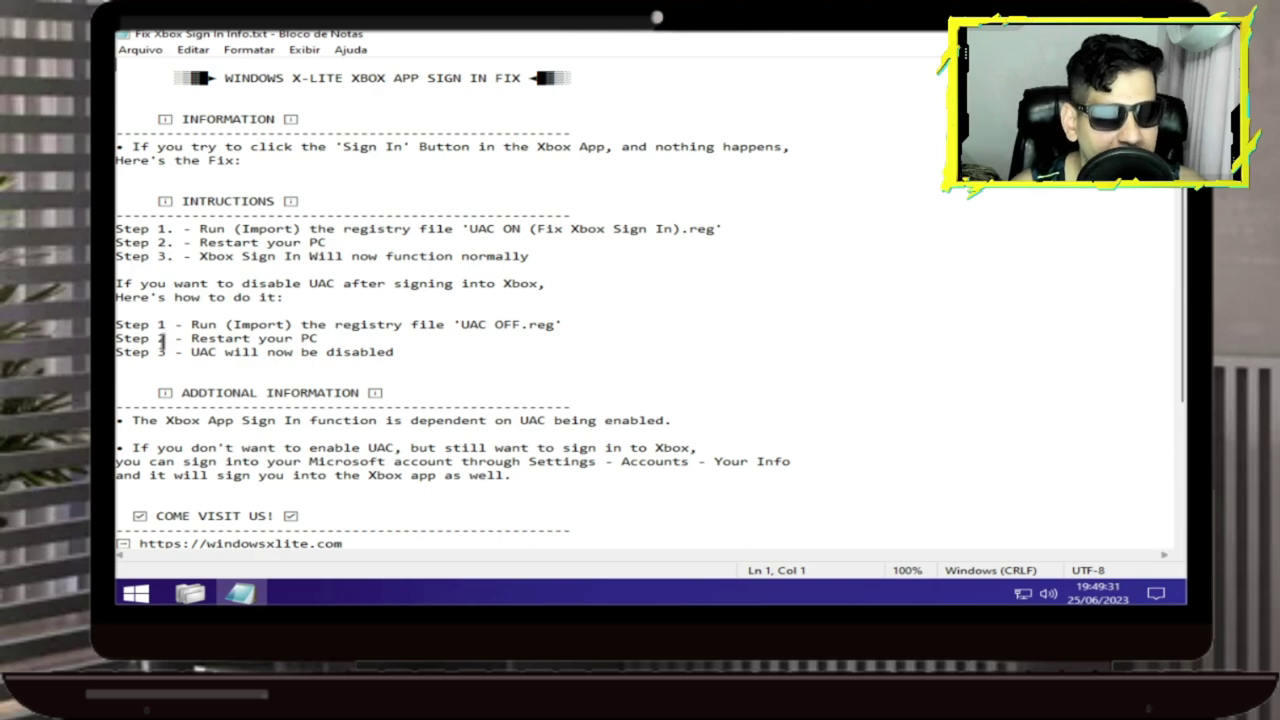
pyautogui.moveTo(206, 324); pyautogui.dragTo(591, 325)
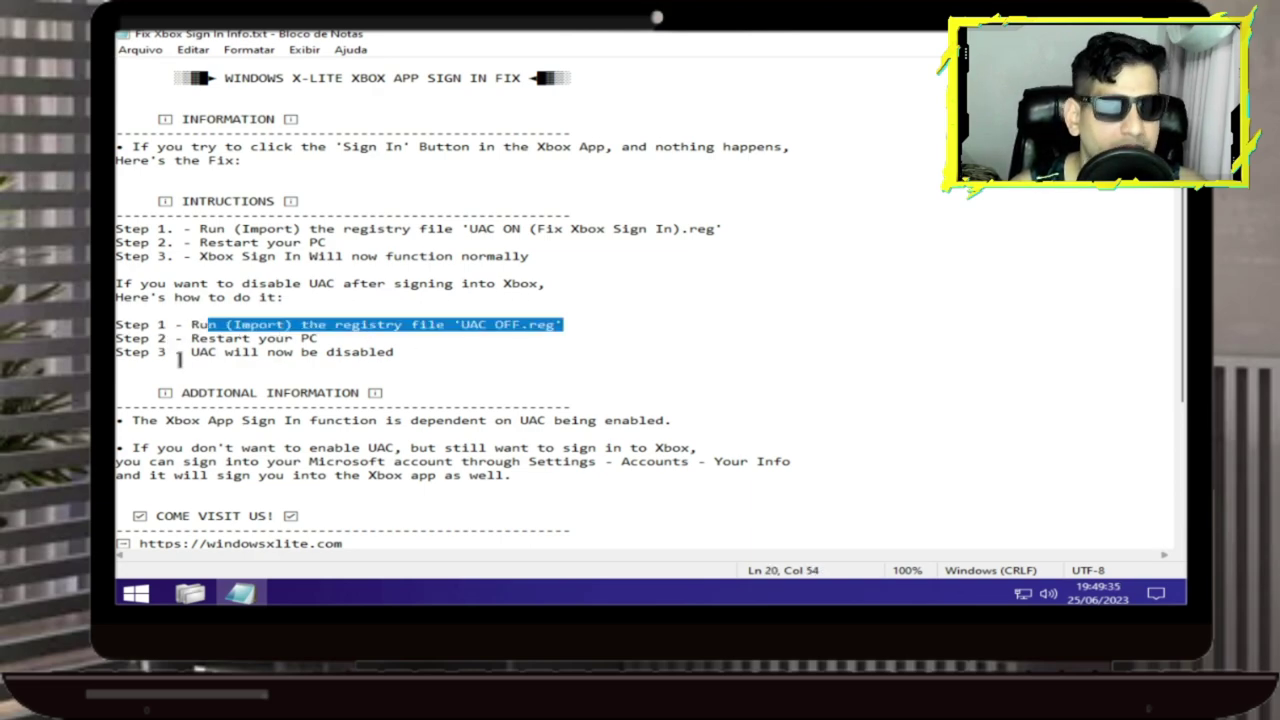
pyautogui.moveTo(190, 352); pyautogui.dragTo(480, 357)
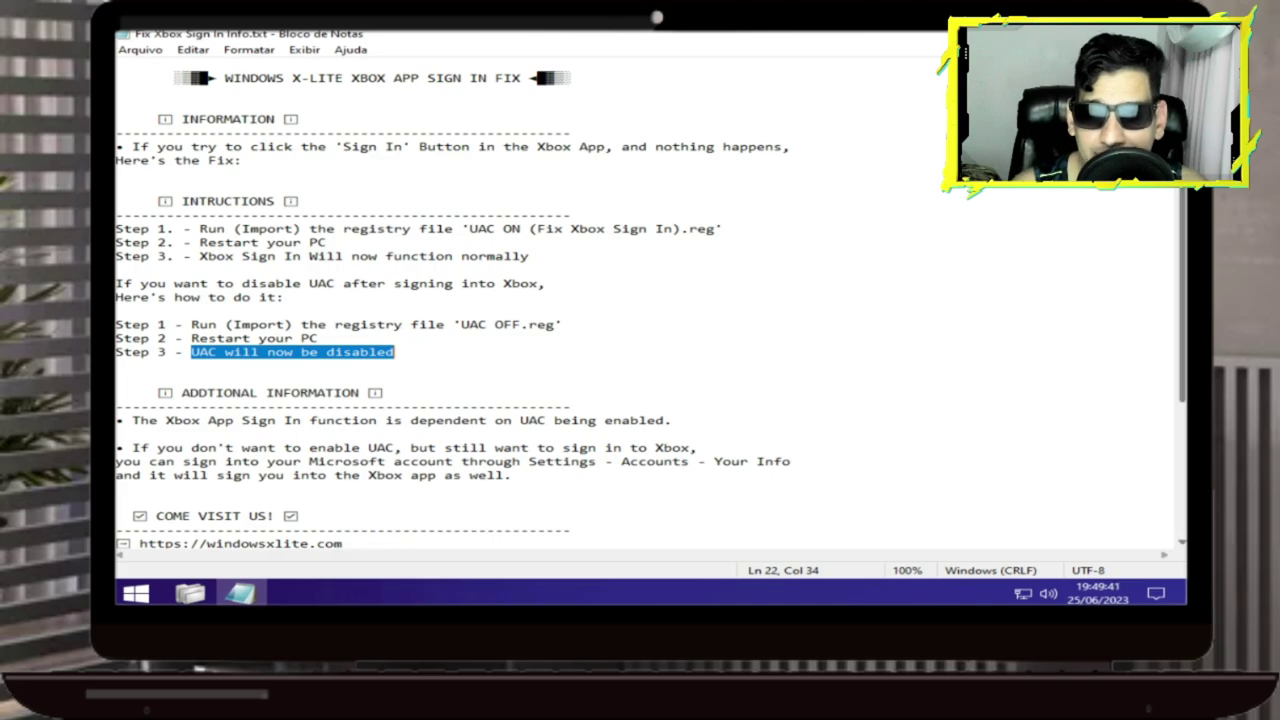
pyautogui.hotkey('alt', 'F4')
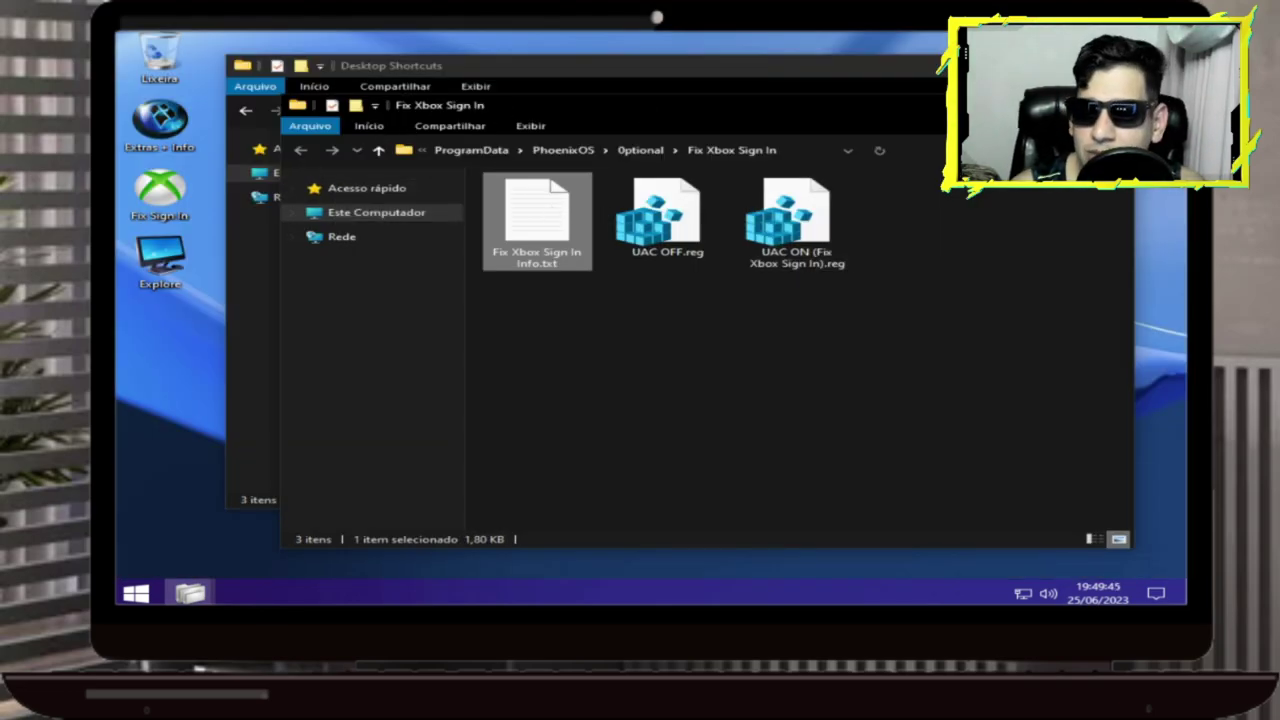
pyautogui.hotkey('alt', 'F4')
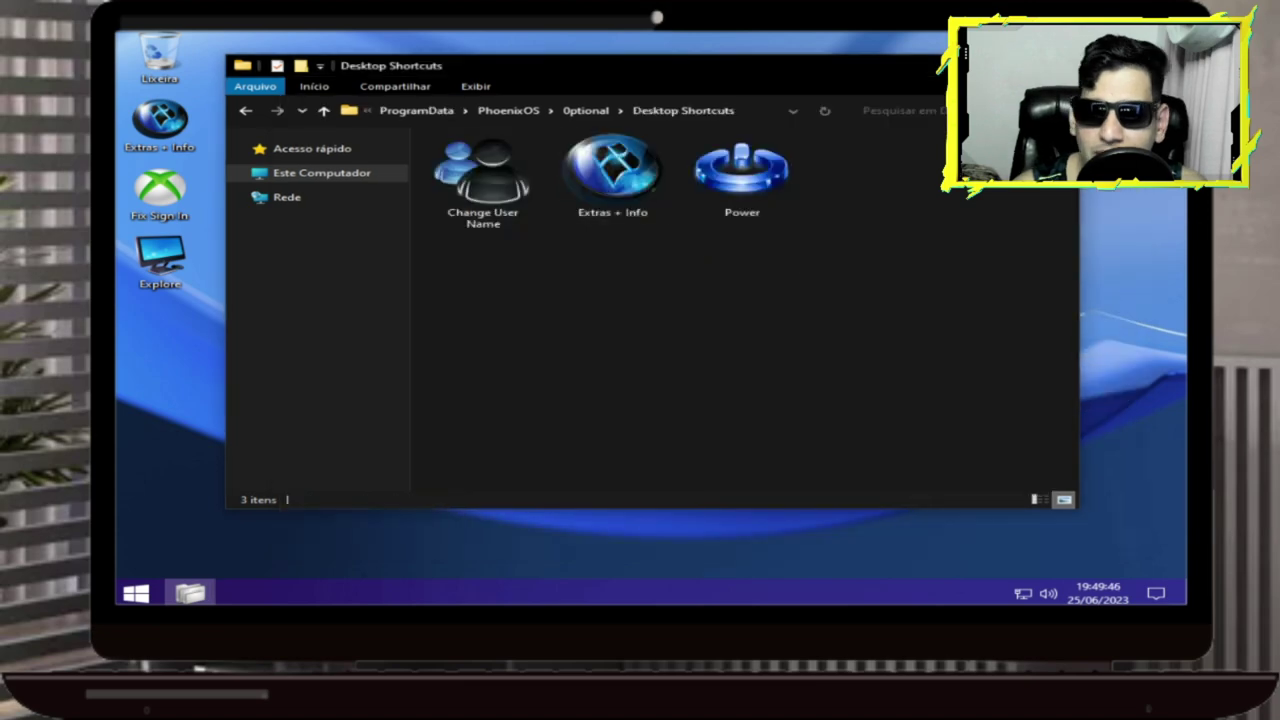
# - Open Change User Name, review the rename and account type pages of the local administrator account, and close the window
pyautogui.doubleClick(478, 212)
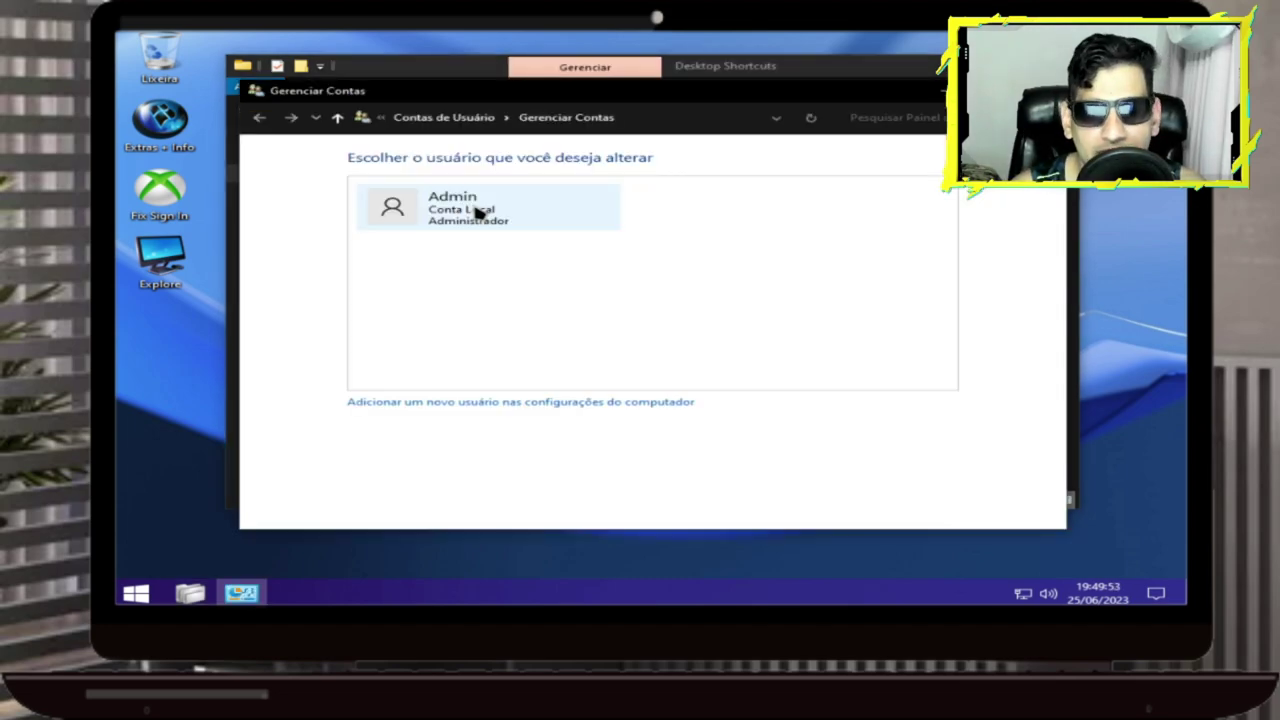
pyautogui.click(478, 212)
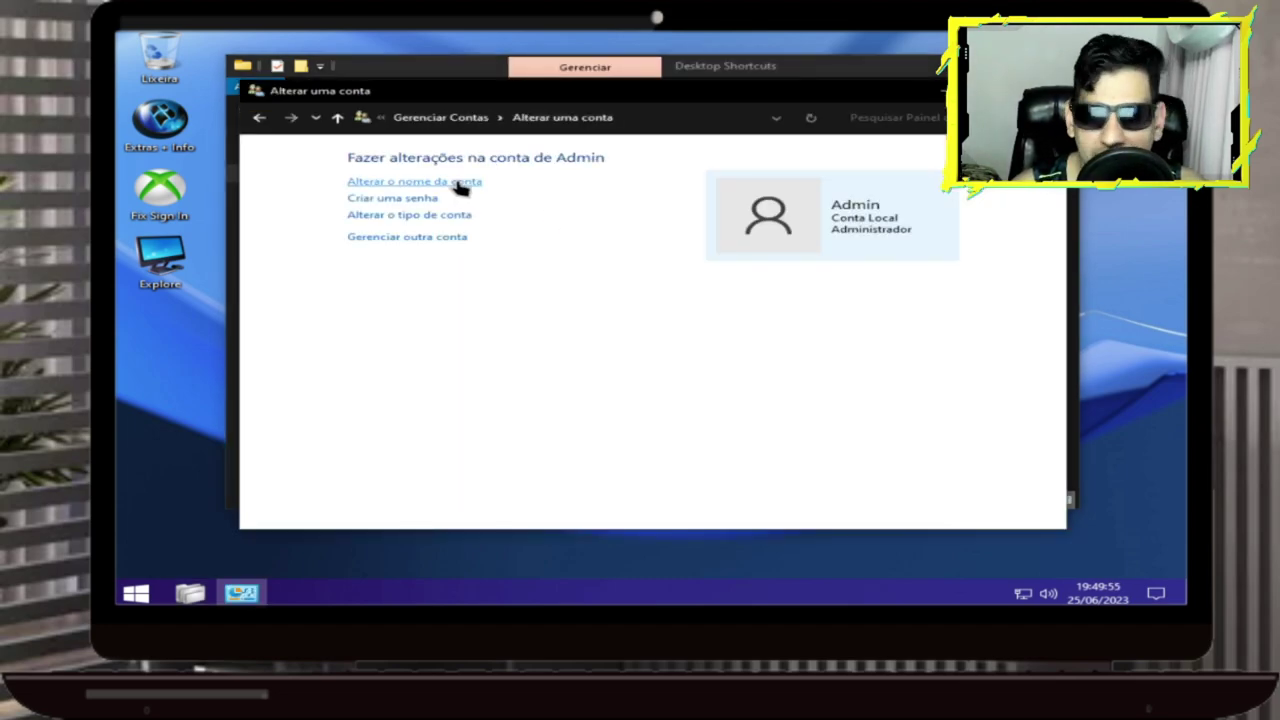
pyautogui.click(461, 184)
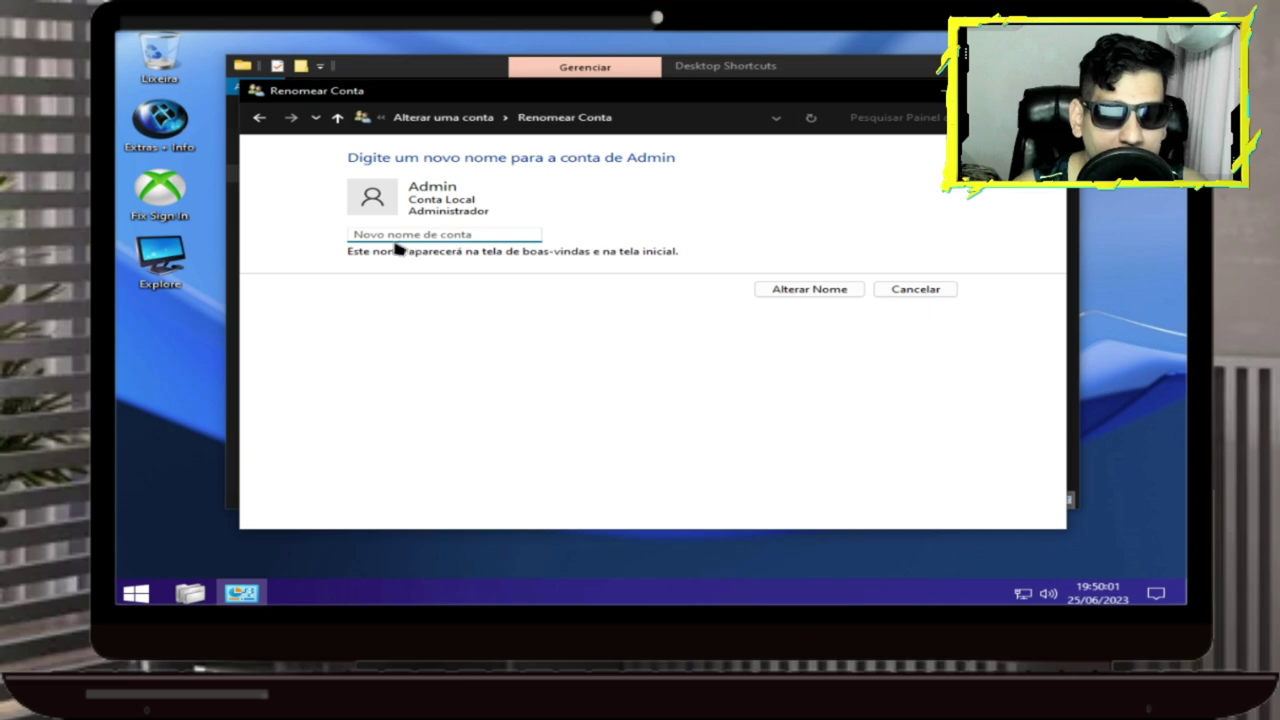
pyautogui.click(259, 117)
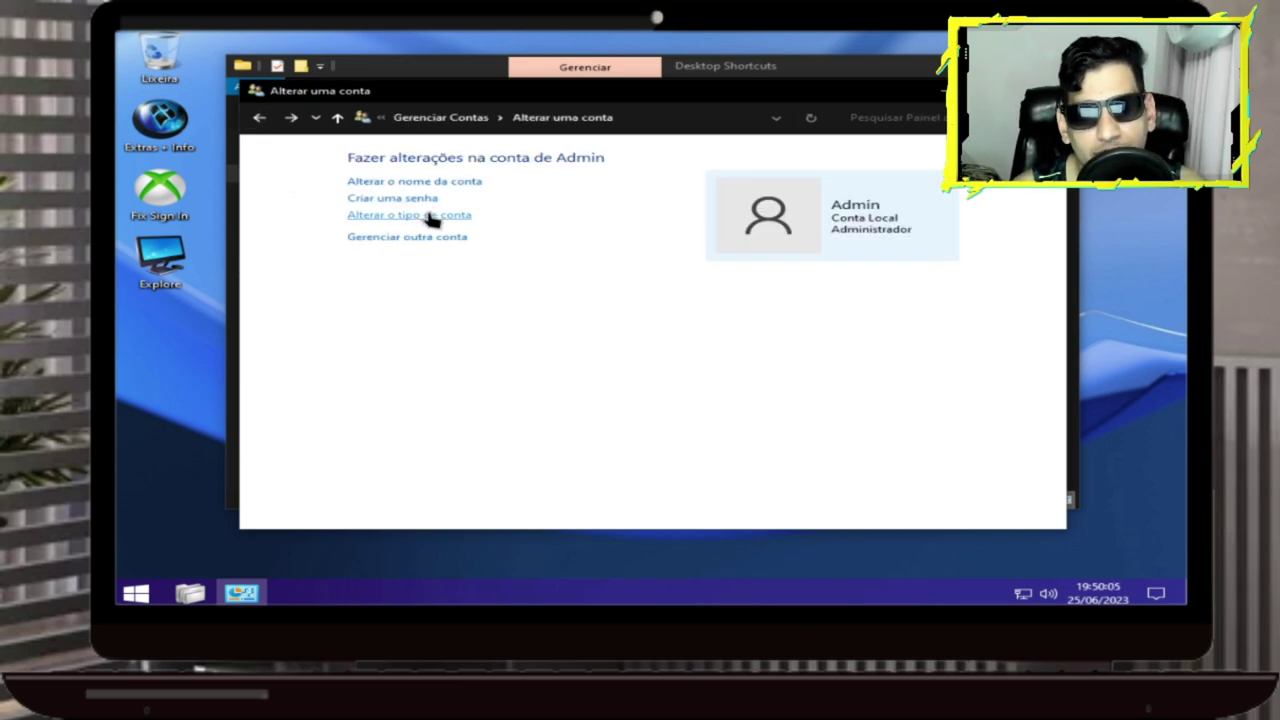
pyautogui.click(440, 216)
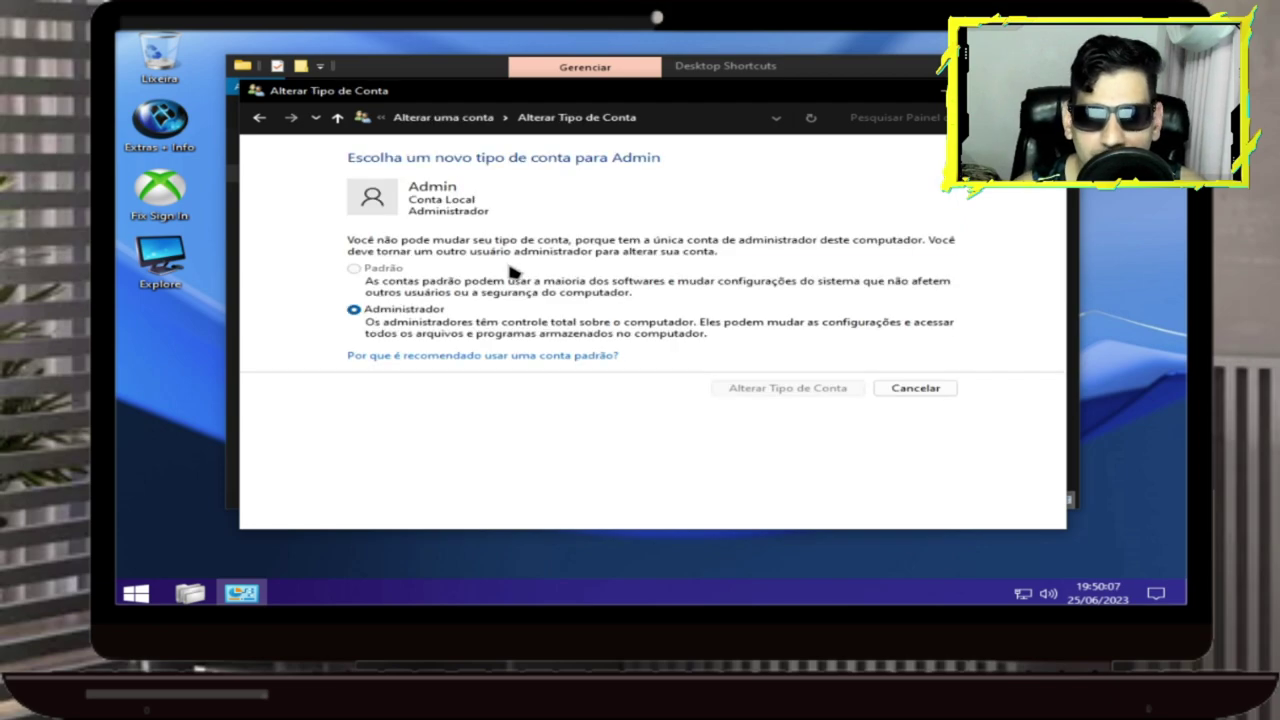
pyautogui.click(260, 118)
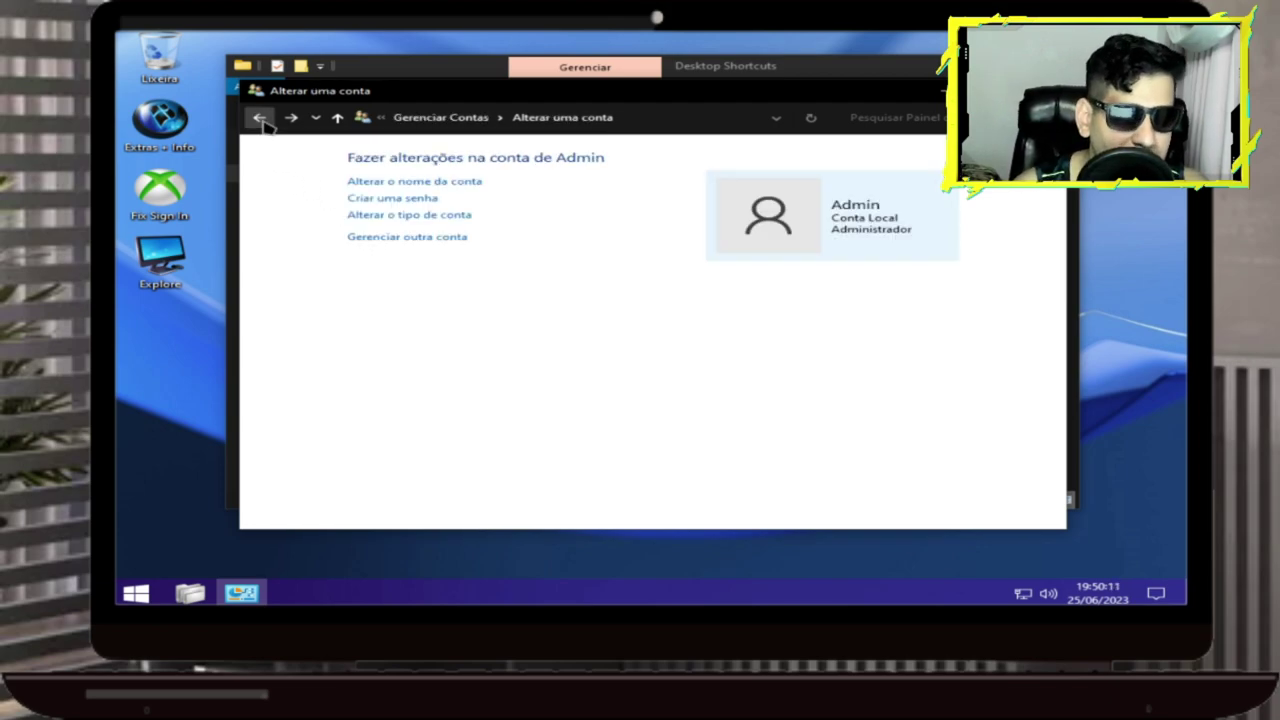
pyautogui.hotkey('alt', 'F4')
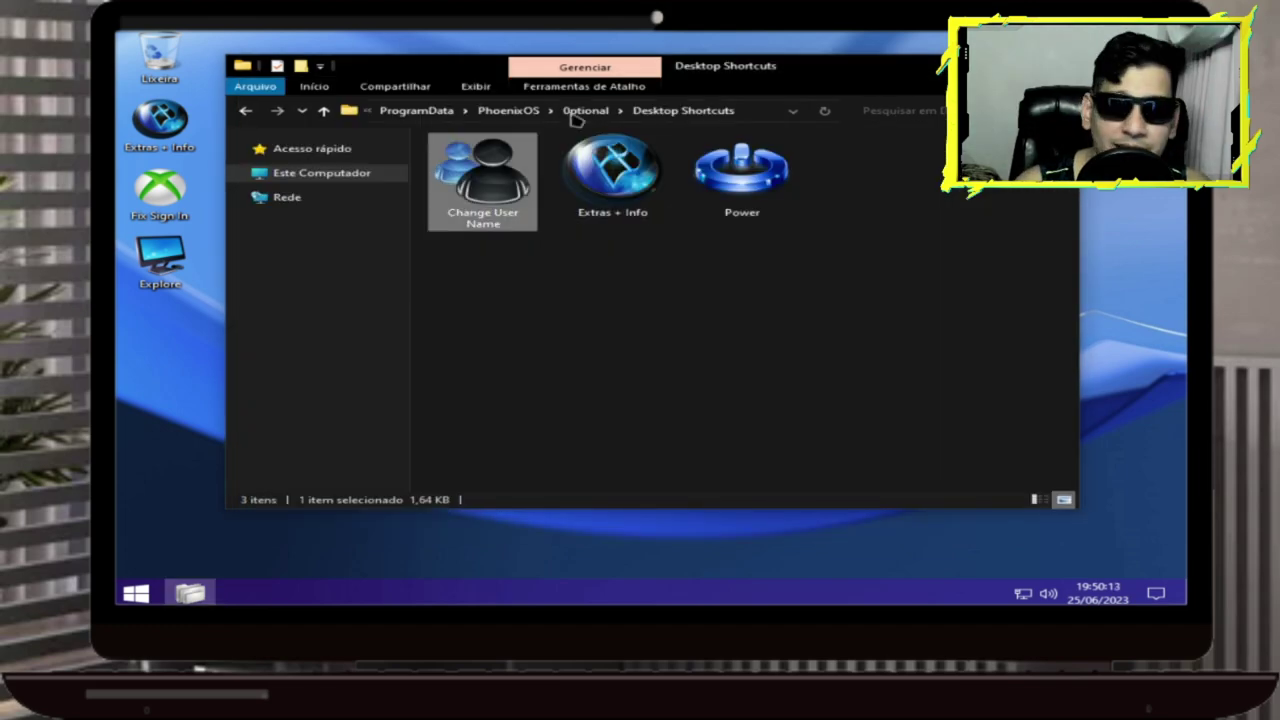
# - Examine the contents of the Guides and Microsoft Store Installer folders inside 0ptional, and return to 0ptional
pyautogui.click(246, 110)
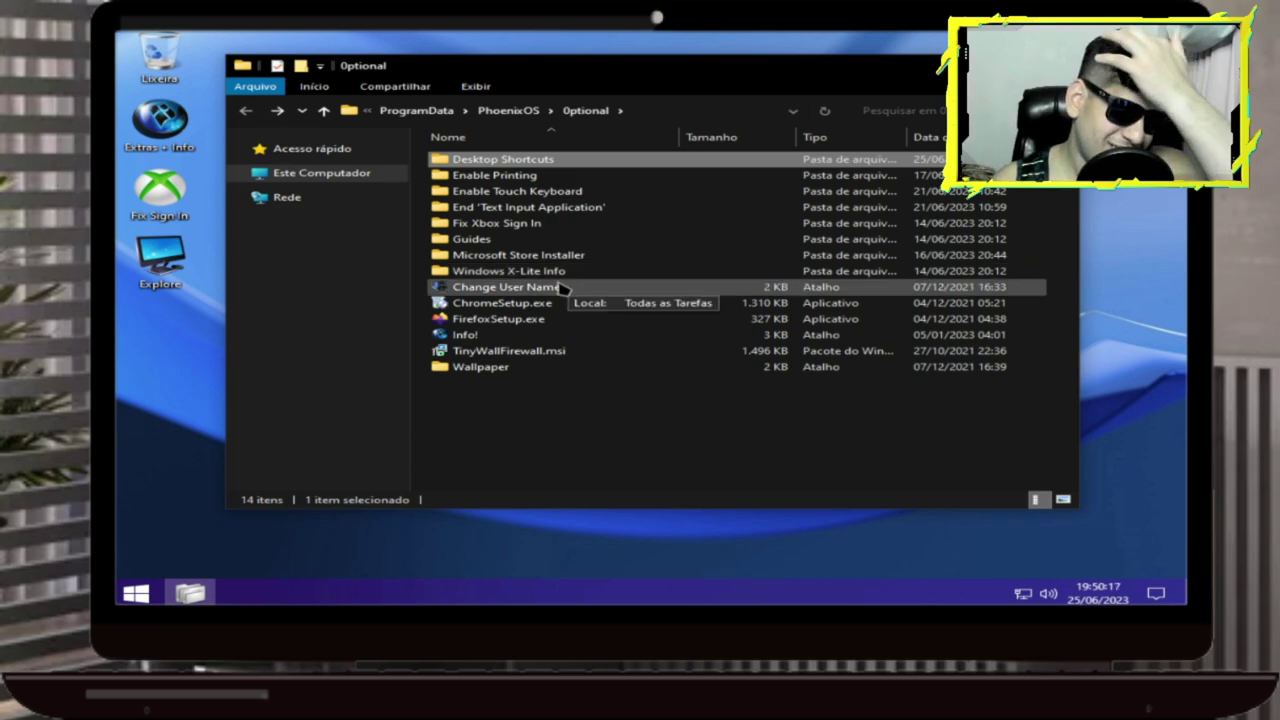
pyautogui.doubleClick(490, 243)
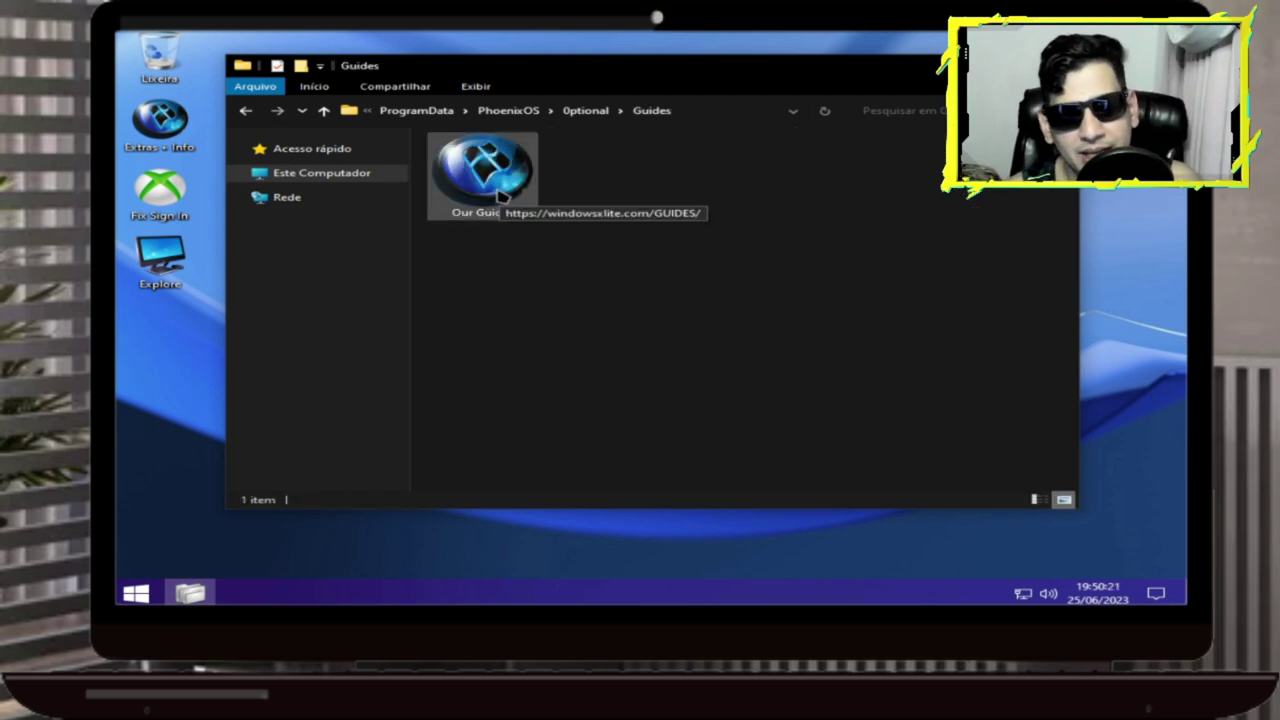
pyautogui.click(243, 111)
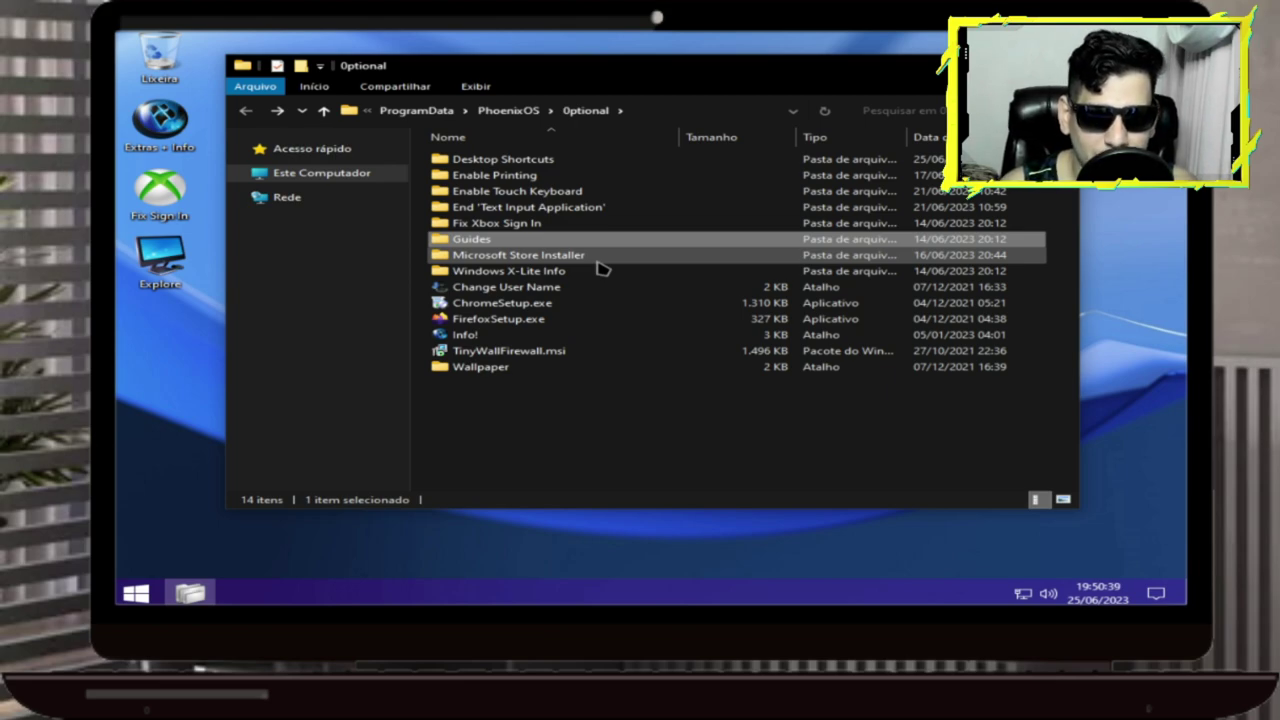
pyautogui.doubleClick(597, 258)
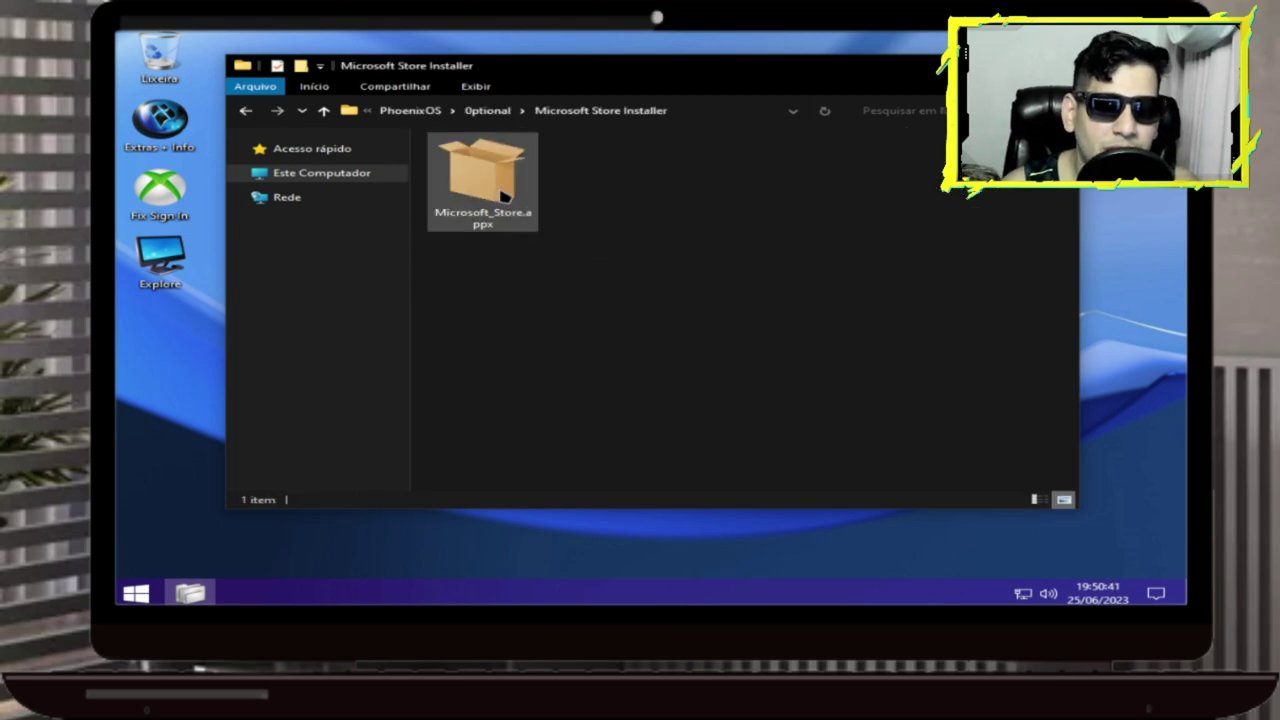
pyautogui.click(243, 111)
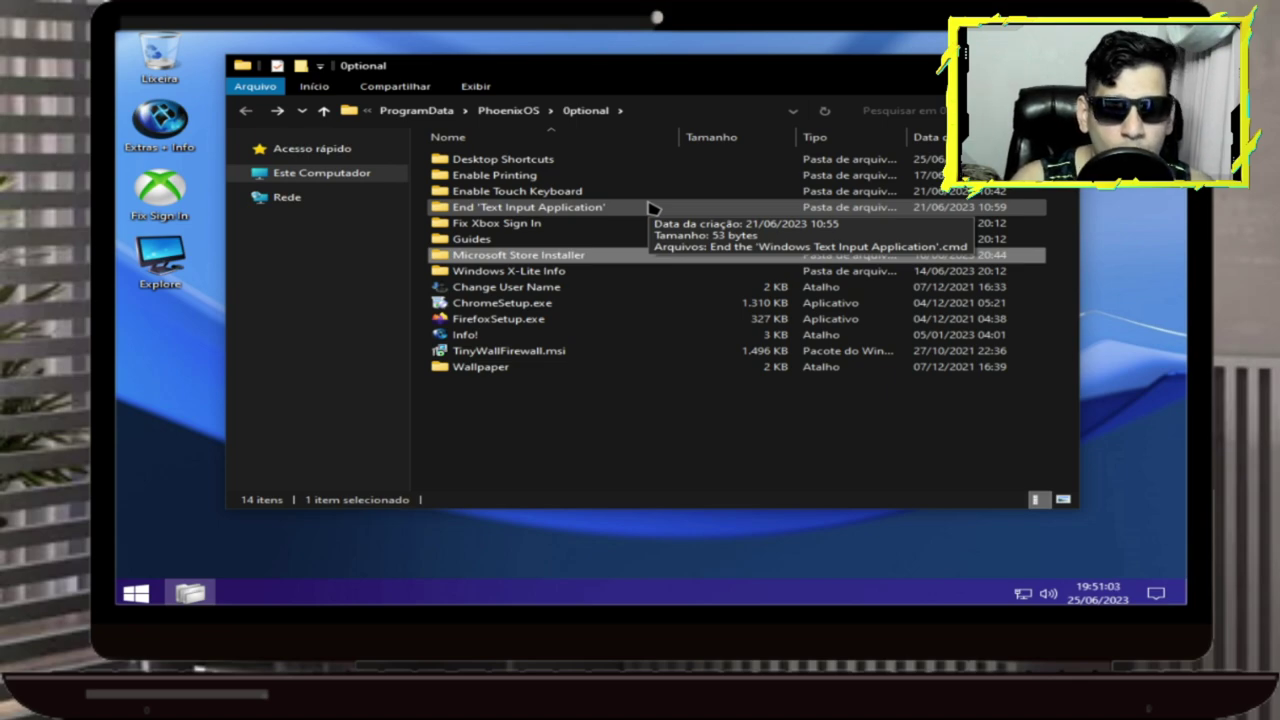
# - View the commands of the script in the End 'Text Input Application' folder in Notepad, and close it unchanged
pyautogui.click(550, 210)
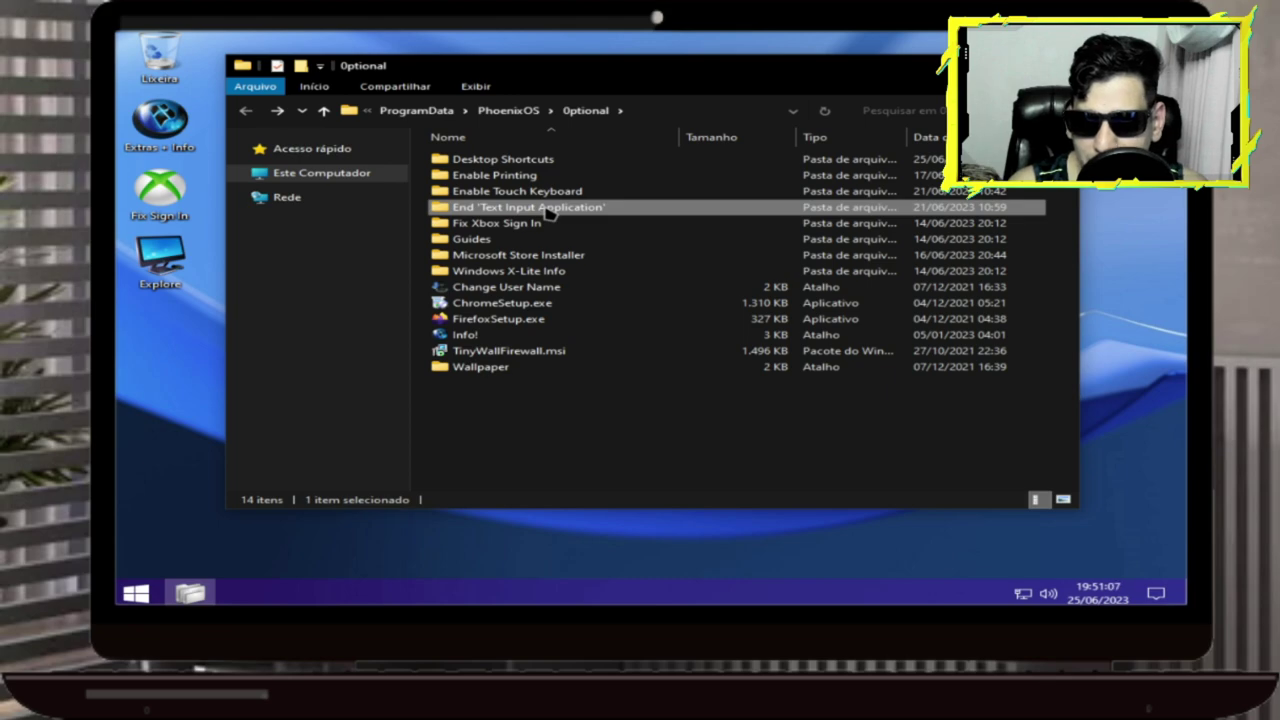
pyautogui.doubleClick(550, 212)
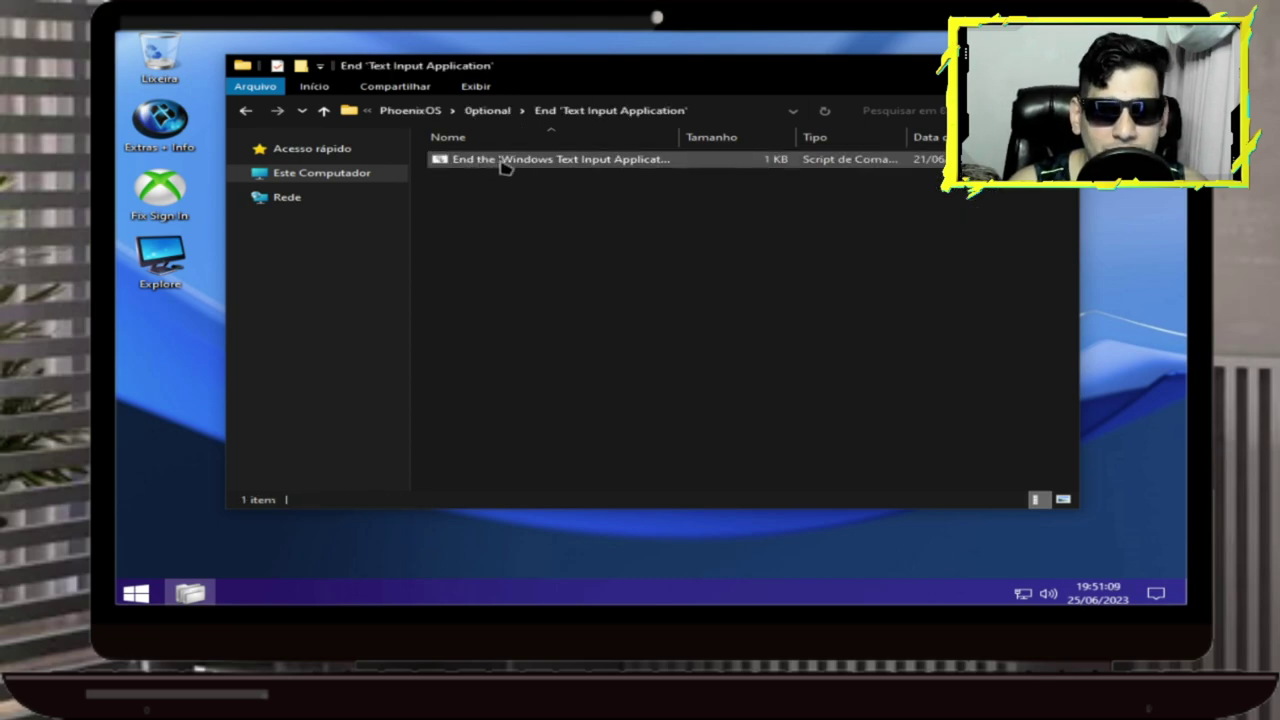
pyautogui.click(617, 171)
pyautogui.rightClick(617, 171)
pyautogui.click(676, 194)
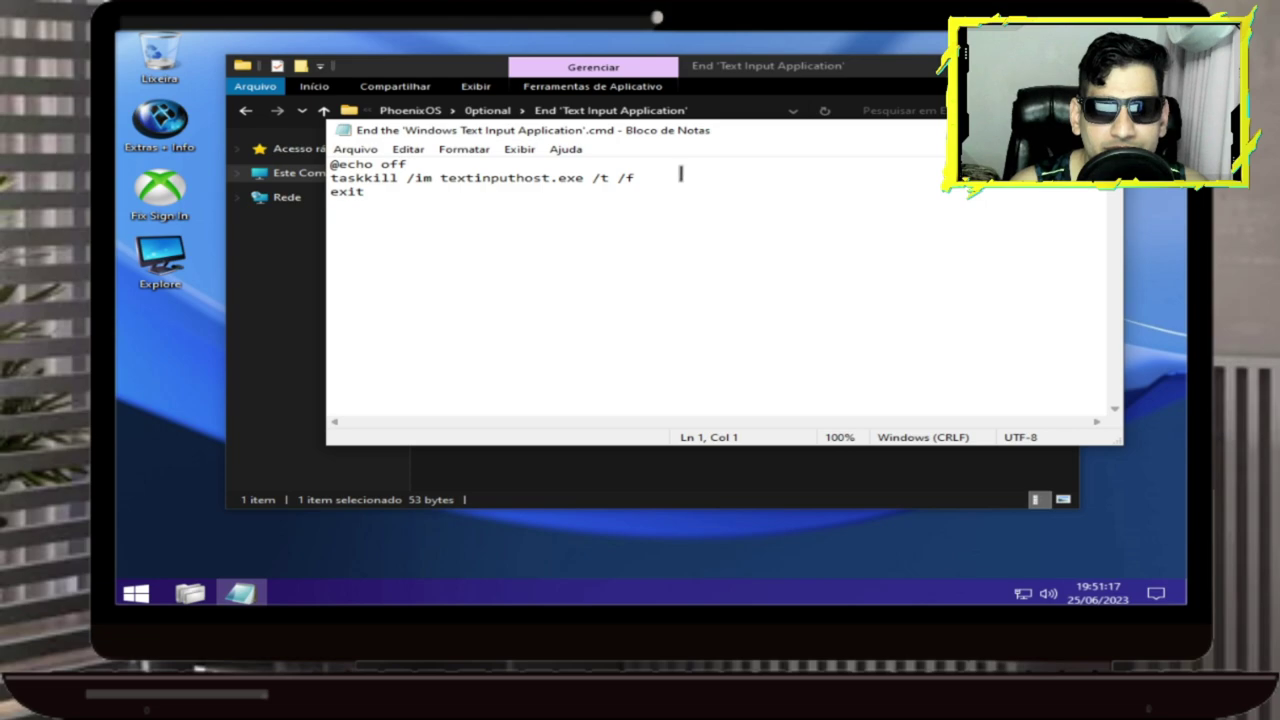
pyautogui.hotkey('alt', 'F4')
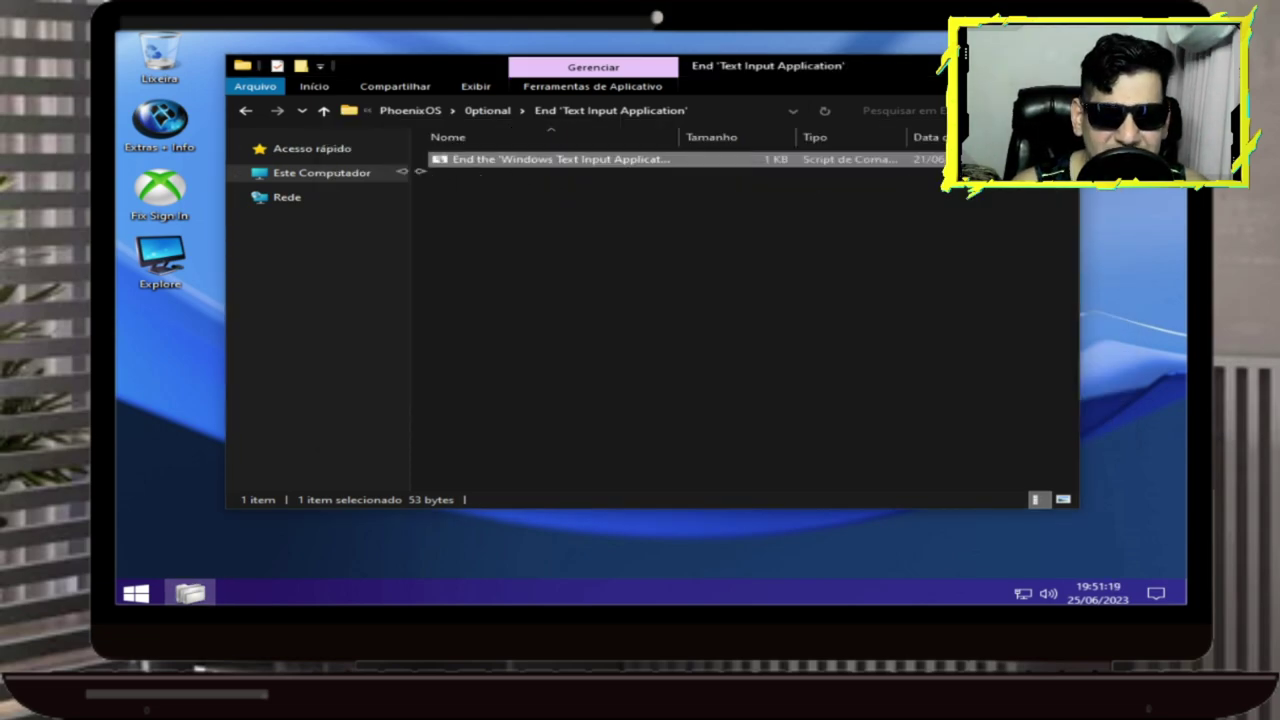
# - Run the End the 'Windows Text Input Application'.cmd script and close its folder
pyautogui.moveTo(460, 162); pyautogui.dragTo(490, 167)
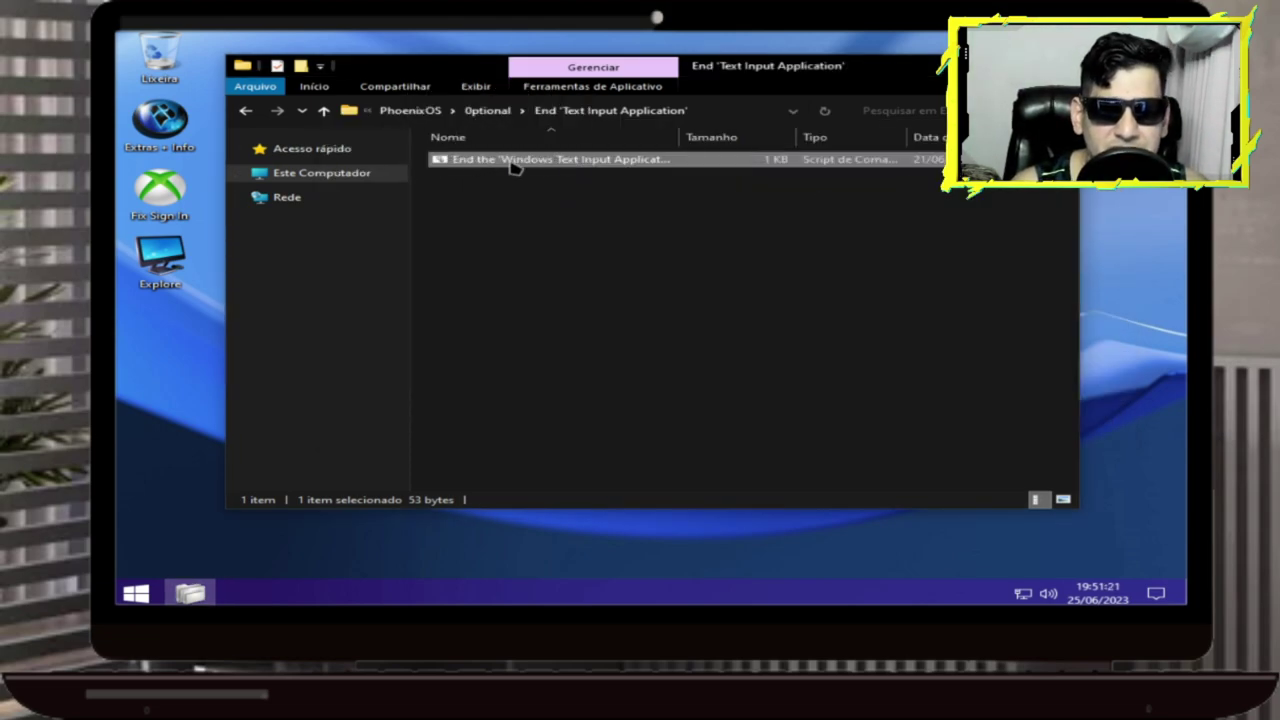
pyautogui.click(716, 224)
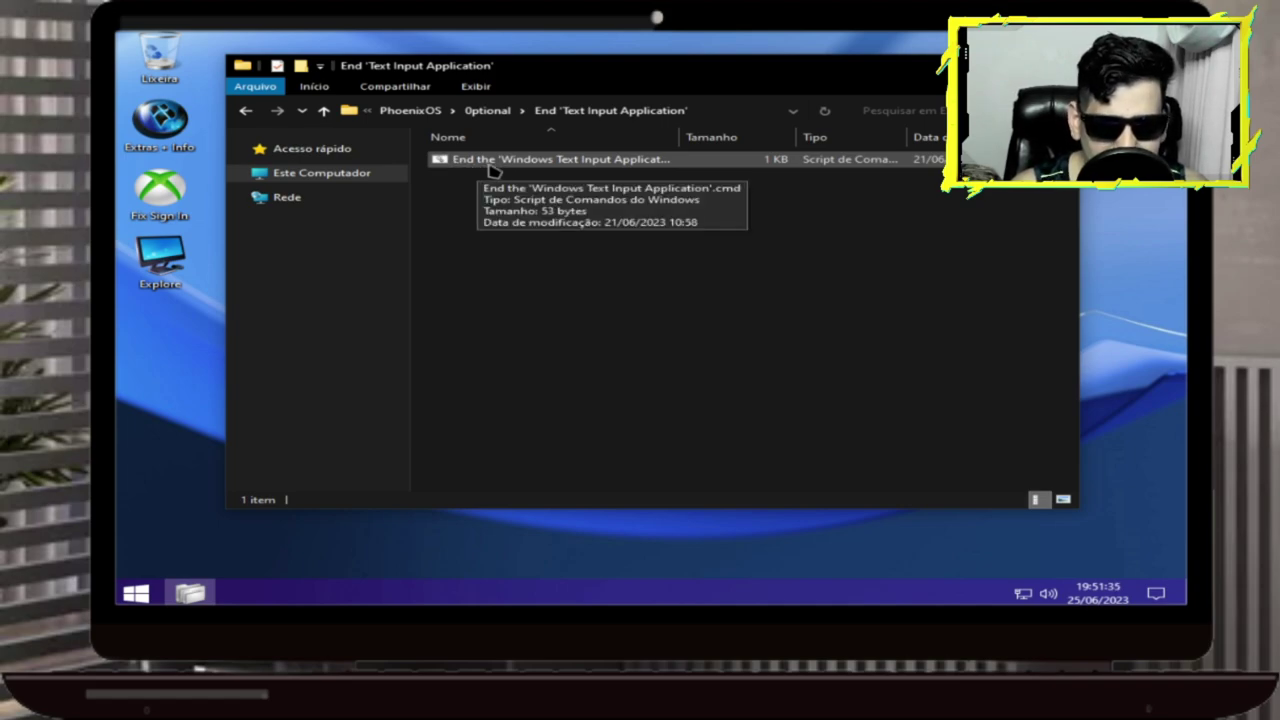
pyautogui.rightClick(666, 162)
pyautogui.click(715, 170)
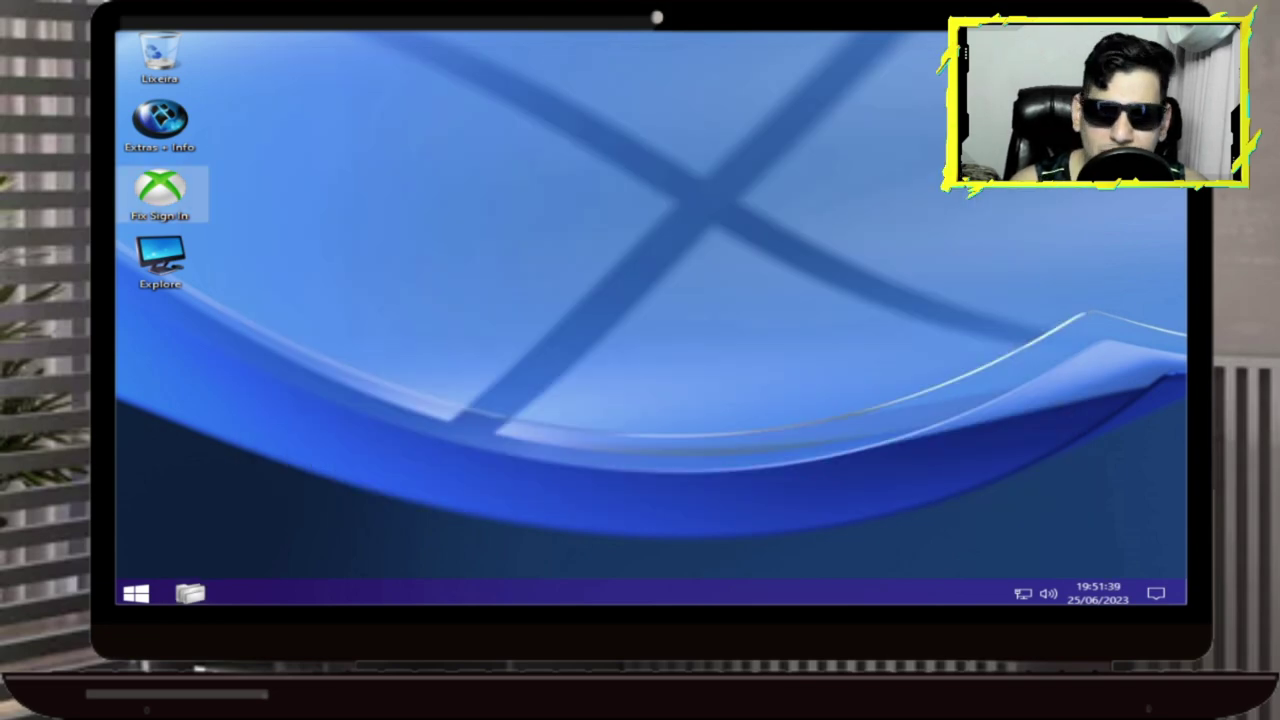
# - Review the Command Prompt and Control Panel options among the desktop's context commands, and open the personalization settings
pyautogui.rightClick(508, 207)
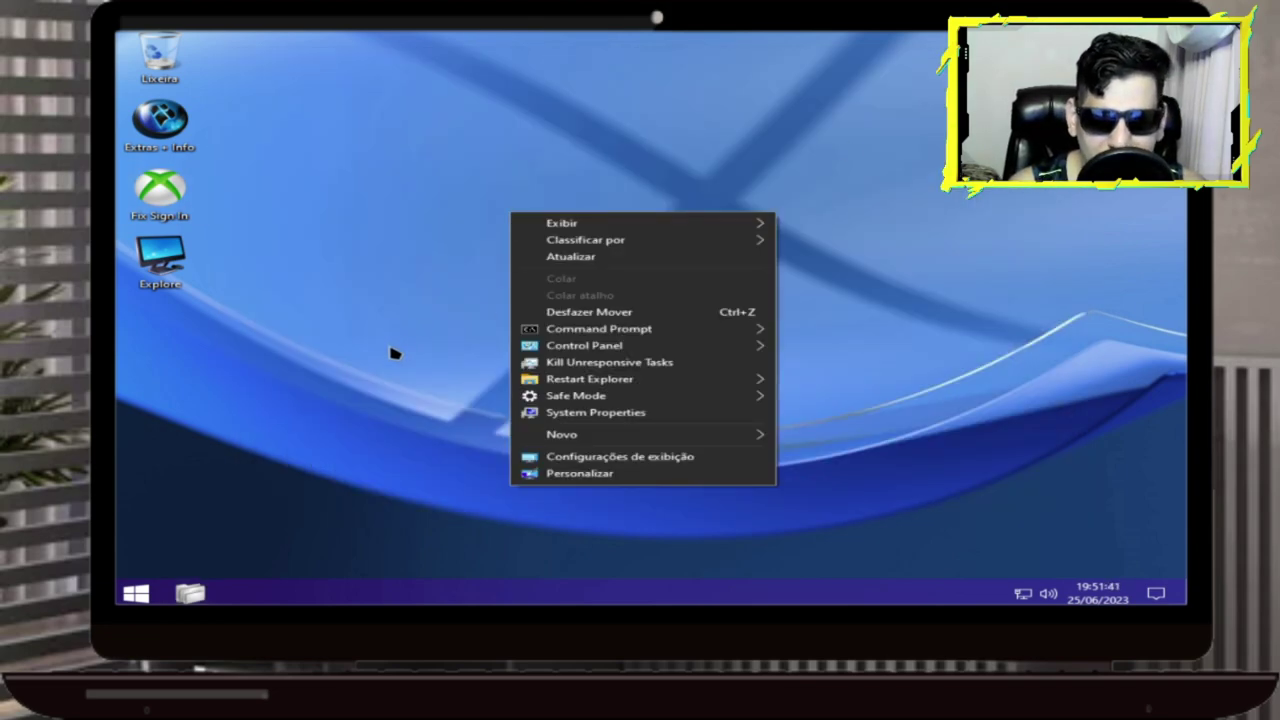
pyautogui.moveTo(762, 329)
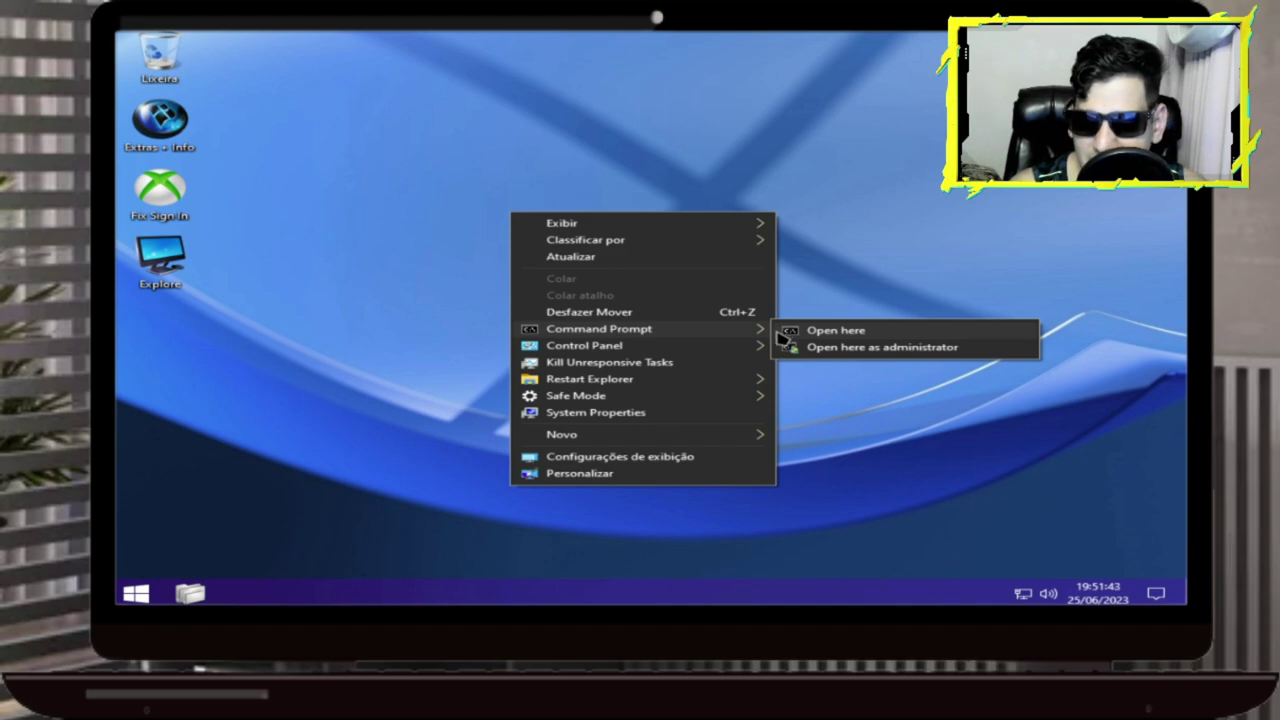
pyautogui.moveTo(648, 348)
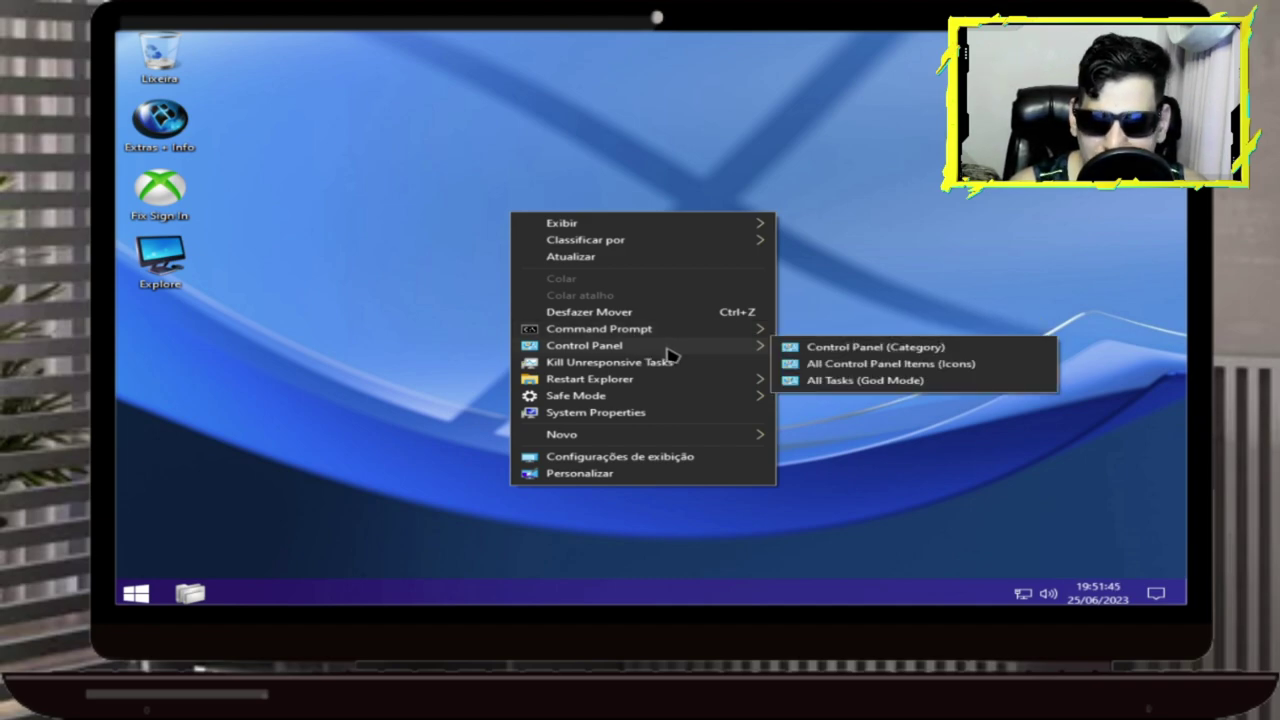
pyautogui.moveTo(597, 385)
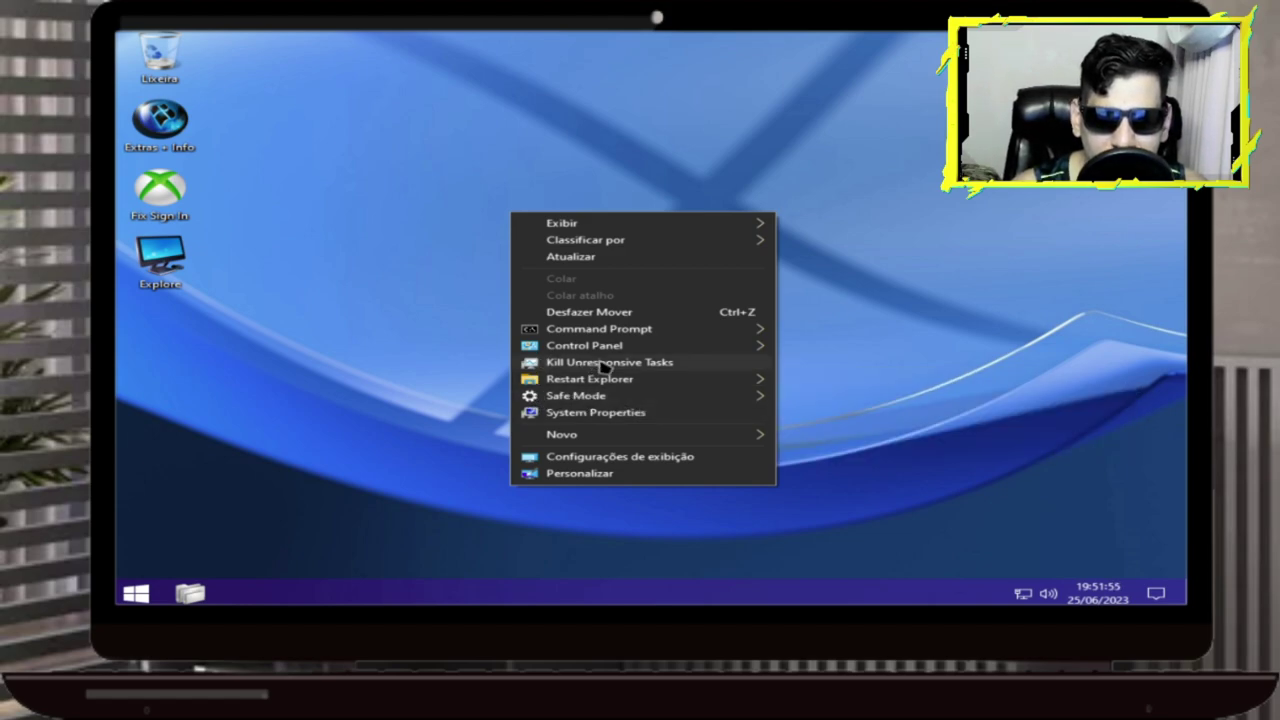
pyautogui.click(580, 474)
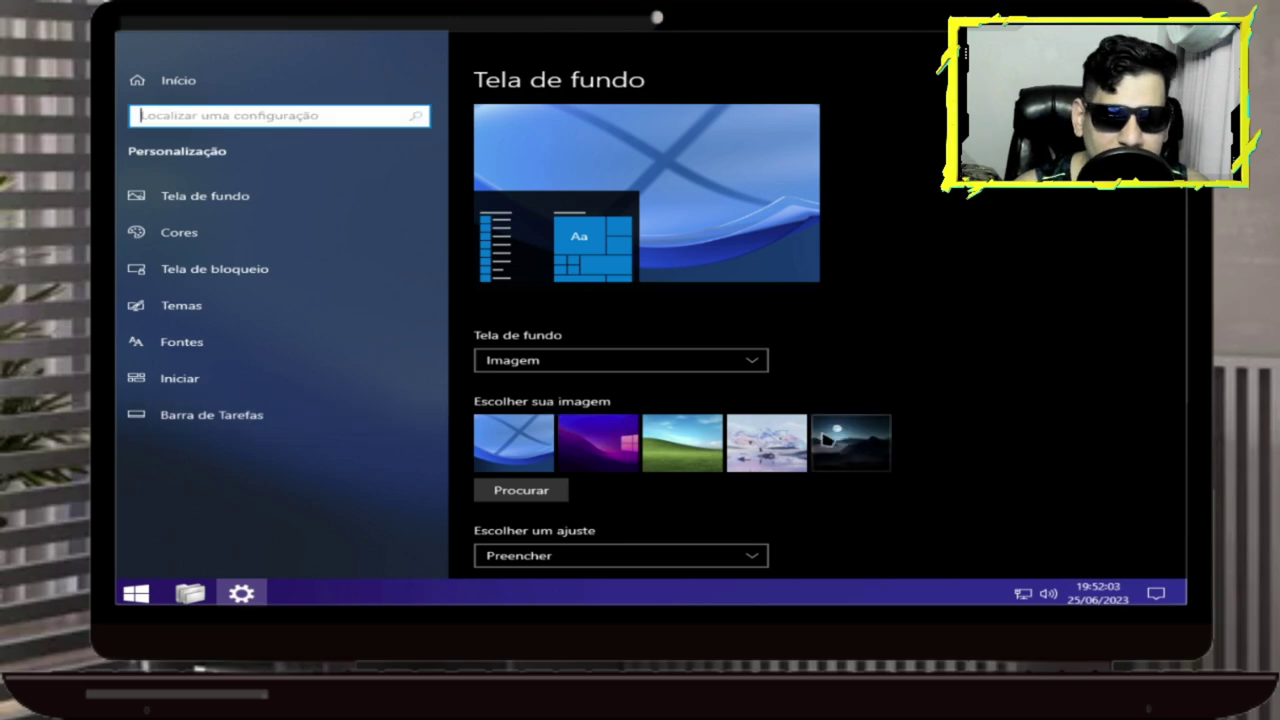
# - Set img5.jpg from the Wallpaper\Windows folder as the desktop background picture
pyautogui.scroll(-1, 983, 450)
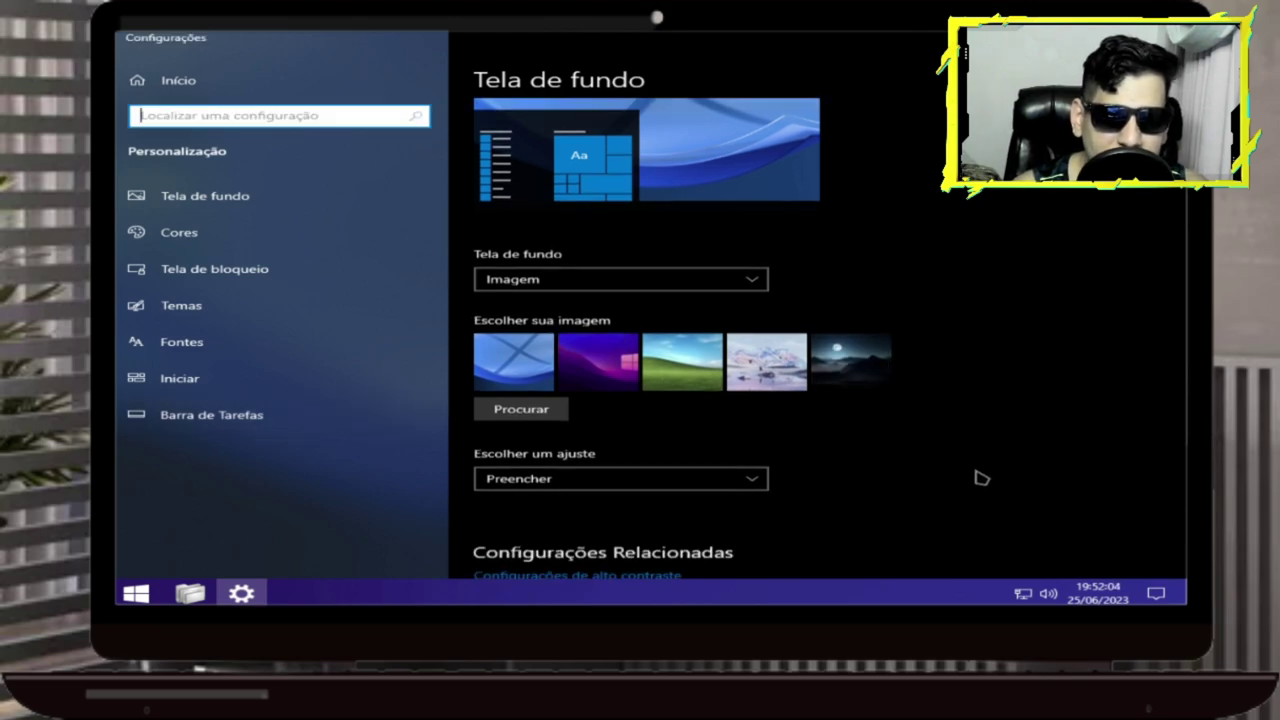
pyautogui.click(556, 410)
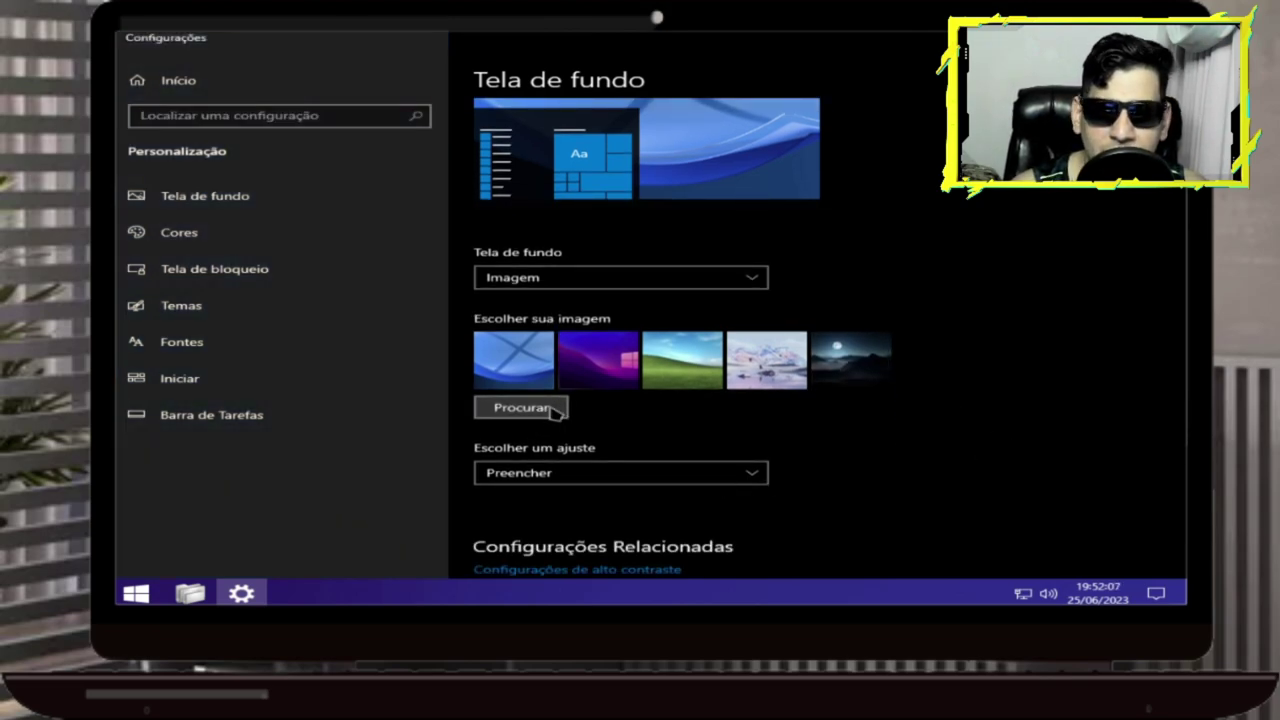
pyautogui.scroll(-1, 468, 250)
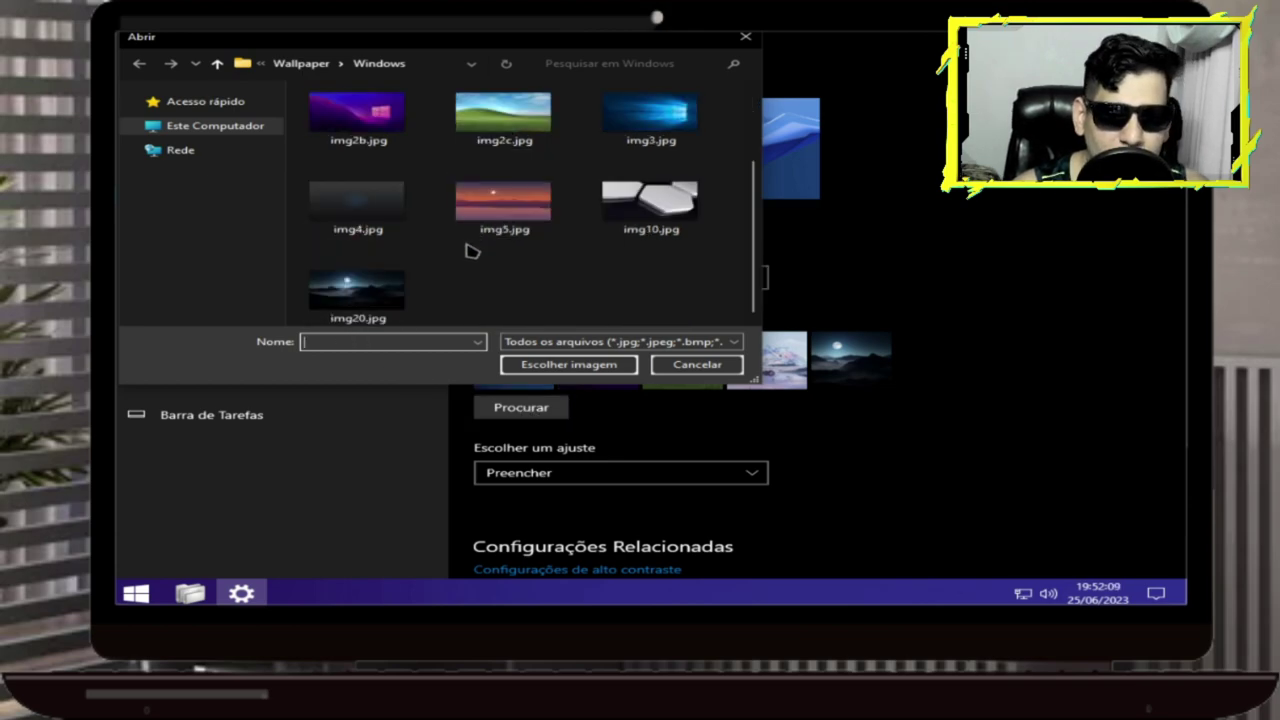
pyautogui.click(507, 215)
pyautogui.click(525, 365)
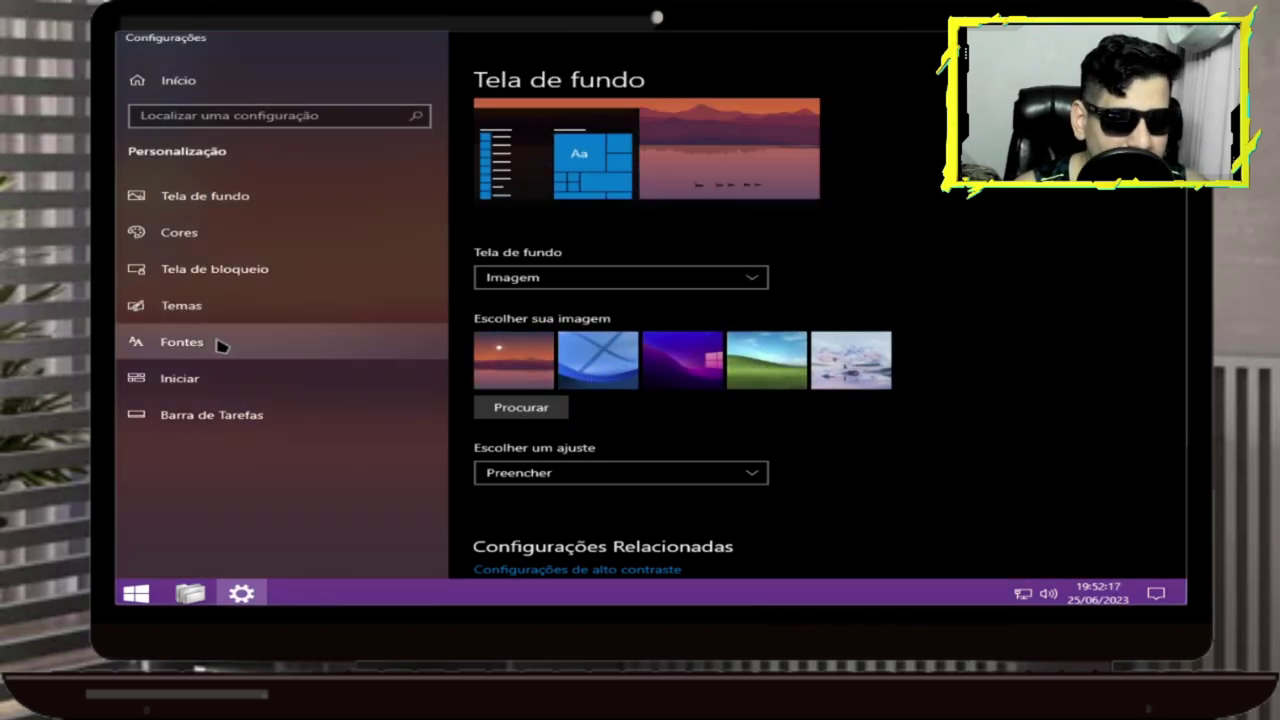
# - Browse the themes in the personalization settings and apply the Dark Crystal theme
pyautogui.click(196, 318)
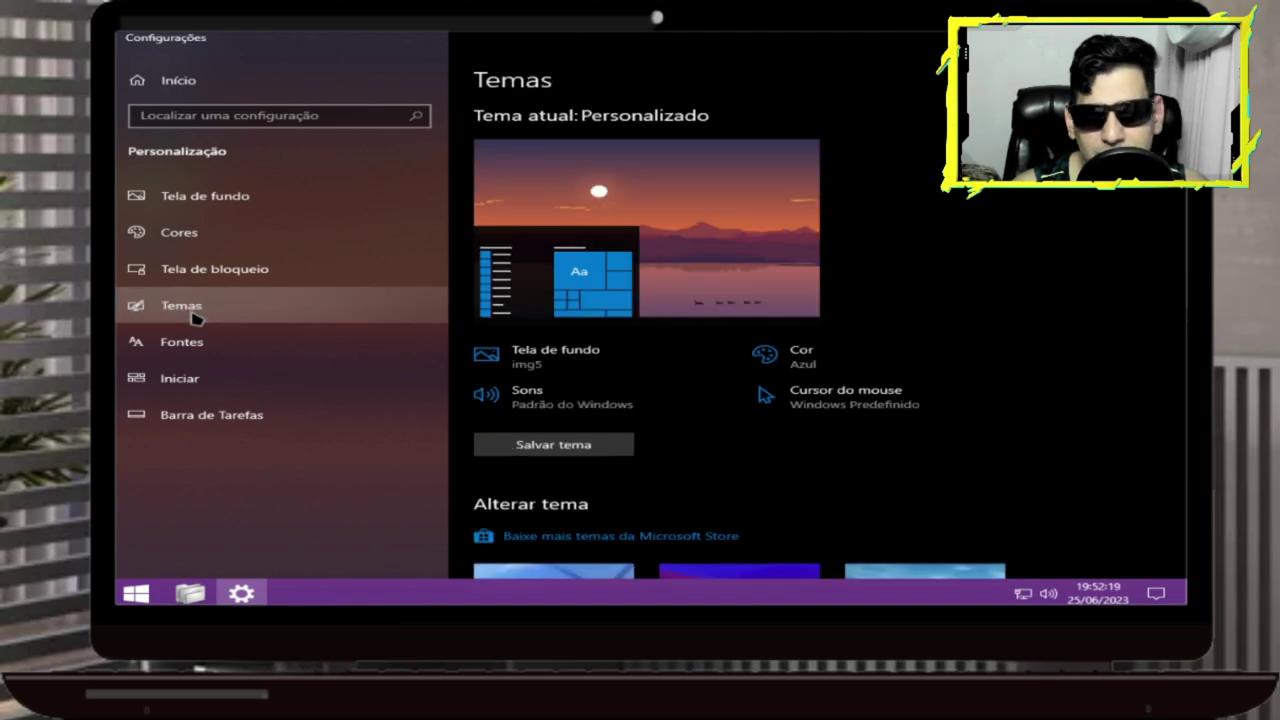
pyautogui.scroll(-2, 970, 355)
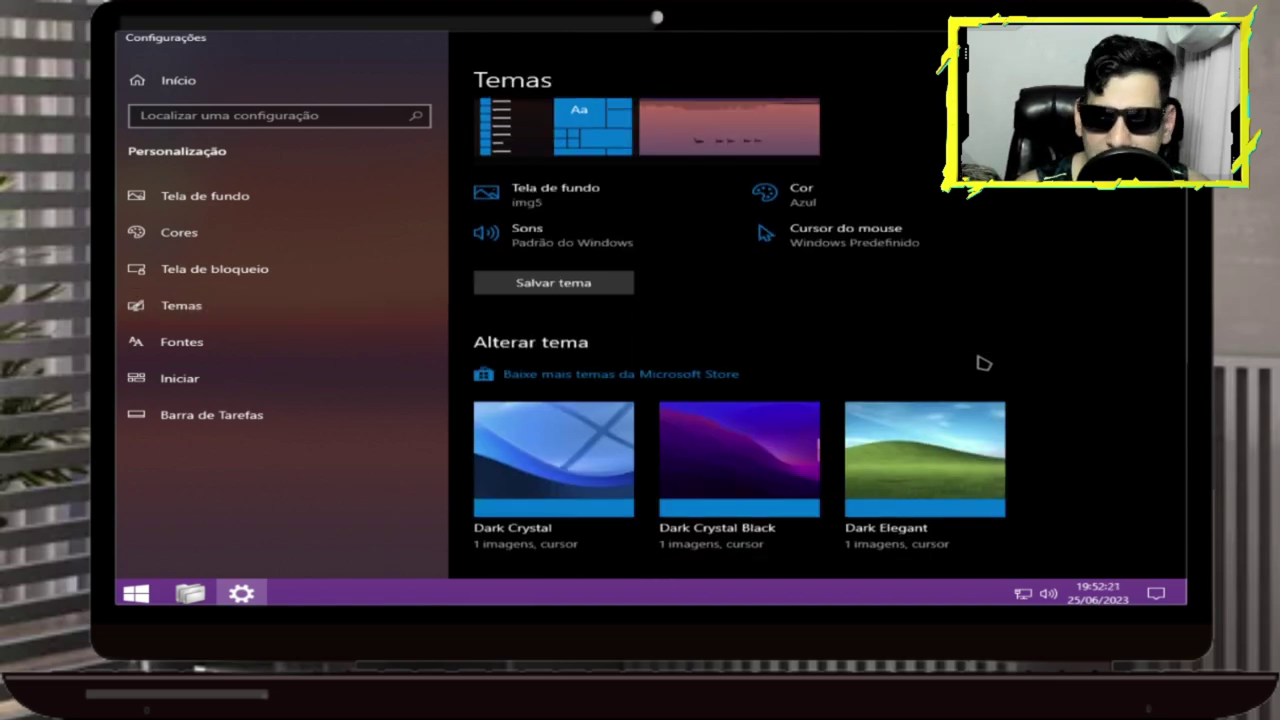
pyautogui.scroll(2, 992, 363)
pyautogui.scroll(-4, 1015, 385)
pyautogui.scroll(-1, 1035, 404)
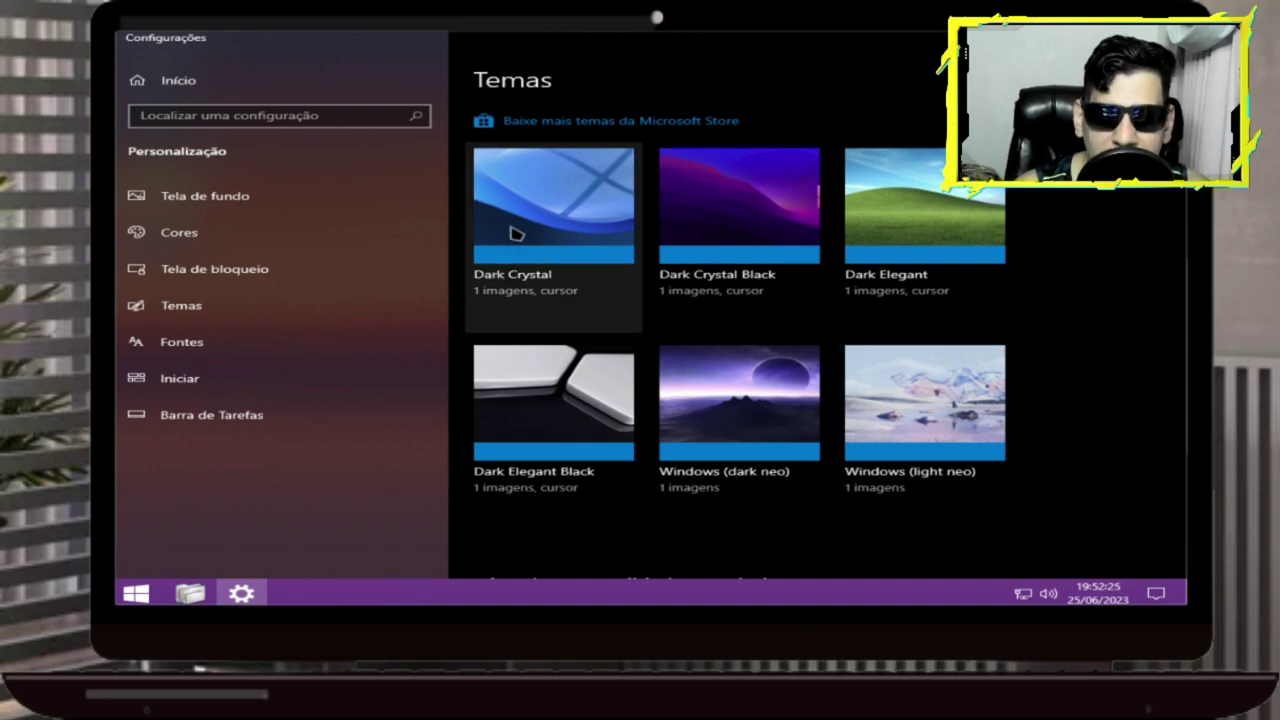
pyautogui.click(525, 225)
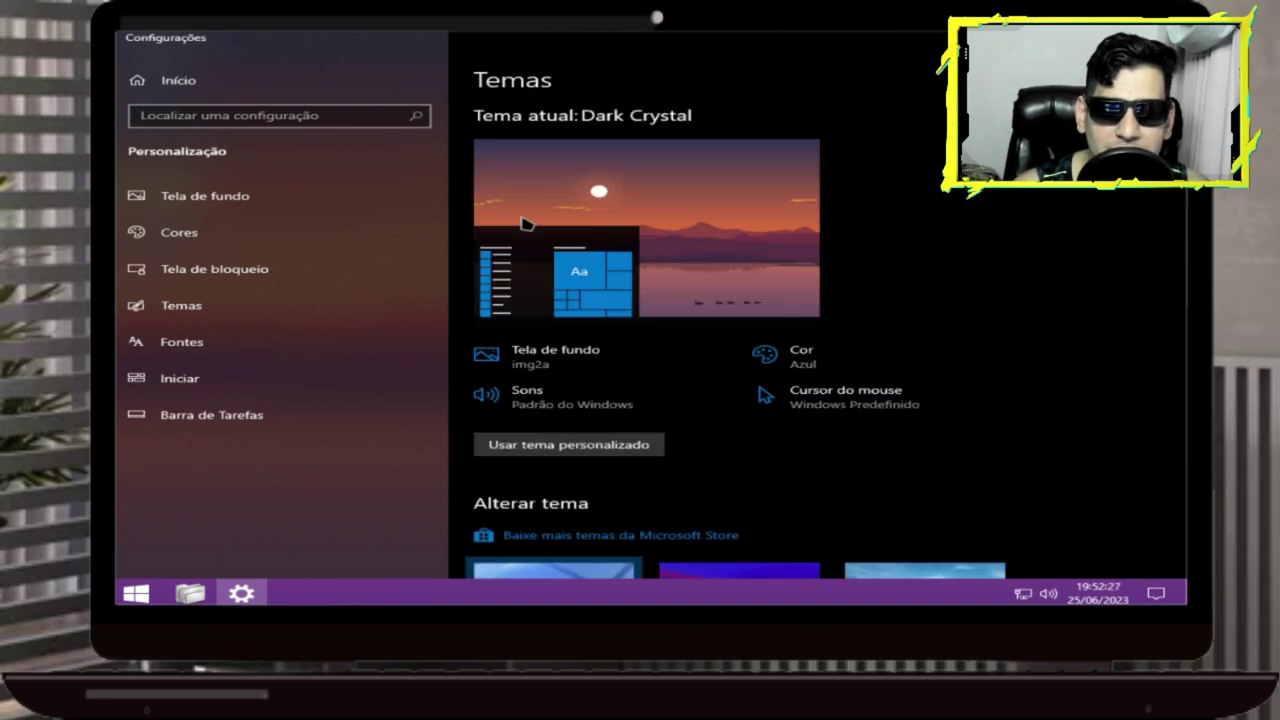
# - Apply the Dark Crystal Black theme and minimize Settings to view the desktop
pyautogui.scroll(-5, 680, 266)
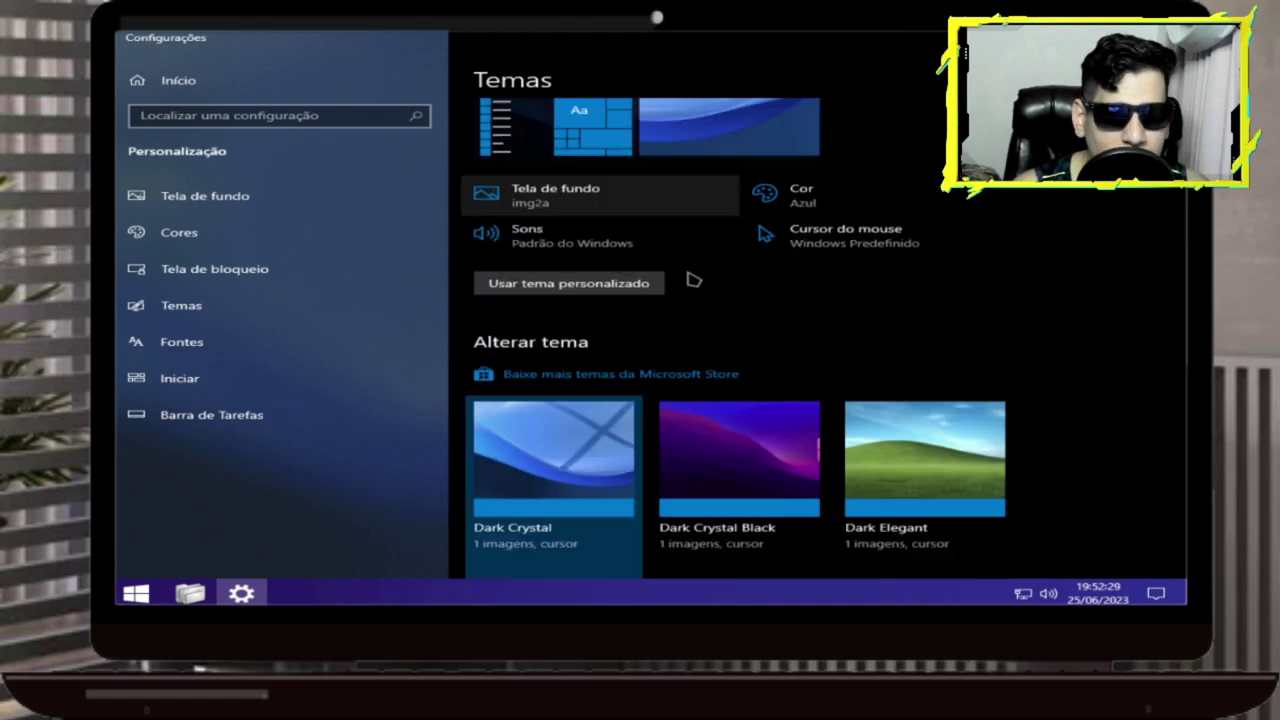
pyautogui.click(755, 287)
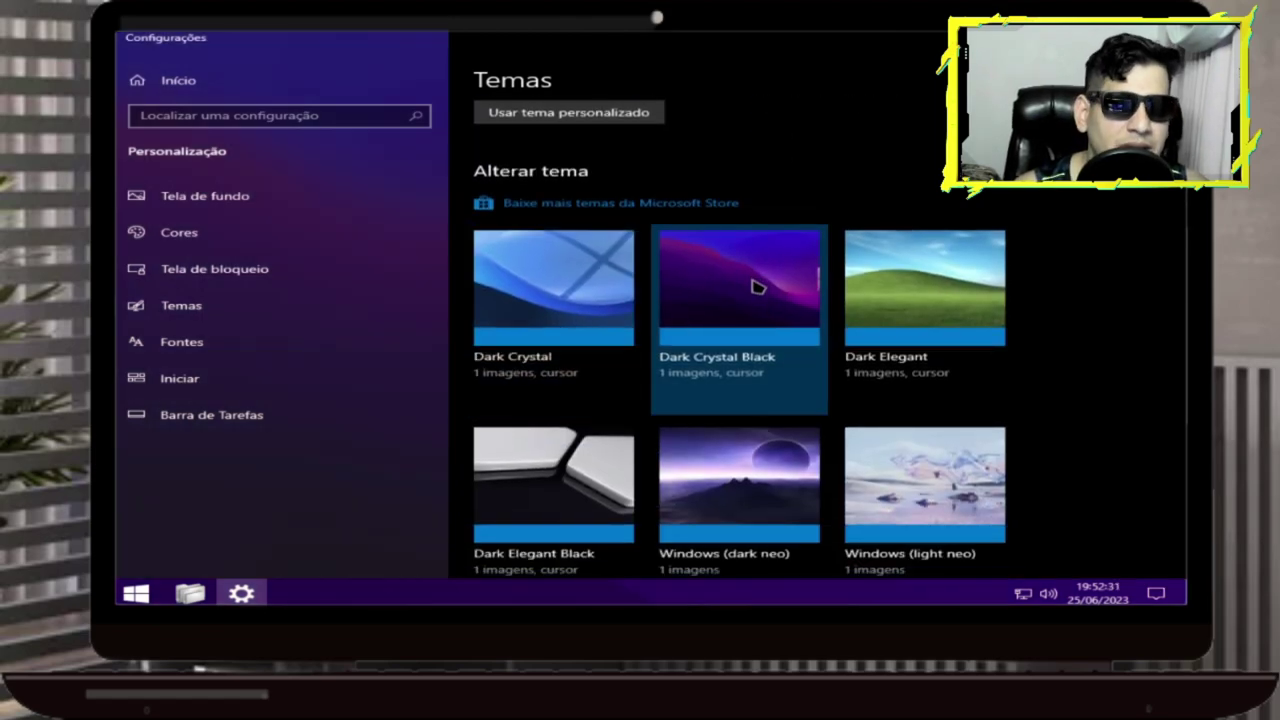
pyautogui.scroll(-2, 735, 345)
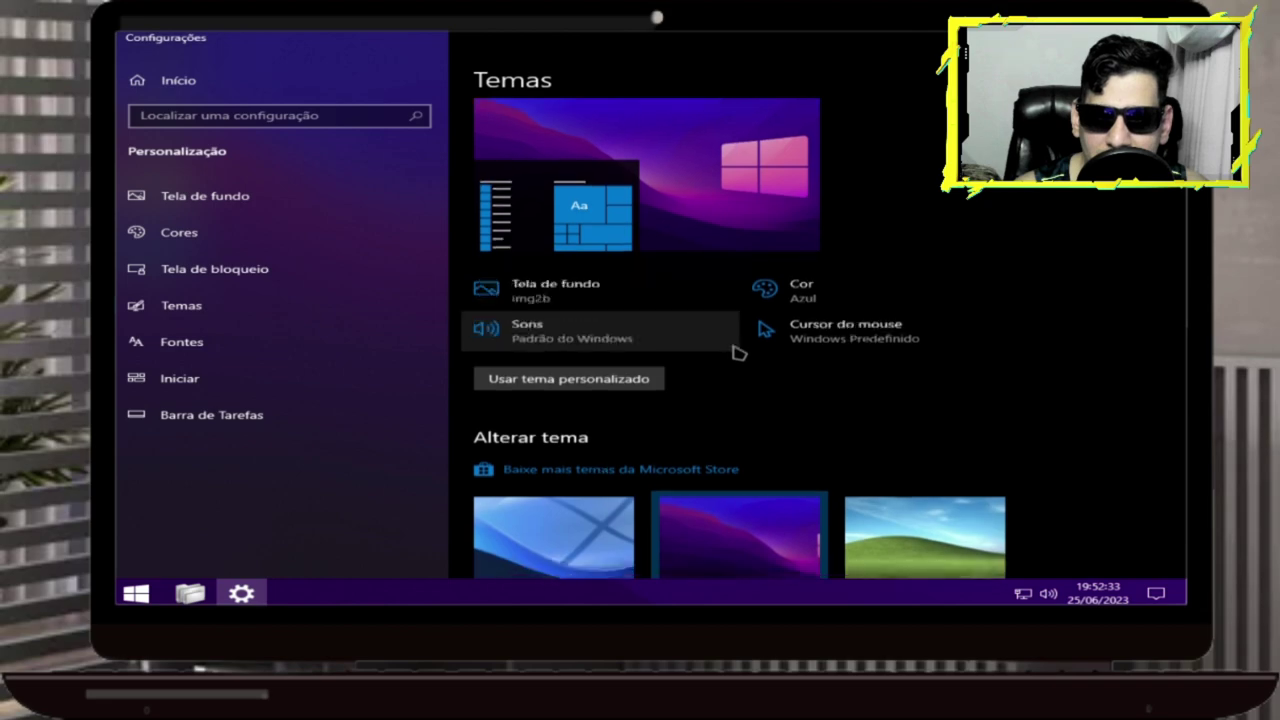
pyautogui.scroll(2, 745, 362)
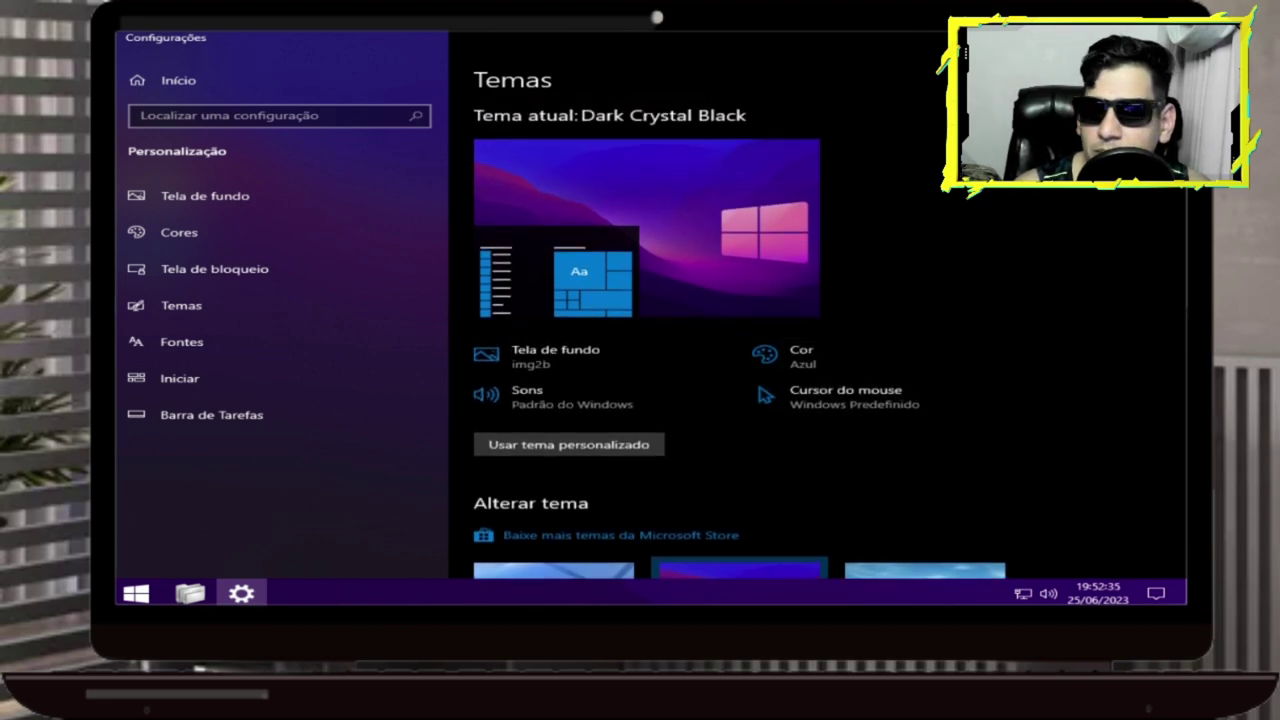
pyautogui.click(1163, 37)
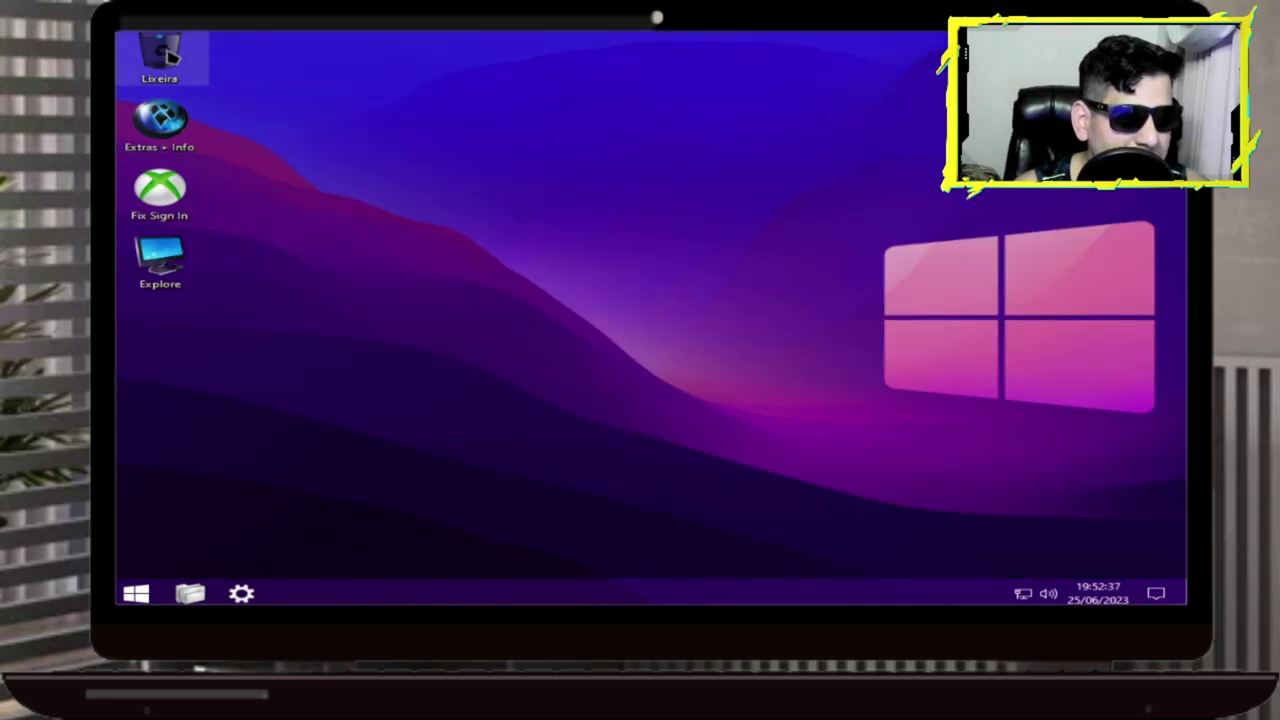
# - Return to the Settings themes, apply Windows (light neo), and minimize the window to view the desktop
pyautogui.click(241, 594)
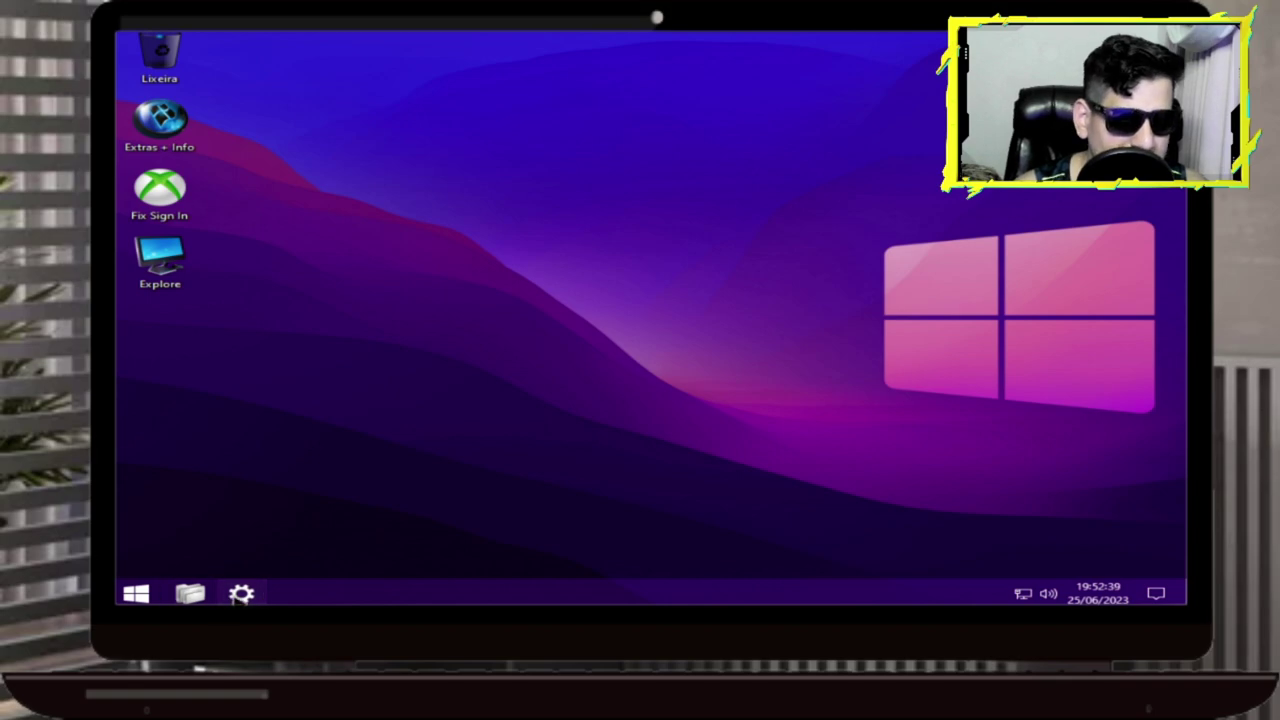
pyautogui.scroll(-1, 1057, 351)
pyautogui.scroll(1, 1120, 358)
pyautogui.scroll(-5, 1130, 365)
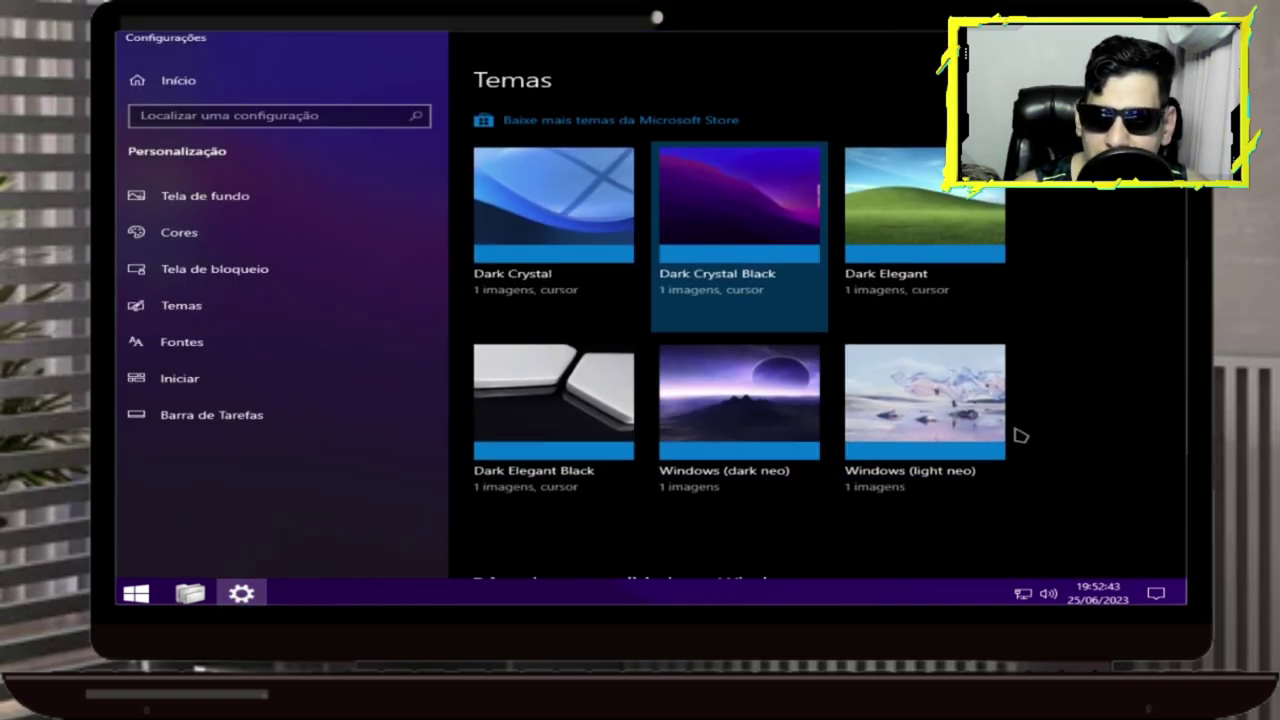
pyautogui.click(922, 404)
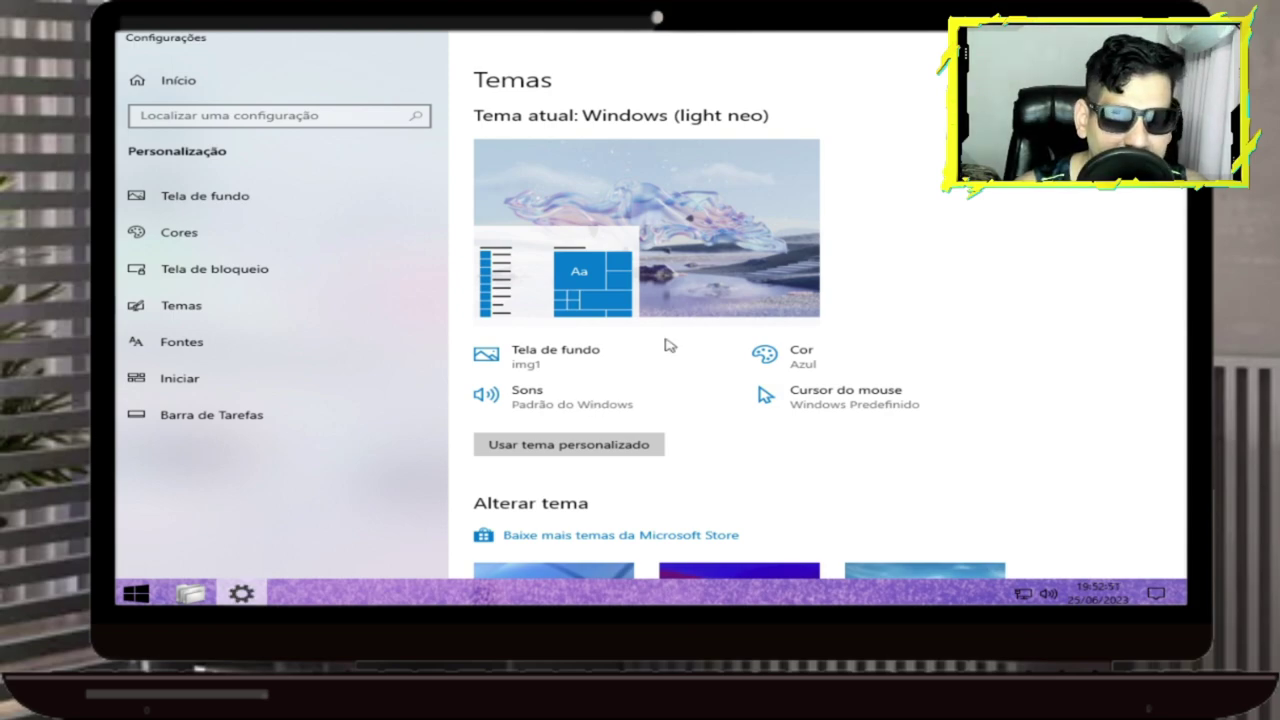
pyautogui.hotkey('alt', 'F4')
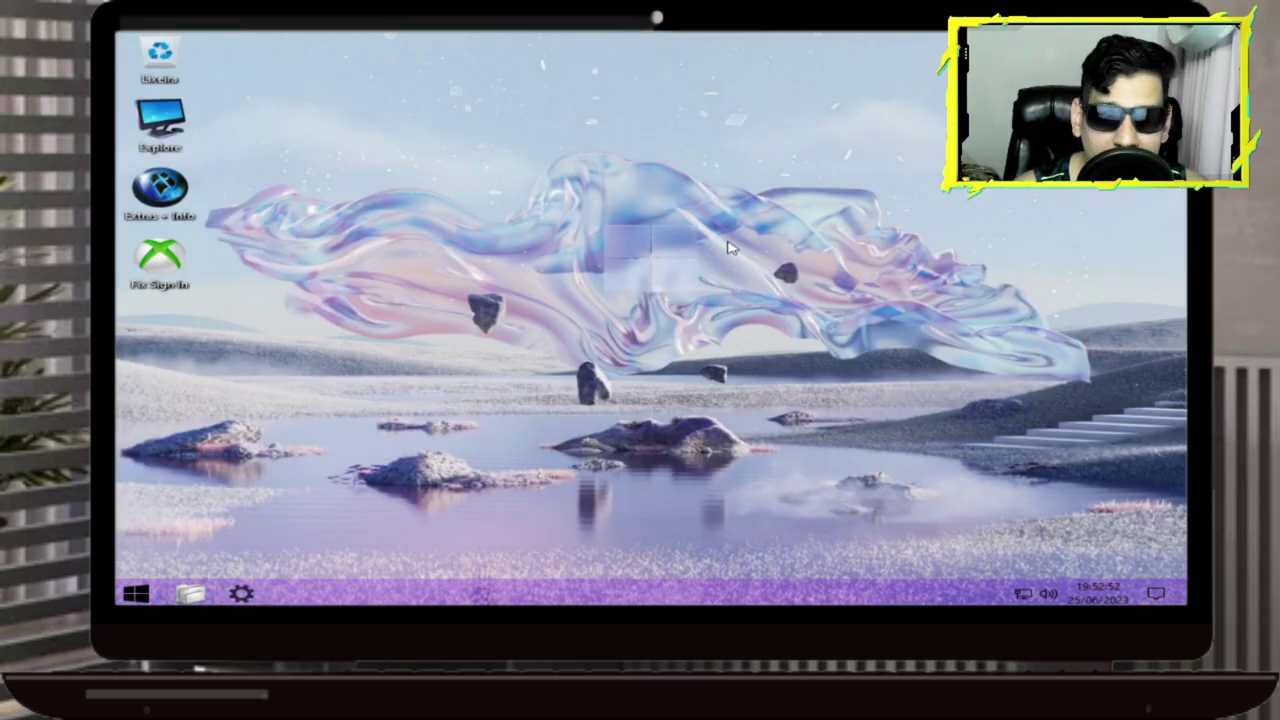
# - Examine how the Start menu and the File Explorer window look in the light theme, and close File Explorer
pyautogui.click(137, 594)
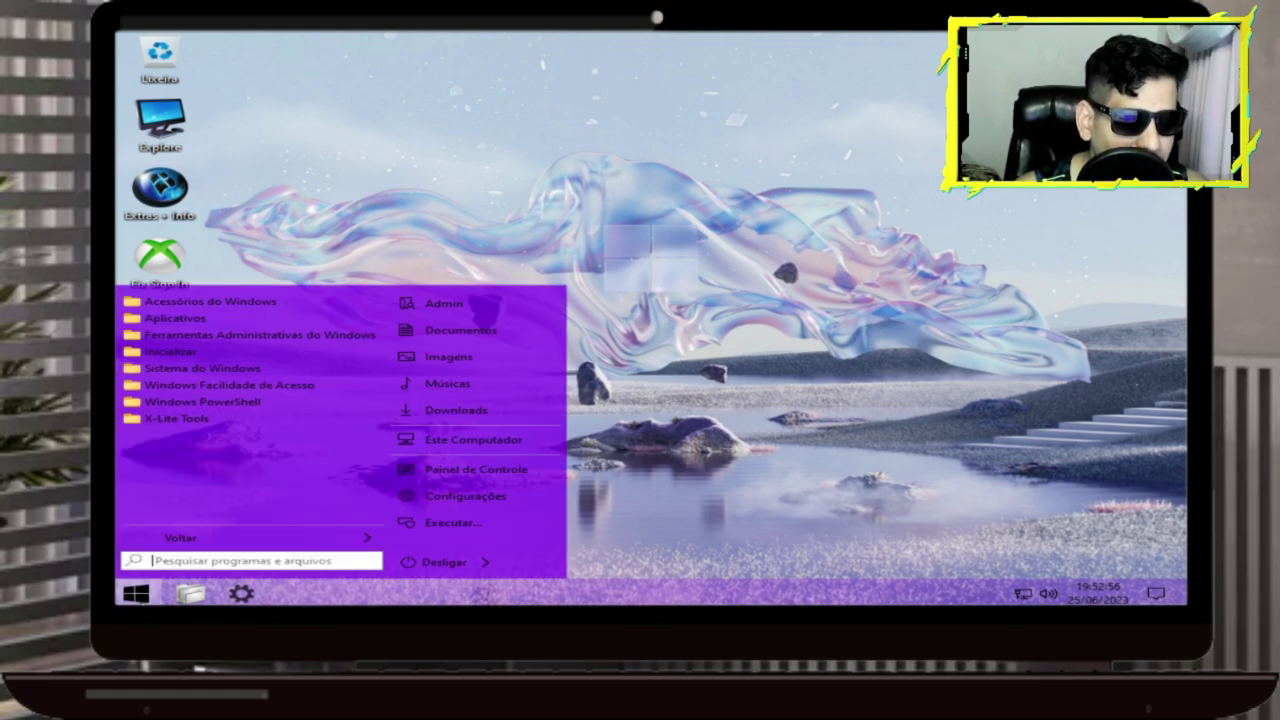
pyautogui.click(191, 595)
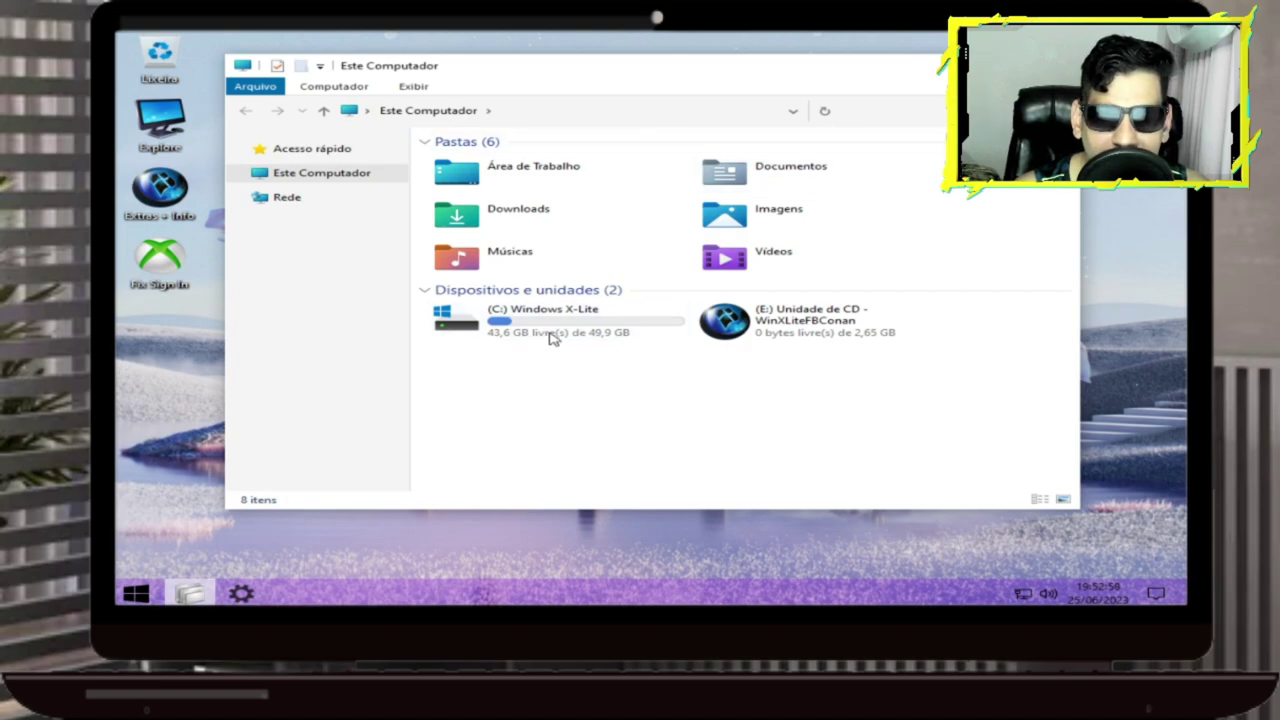
pyautogui.moveTo(514, 77); pyautogui.dragTo(640, 125)
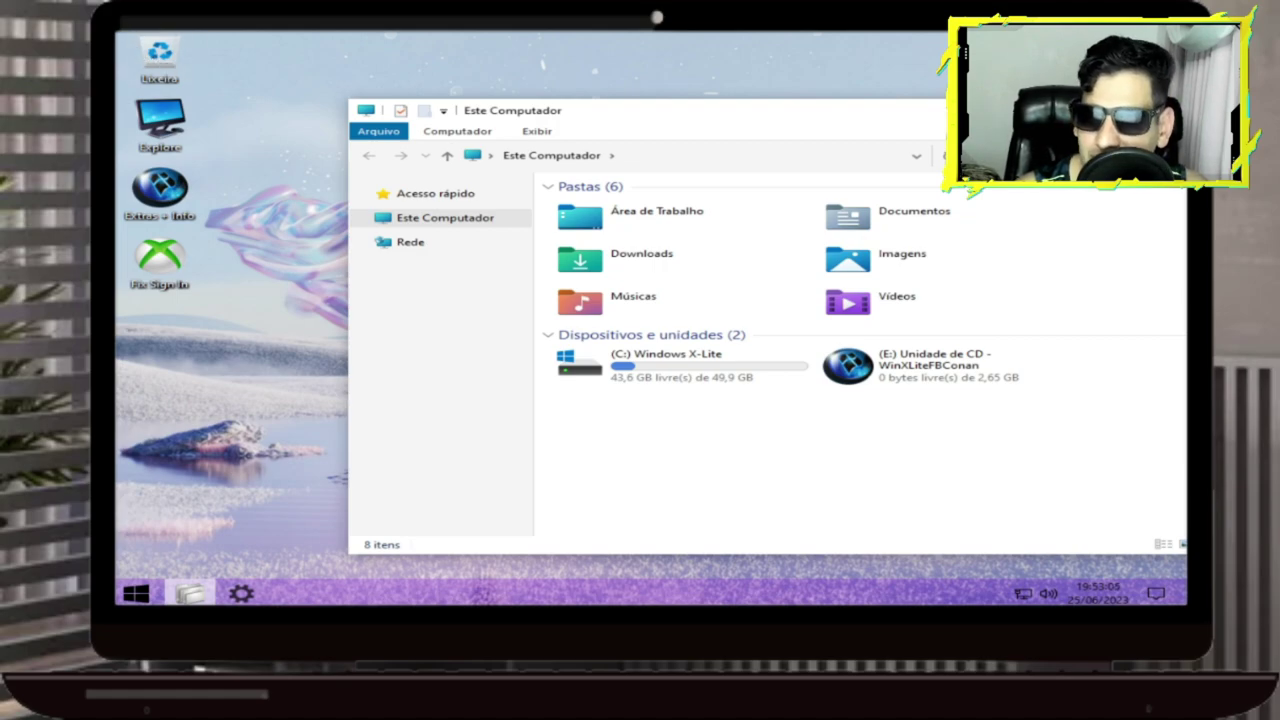
pyautogui.click(1164, 110)
# - Apply the Windows (dark neo) theme in Settings, minimize Settings, and open File Explorer to view its dark look
pyautogui.click(242, 592)
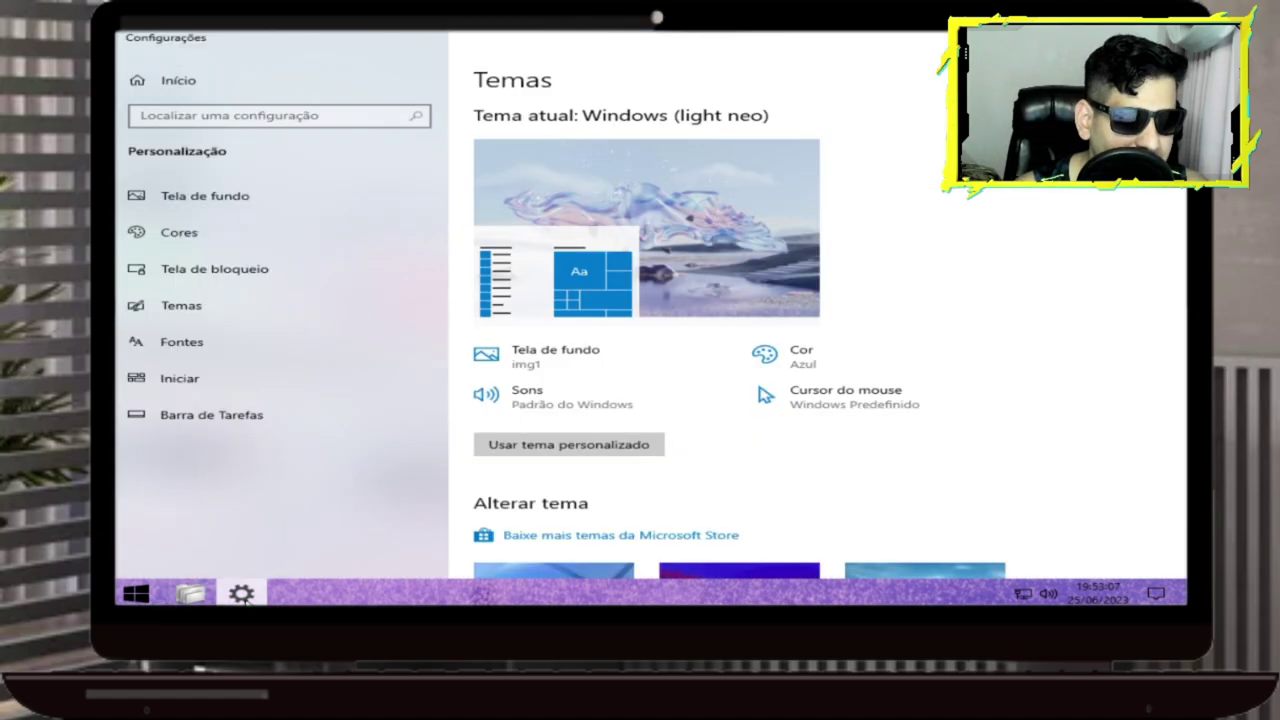
pyautogui.scroll(-4, 1130, 456)
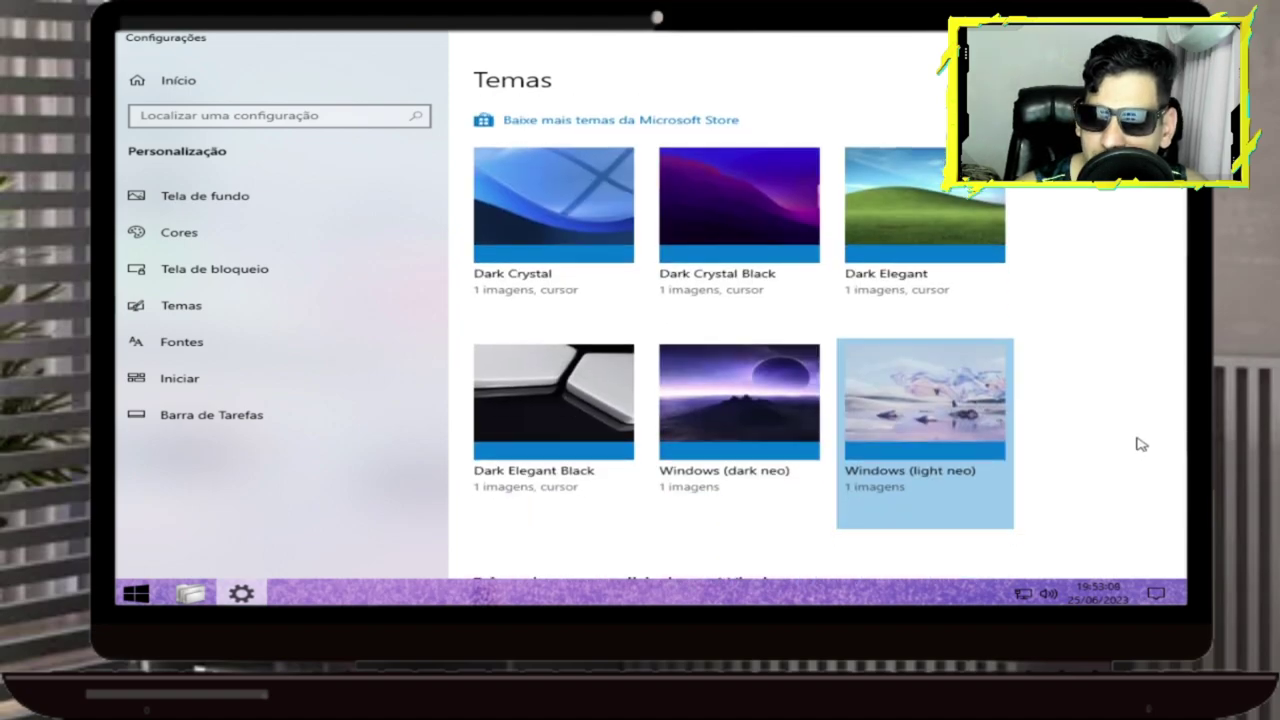
pyautogui.click(710, 452)
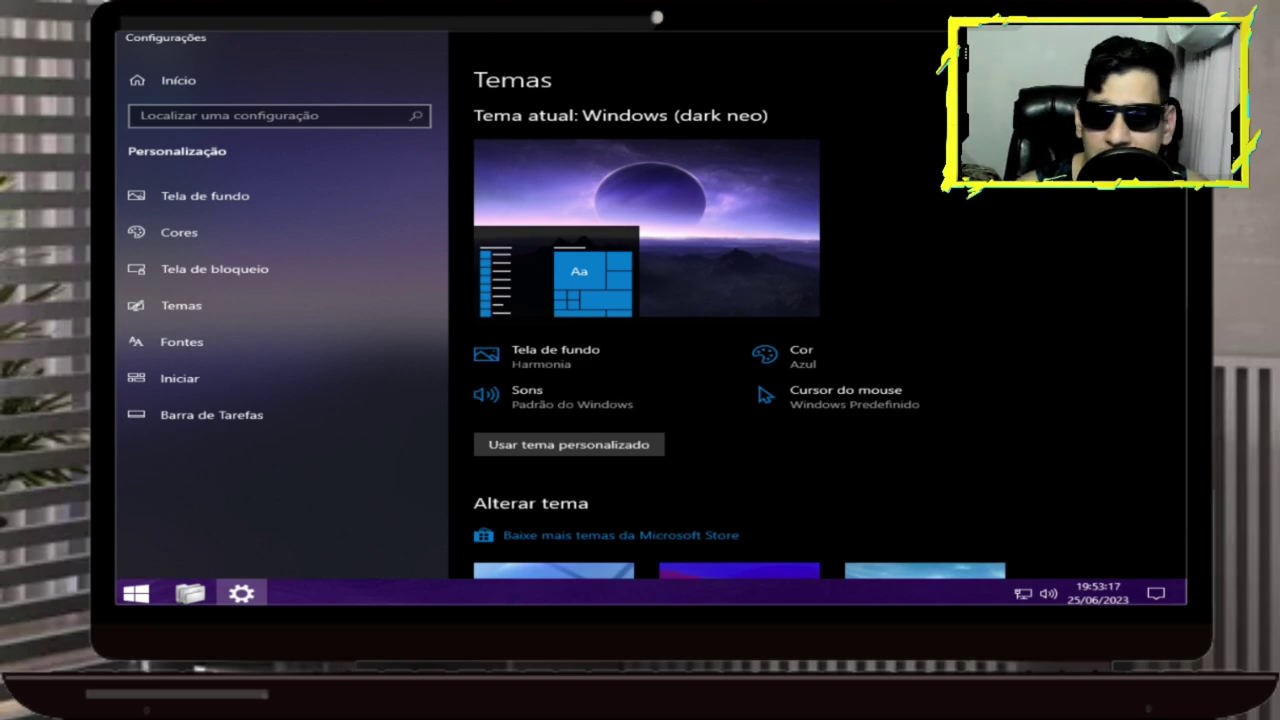
pyautogui.hotkey('alt', 'F4')
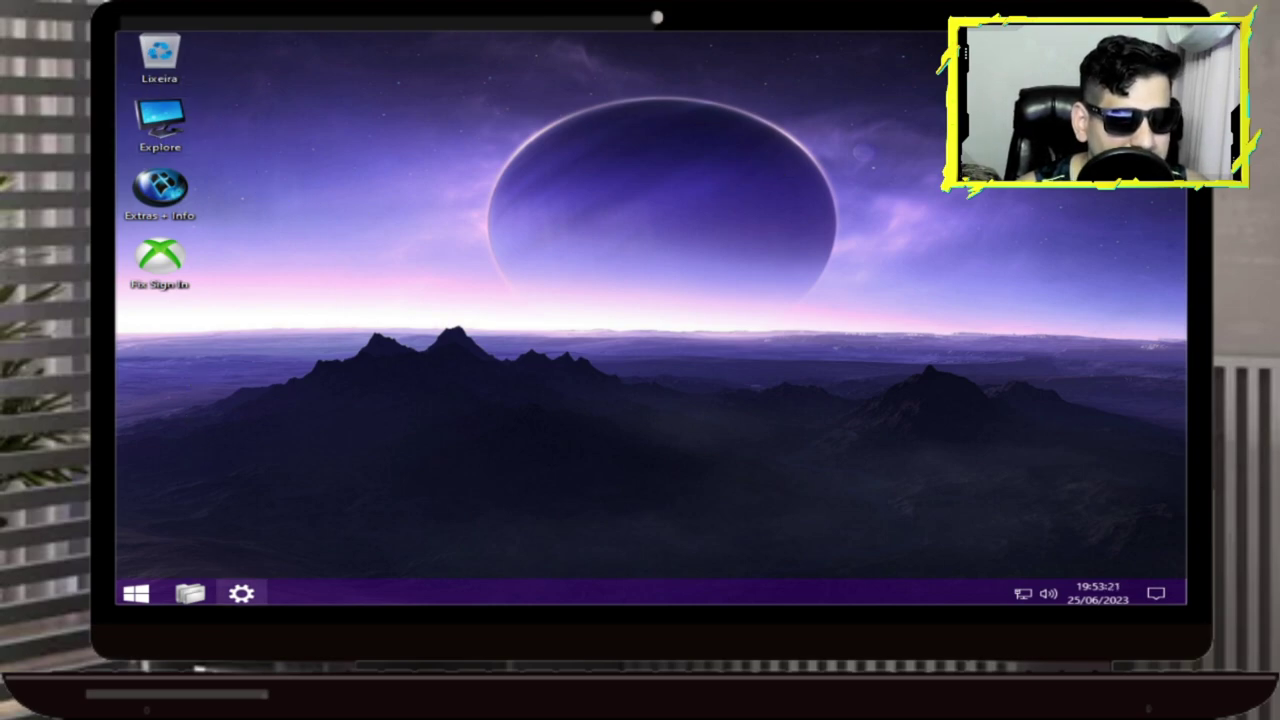
pyautogui.click(189, 594)
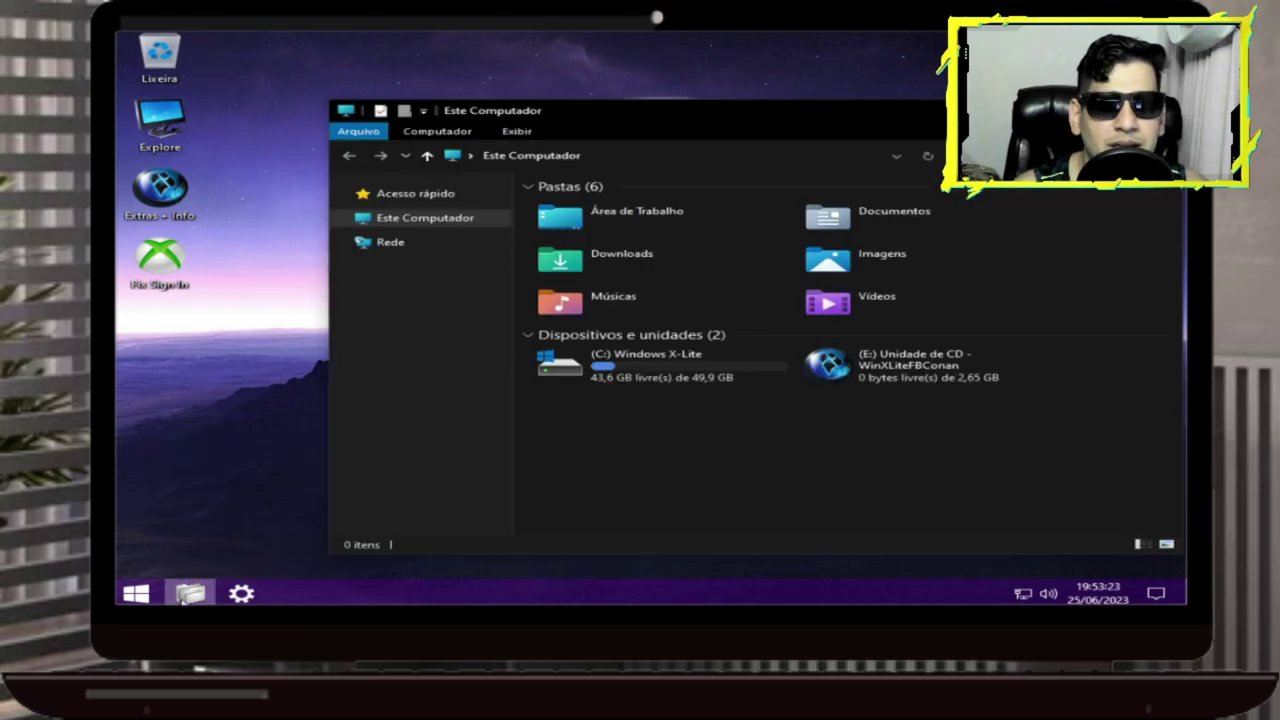
# - Apply the Dark Elegant Black theme in Settings, and clear the Settings and File Explorer windows from the desktop
pyautogui.click(241, 594)
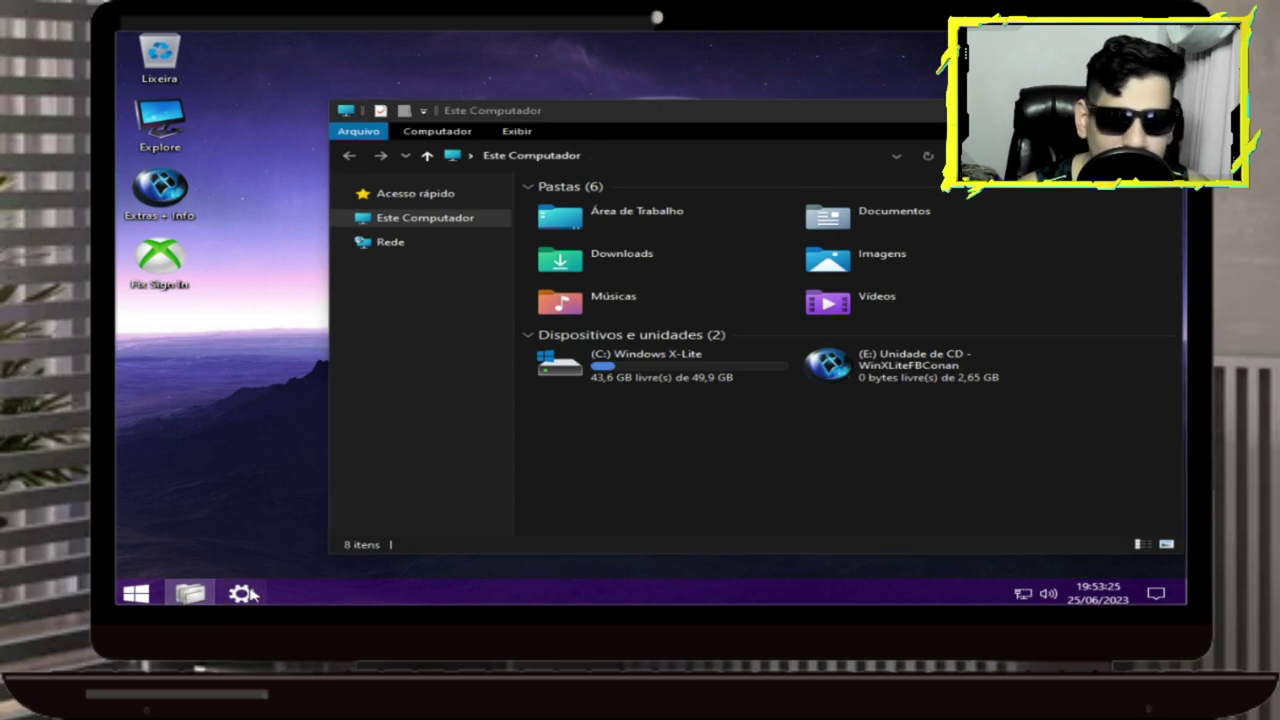
pyautogui.scroll(-5, 842, 420)
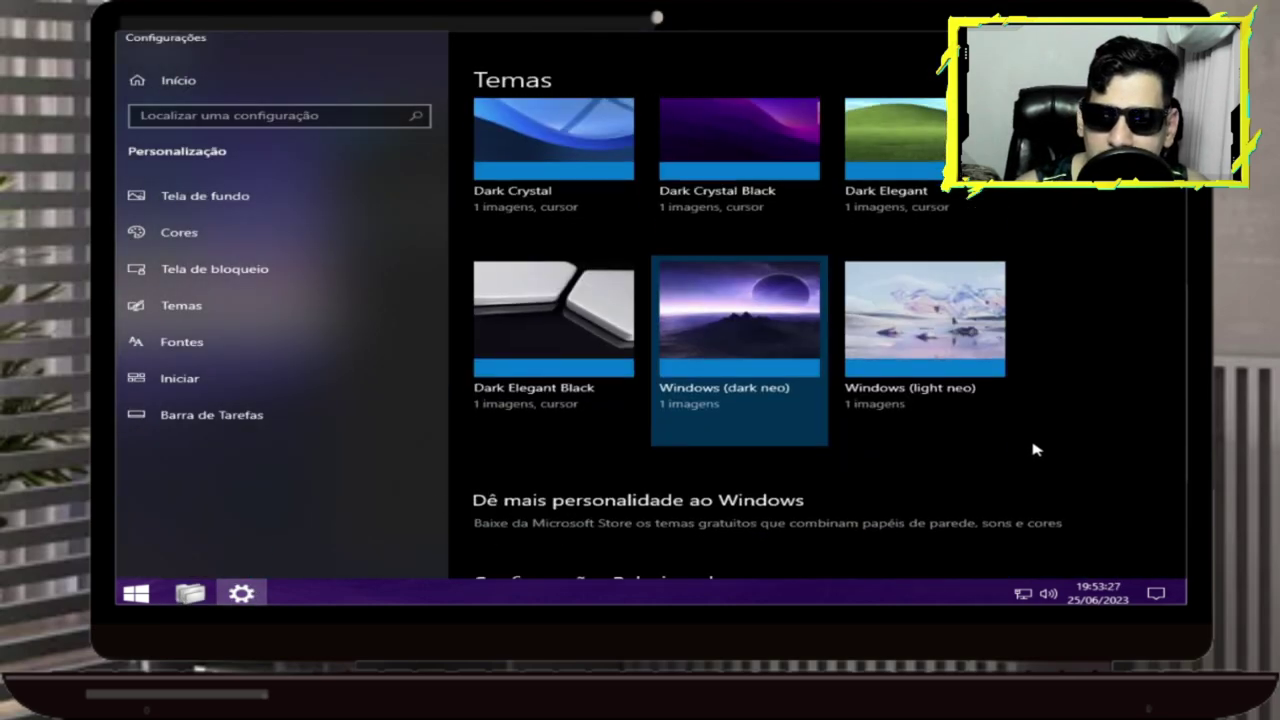
pyautogui.click(557, 349)
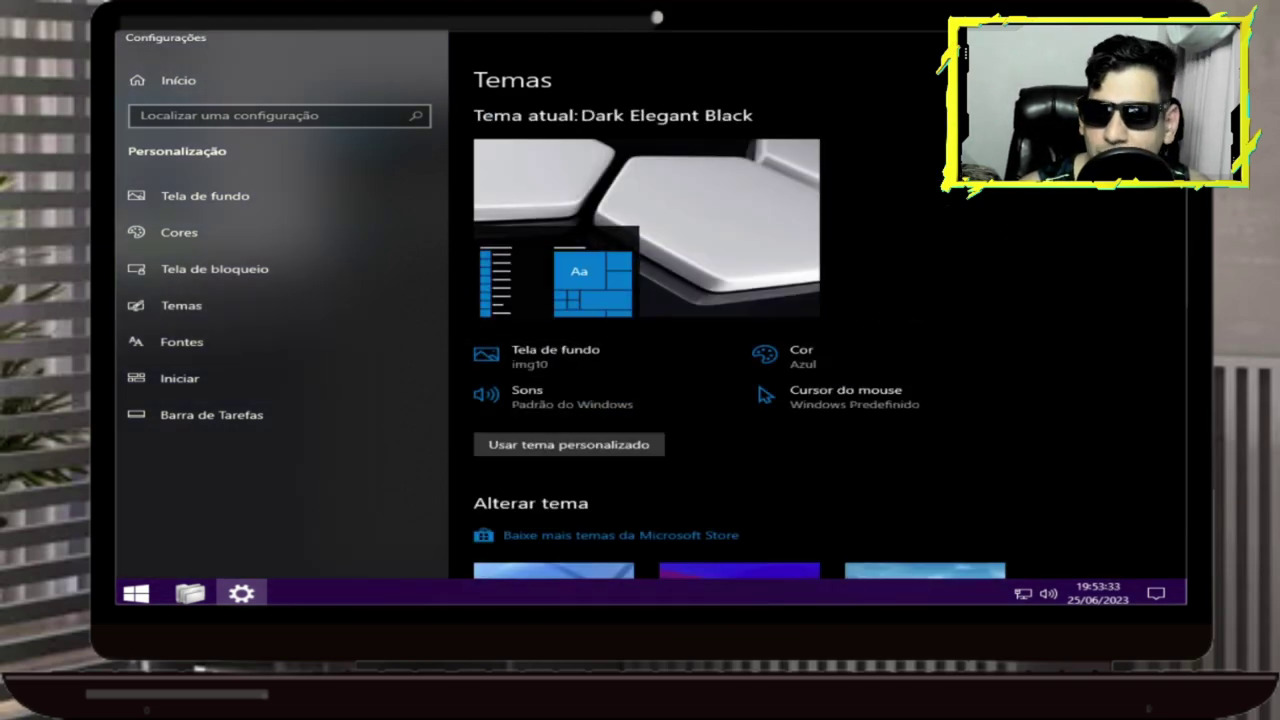
pyautogui.click(1165, 40)
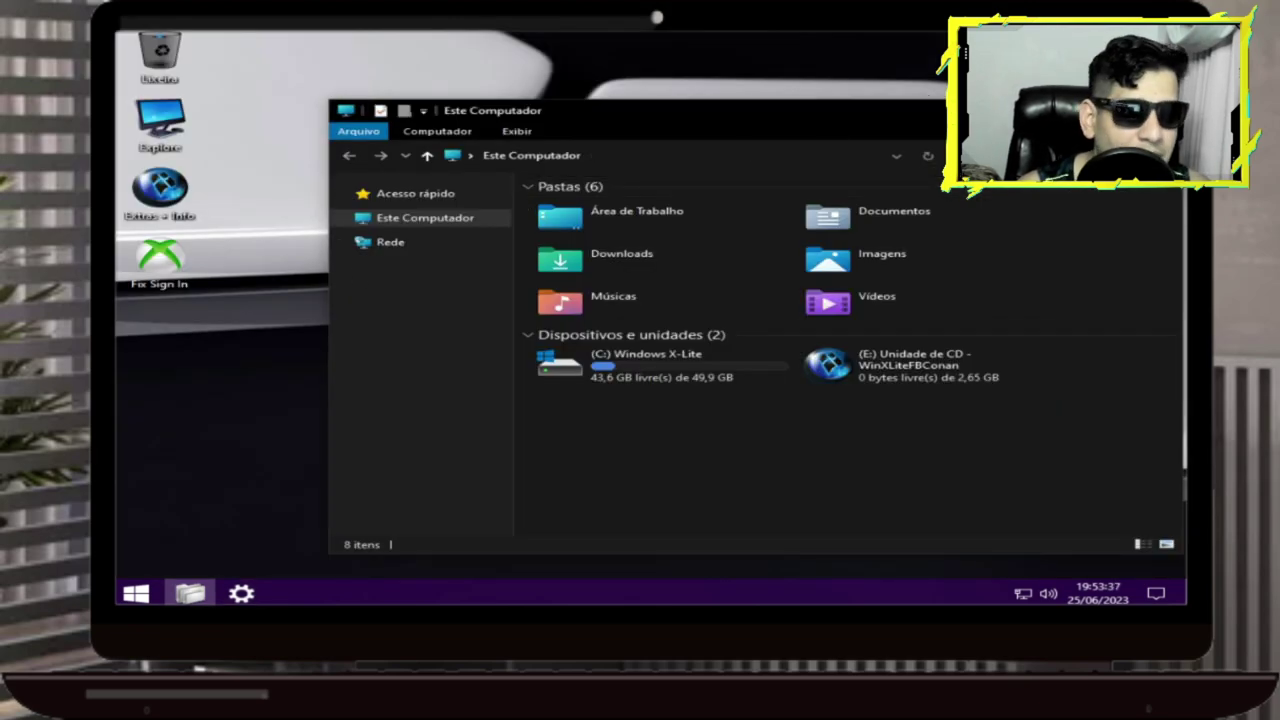
pyautogui.click(1165, 110)
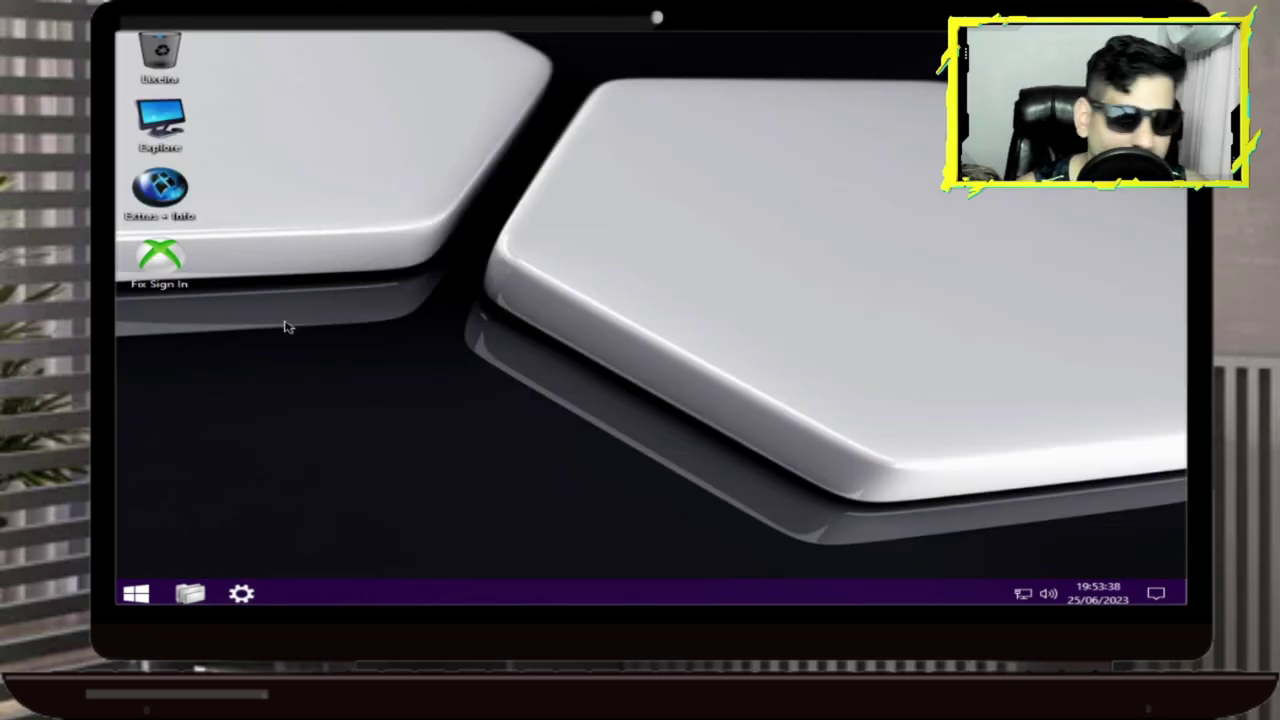
# - Browse the available themes in Settings, apply the Dark Elegant theme, and close Settings to show the desktop
pyautogui.click(136, 594)
pyautogui.click(241, 594)
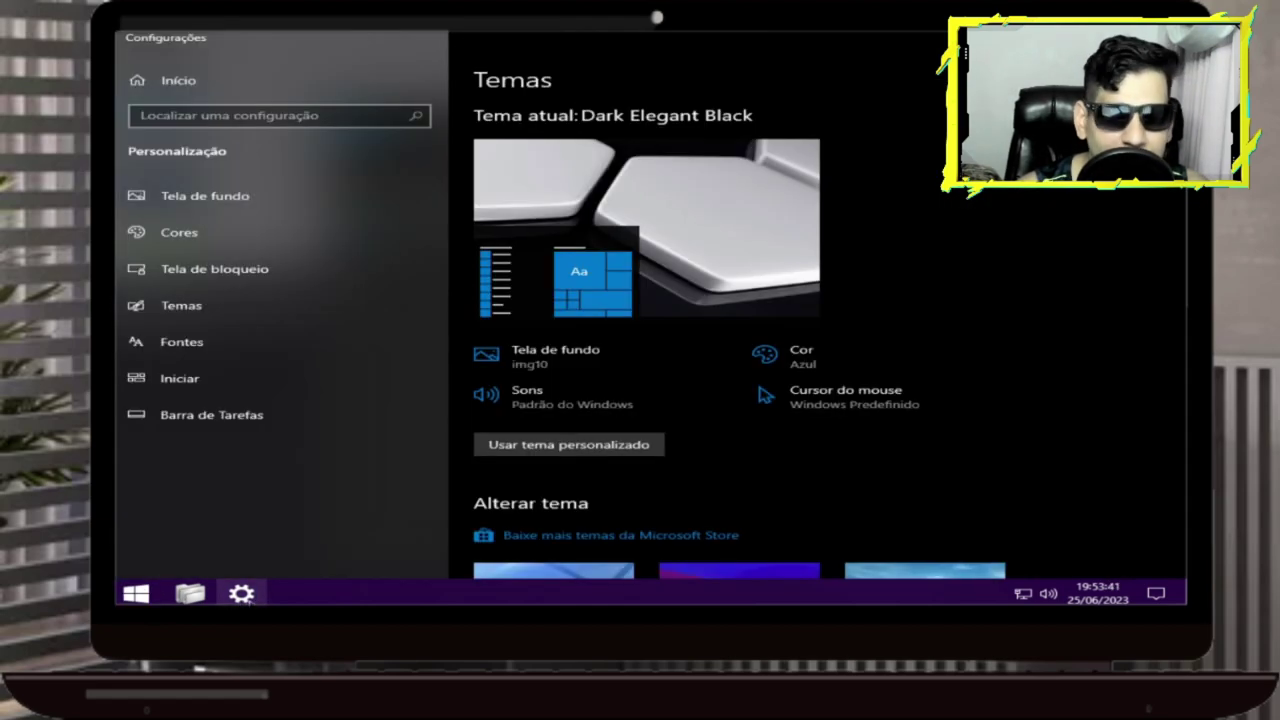
pyautogui.scroll(-3, 1010, 423)
pyautogui.scroll(2, 1006, 423)
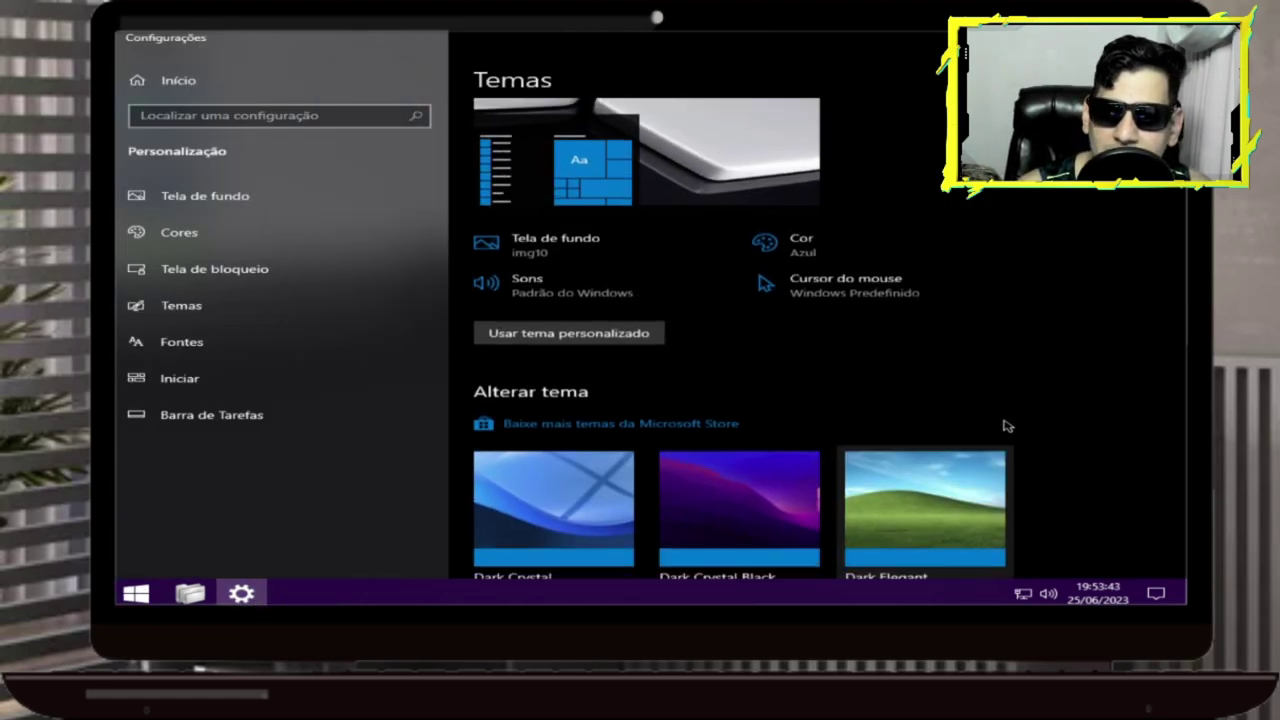
pyautogui.scroll(-2, 1020, 423)
pyautogui.scroll(3, 1120, 414)
pyautogui.scroll(-5, 1121, 413)
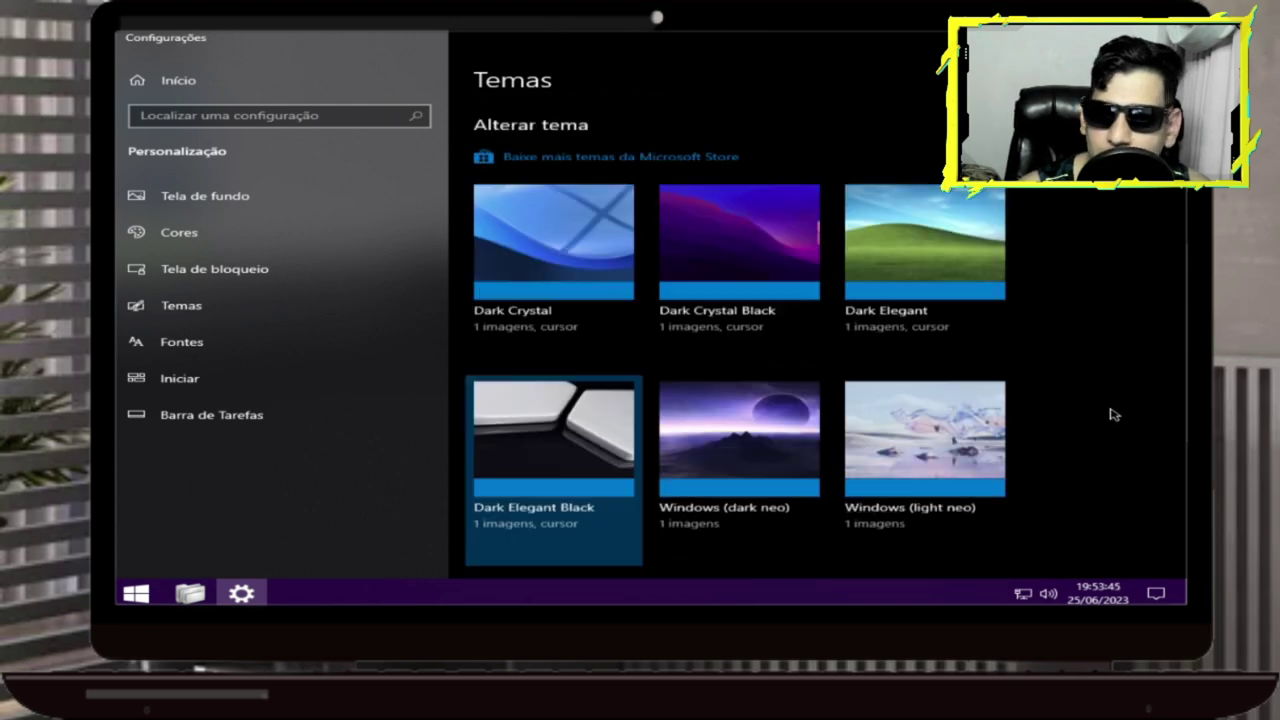
pyautogui.scroll(-1, 1069, 397)
pyautogui.scroll(2, 1072, 395)
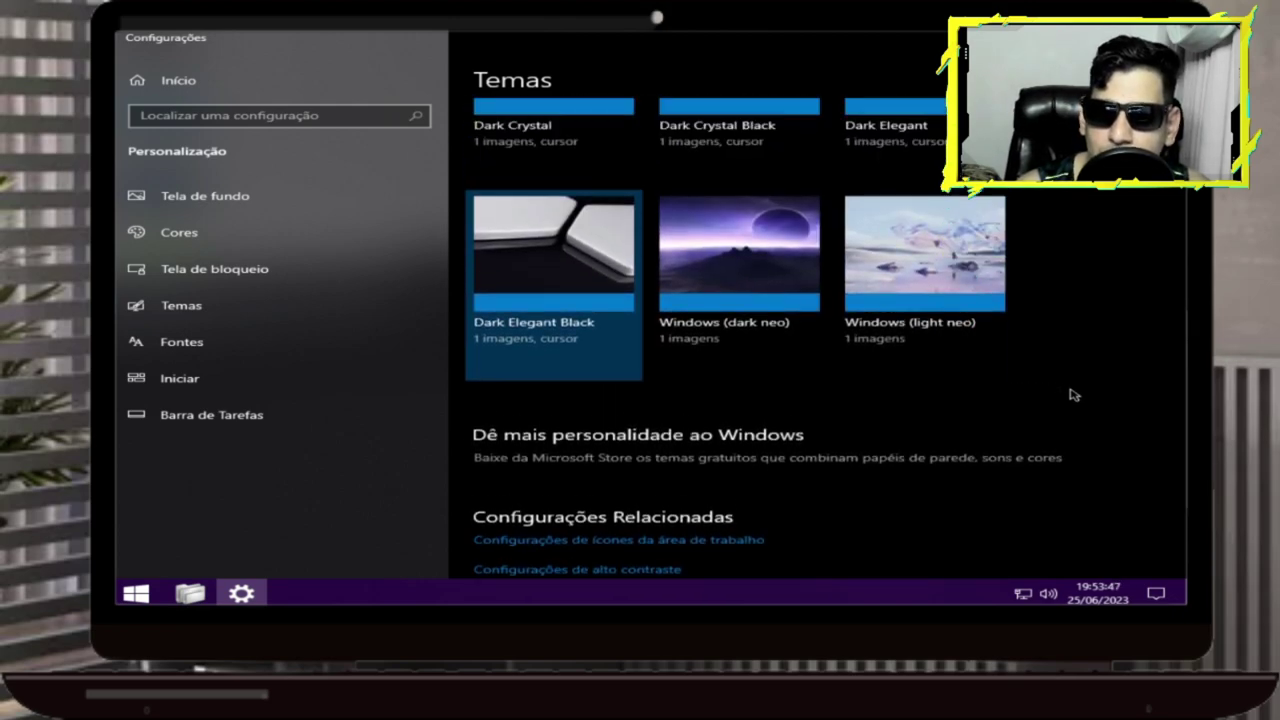
pyautogui.scroll(5, 1071, 394)
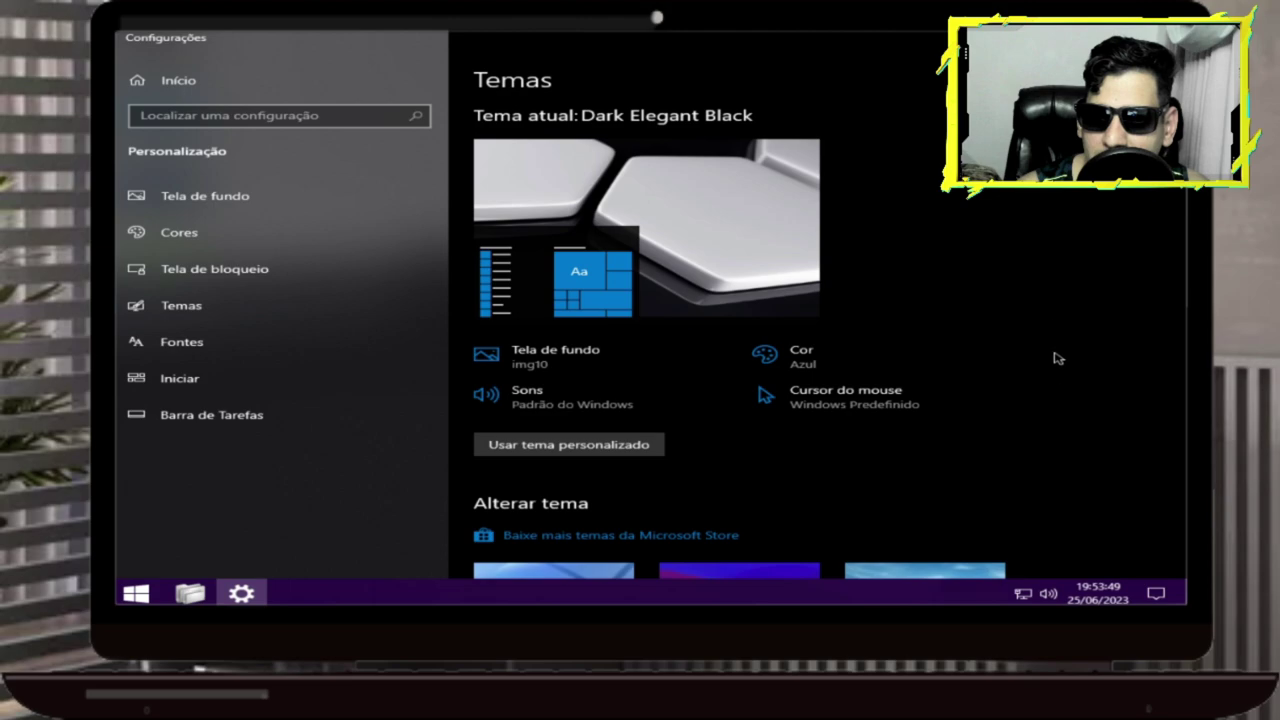
pyautogui.scroll(-4, 1178, 386)
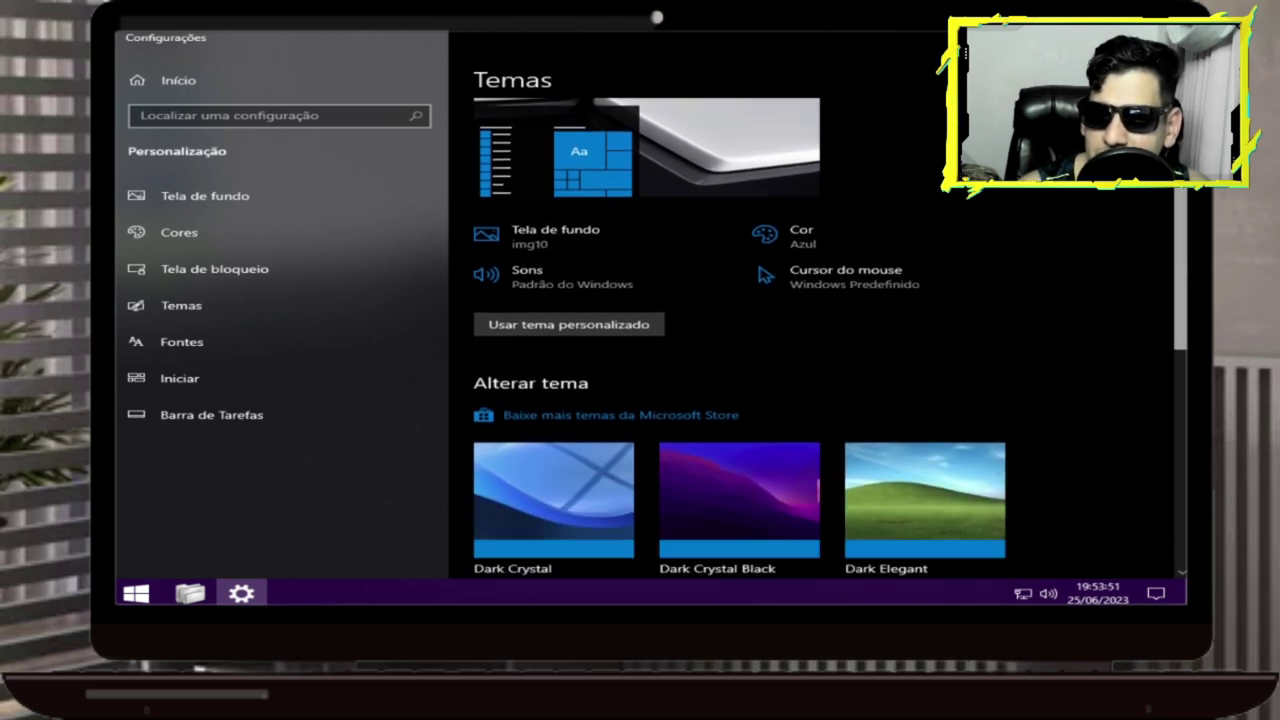
pyautogui.click(948, 285)
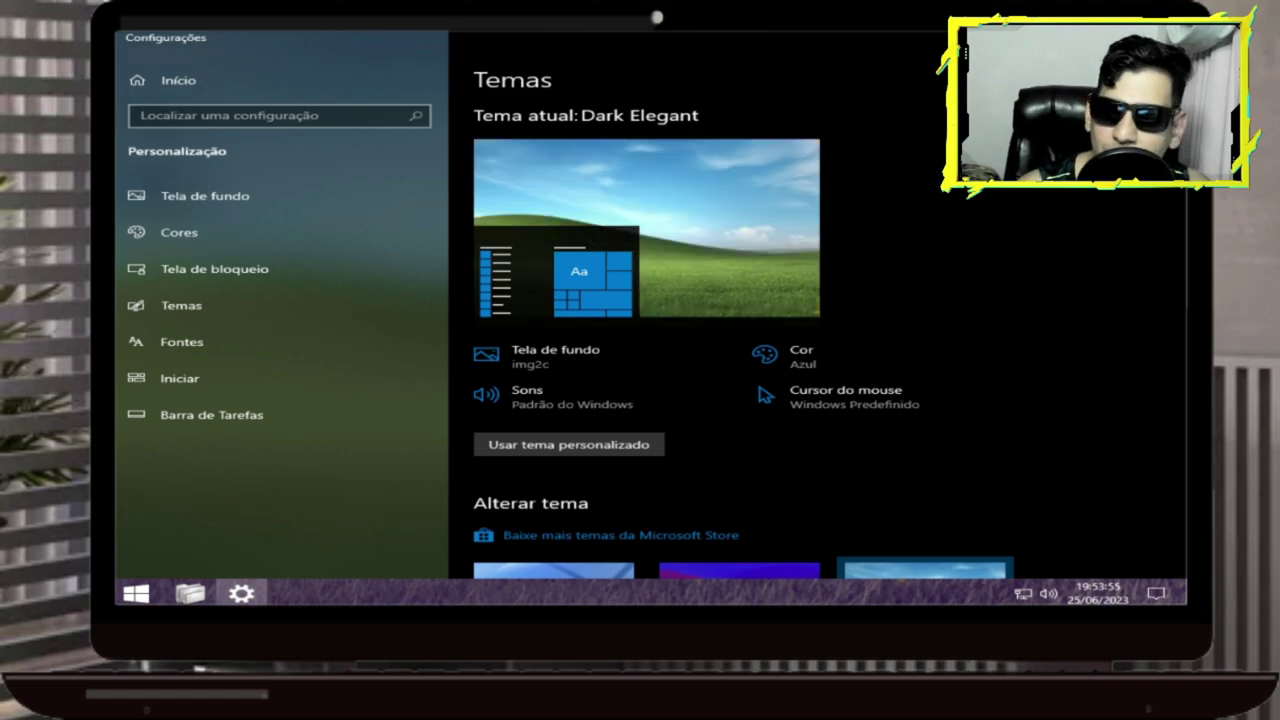
pyautogui.hotkey('alt', 'F4')
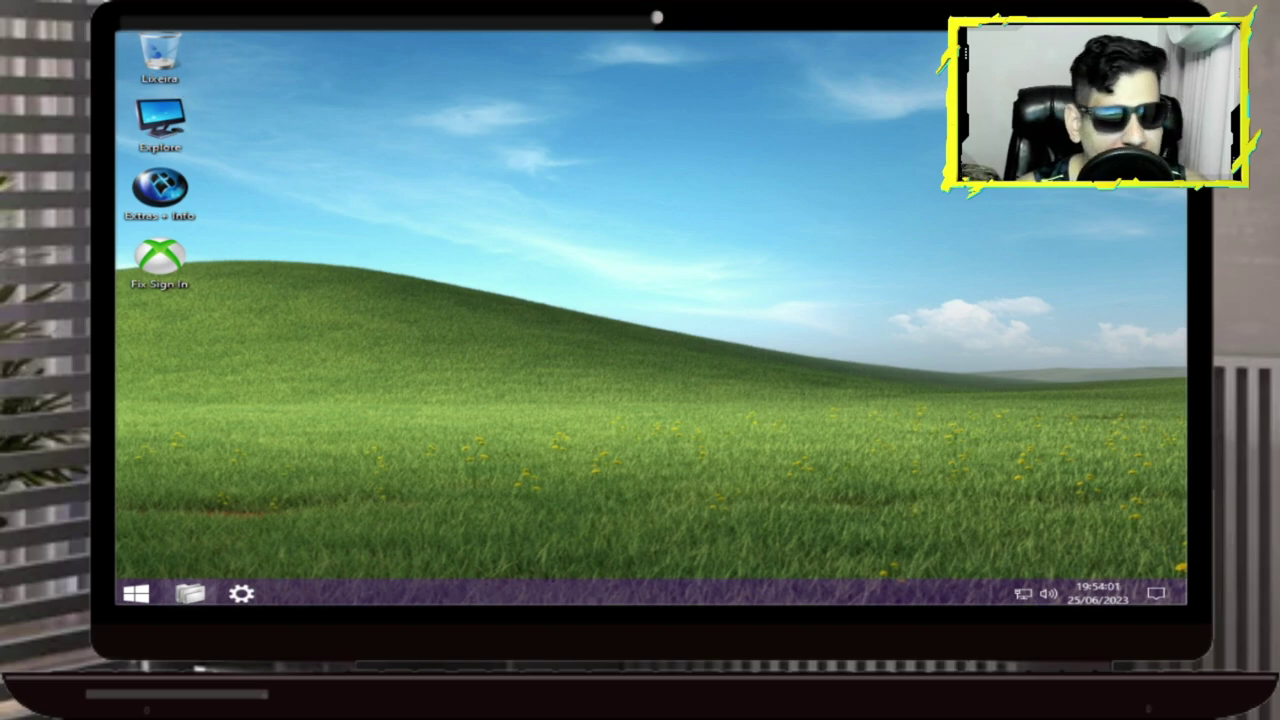
# - Examine how the Start menu and the File Explorer window look in the Dark Elegant theme
pyautogui.click(120, 594)
pyautogui.click(125, 594)
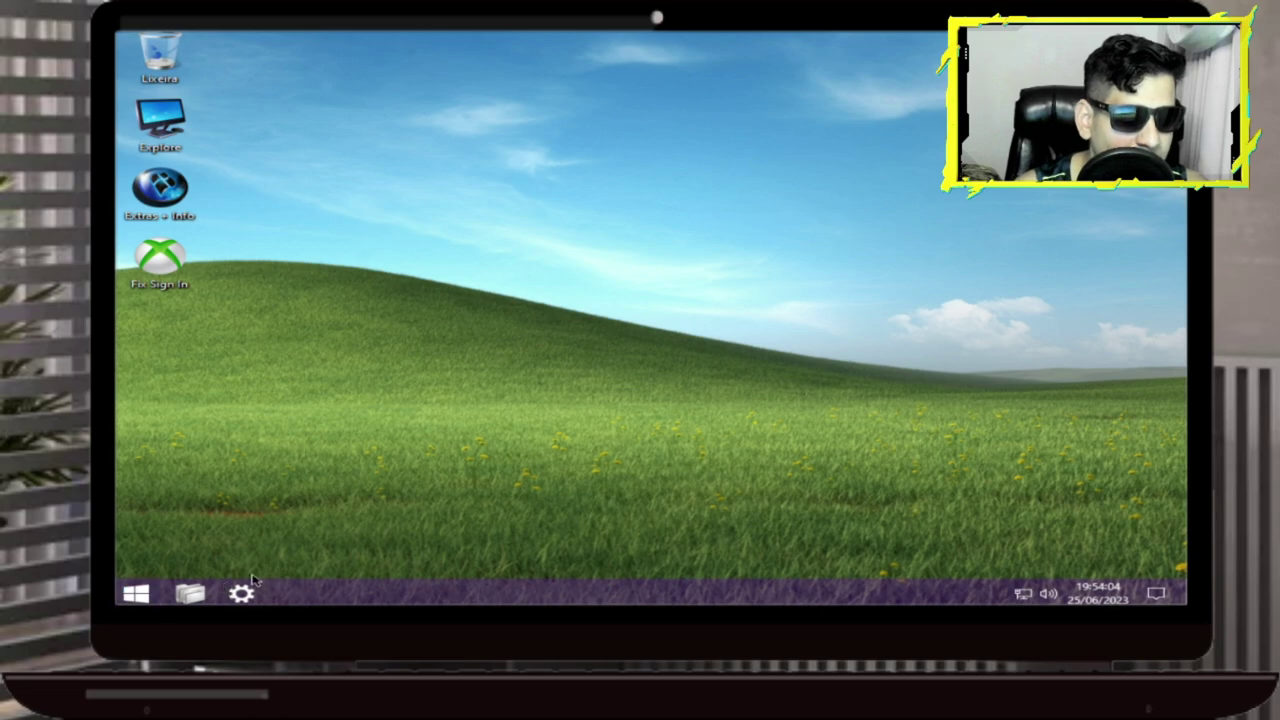
pyautogui.click(190, 594)
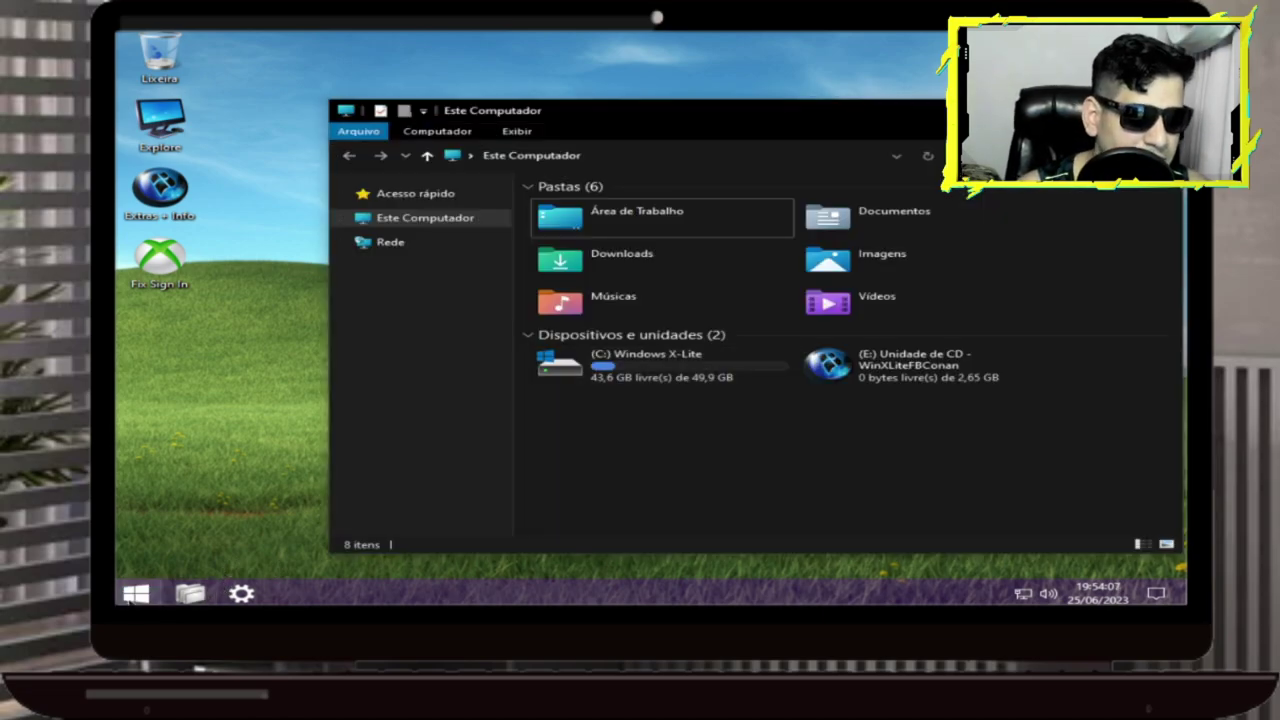
pyautogui.click(136, 594)
pyautogui.click(447, 448)
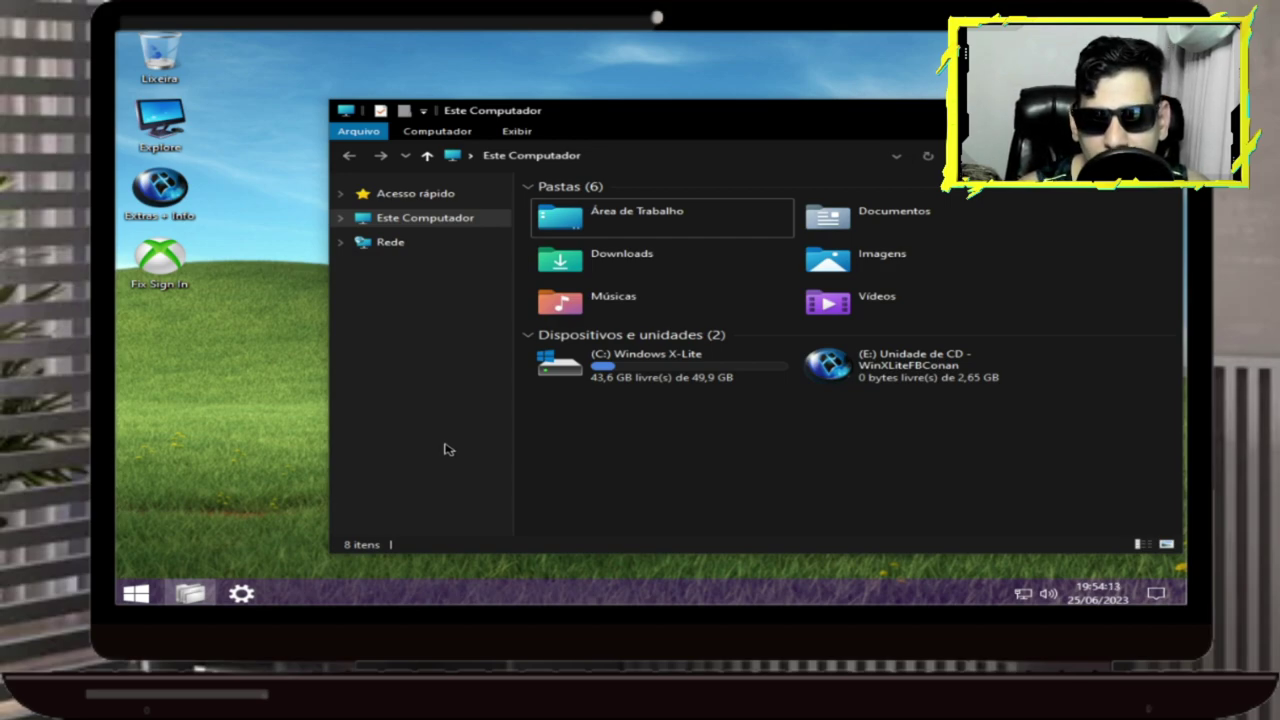
# - Open Programs and Features in the Control Panel to review the installed programs
pyautogui.click(152, 597)
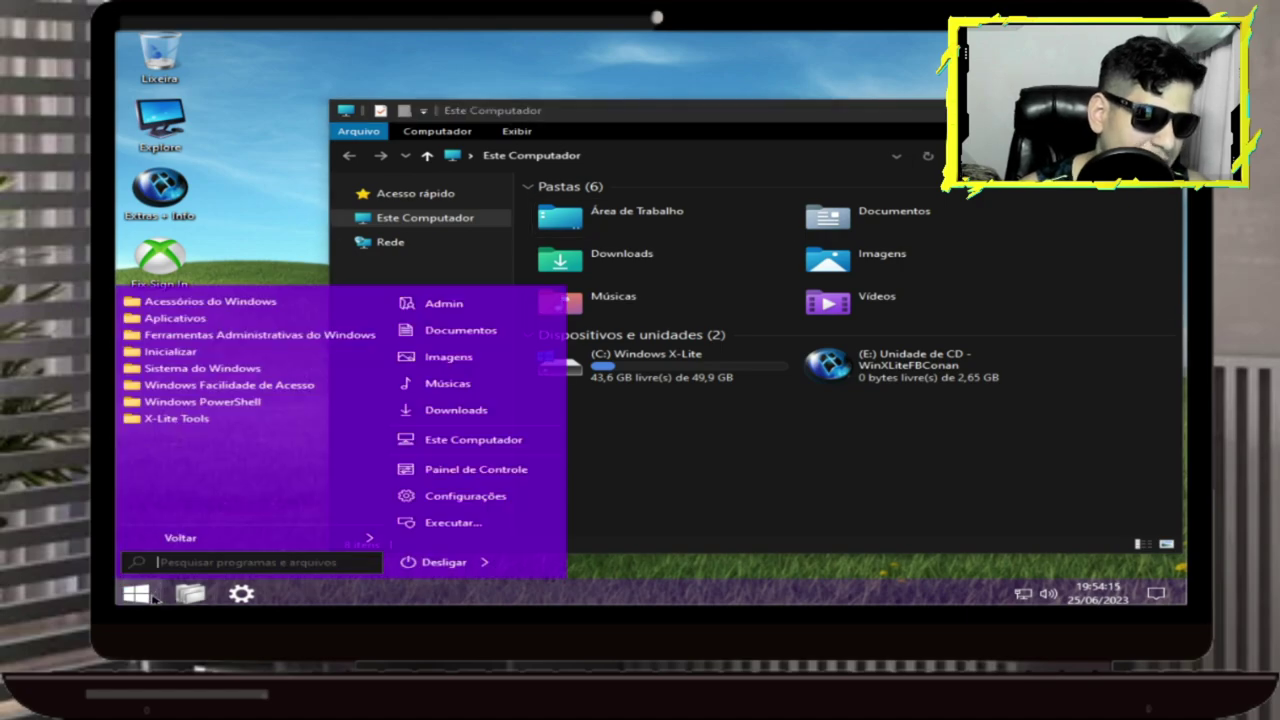
pyautogui.click(498, 469)
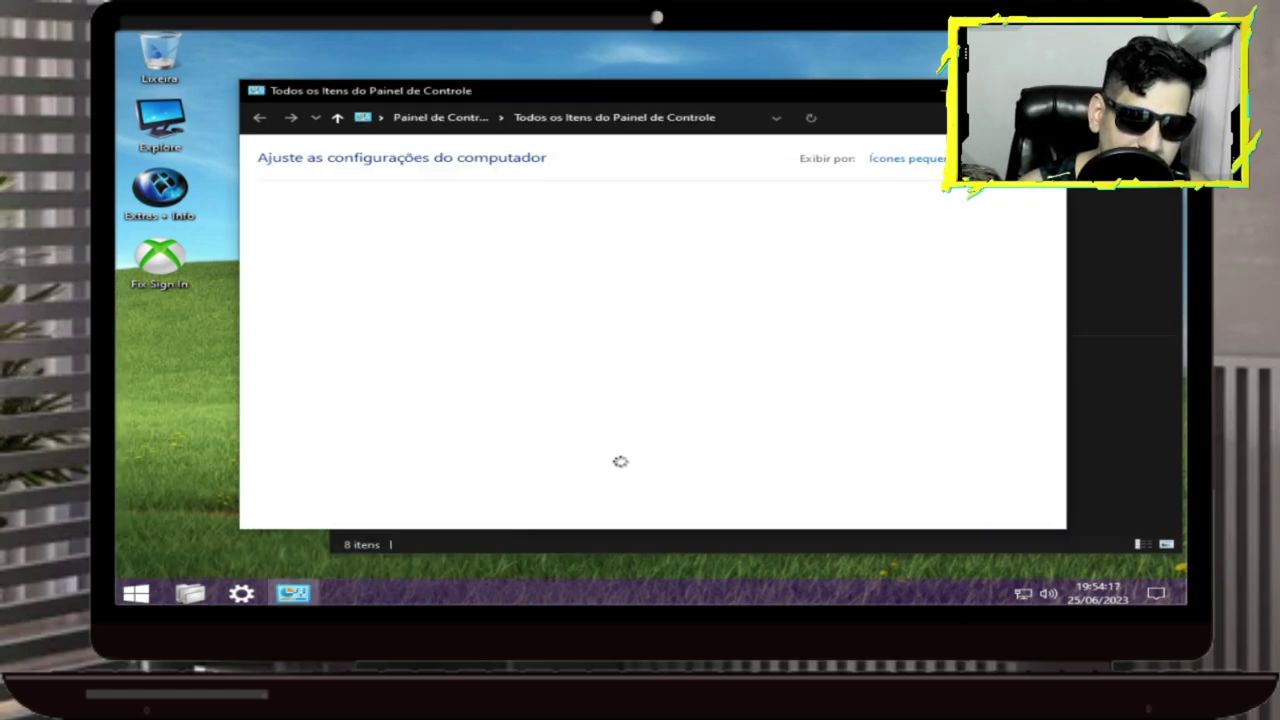
pyautogui.click(366, 363)
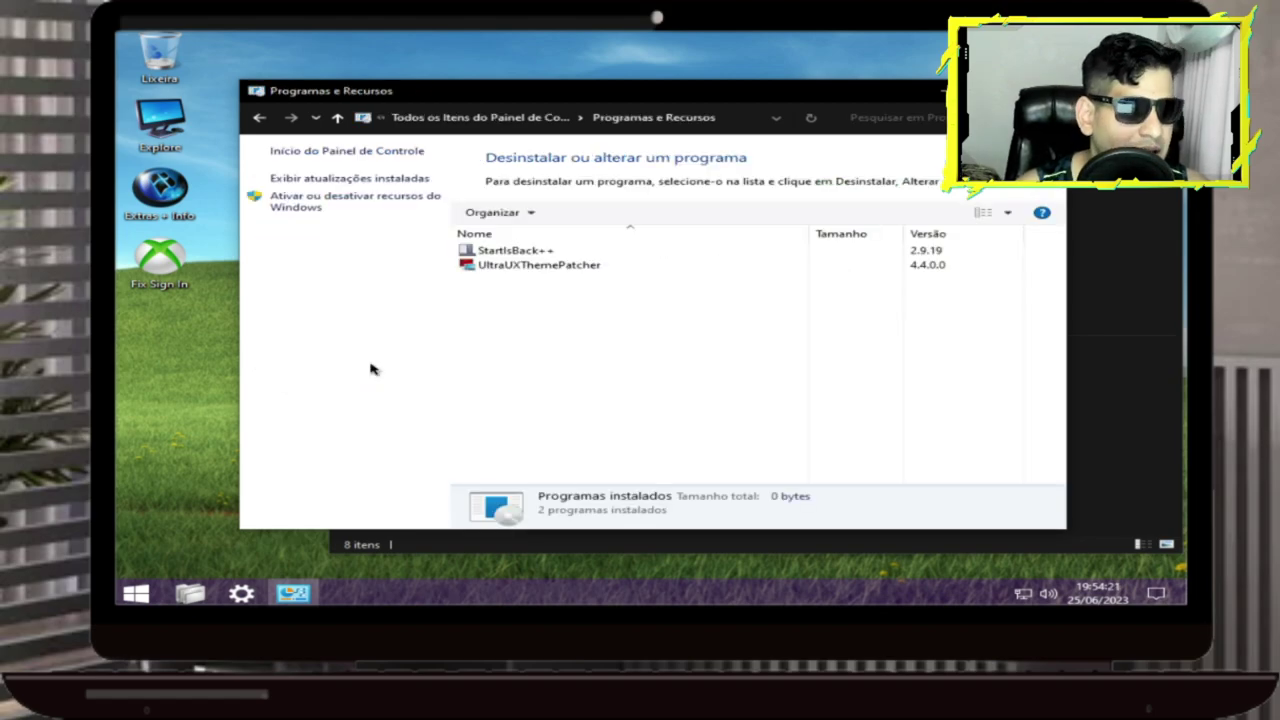
# - Look through the list of optional Windows features without changing any, and close it along with the Control Panel and File Explorer
pyautogui.click(300, 205)
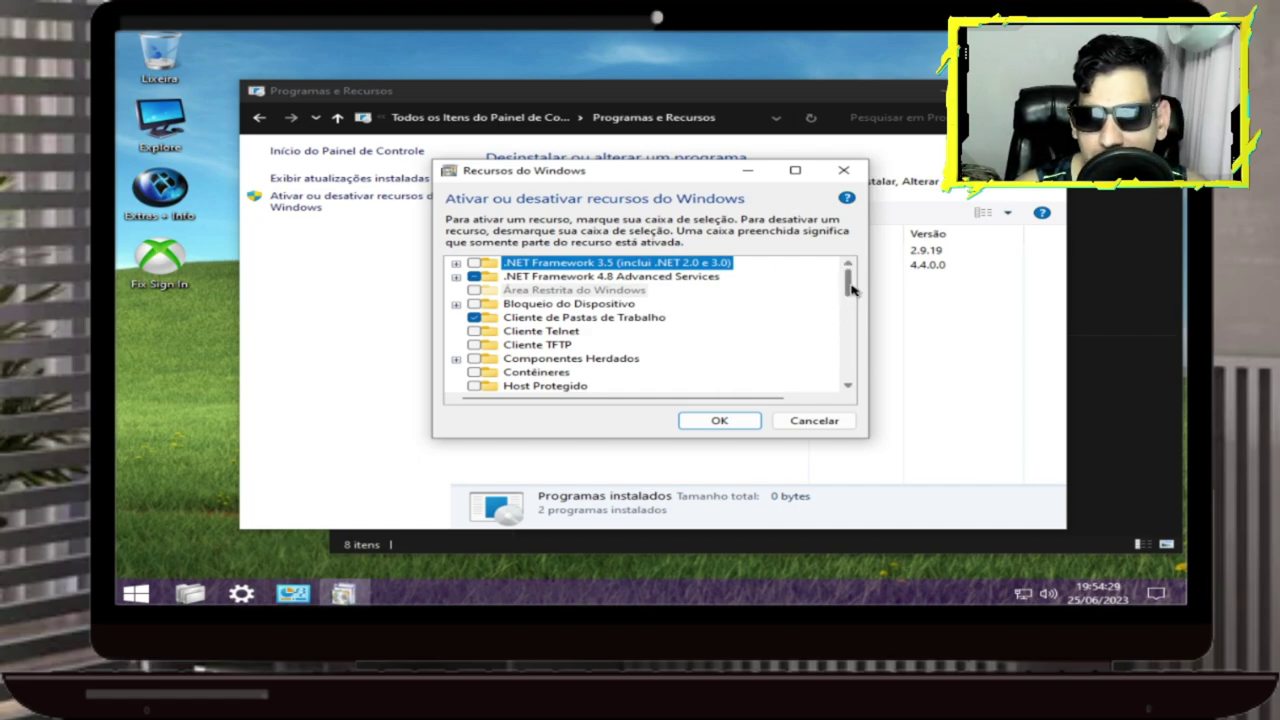
pyautogui.moveTo(851, 289); pyautogui.dragTo(849, 310)
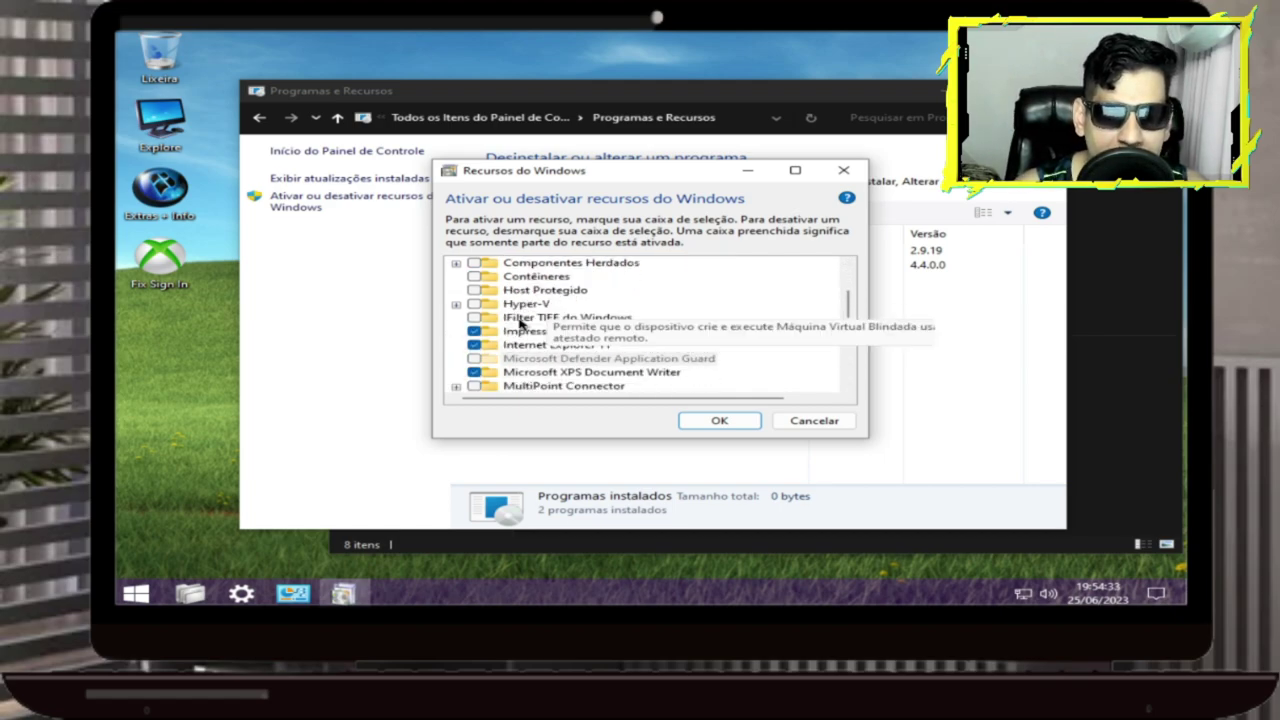
pyautogui.click(844, 170)
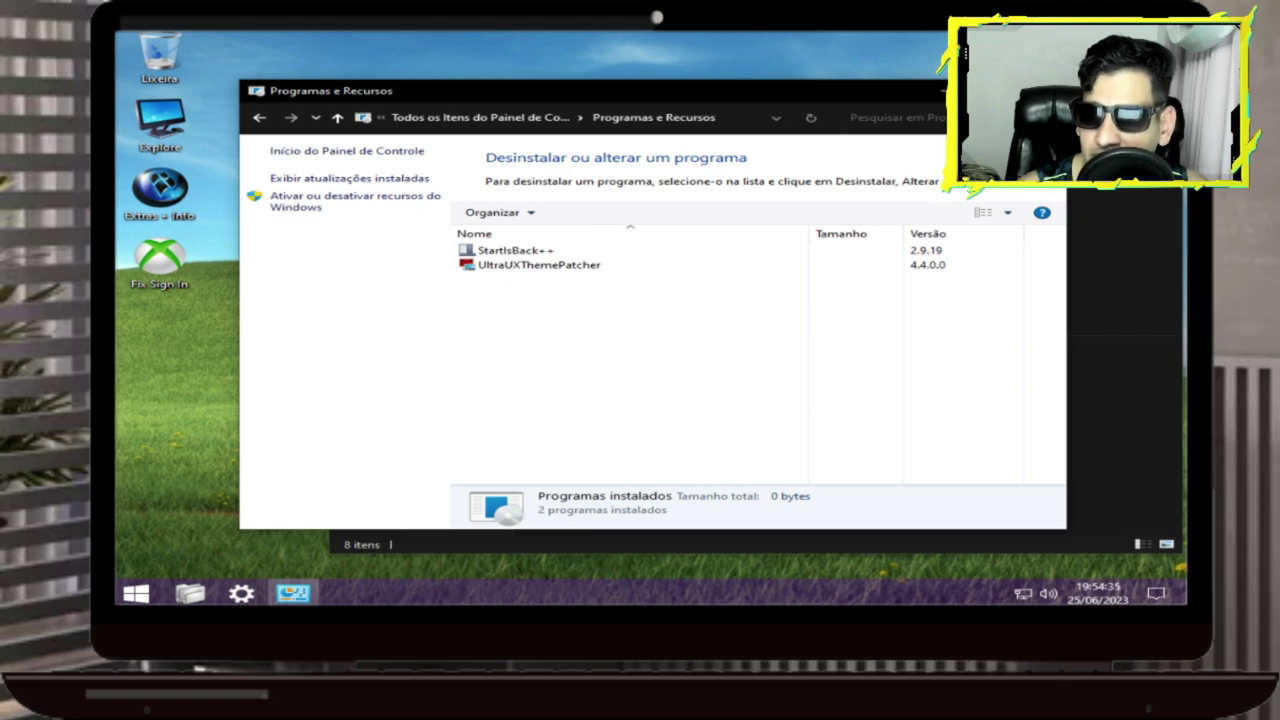
pyautogui.hotkey('alt', 'F4')
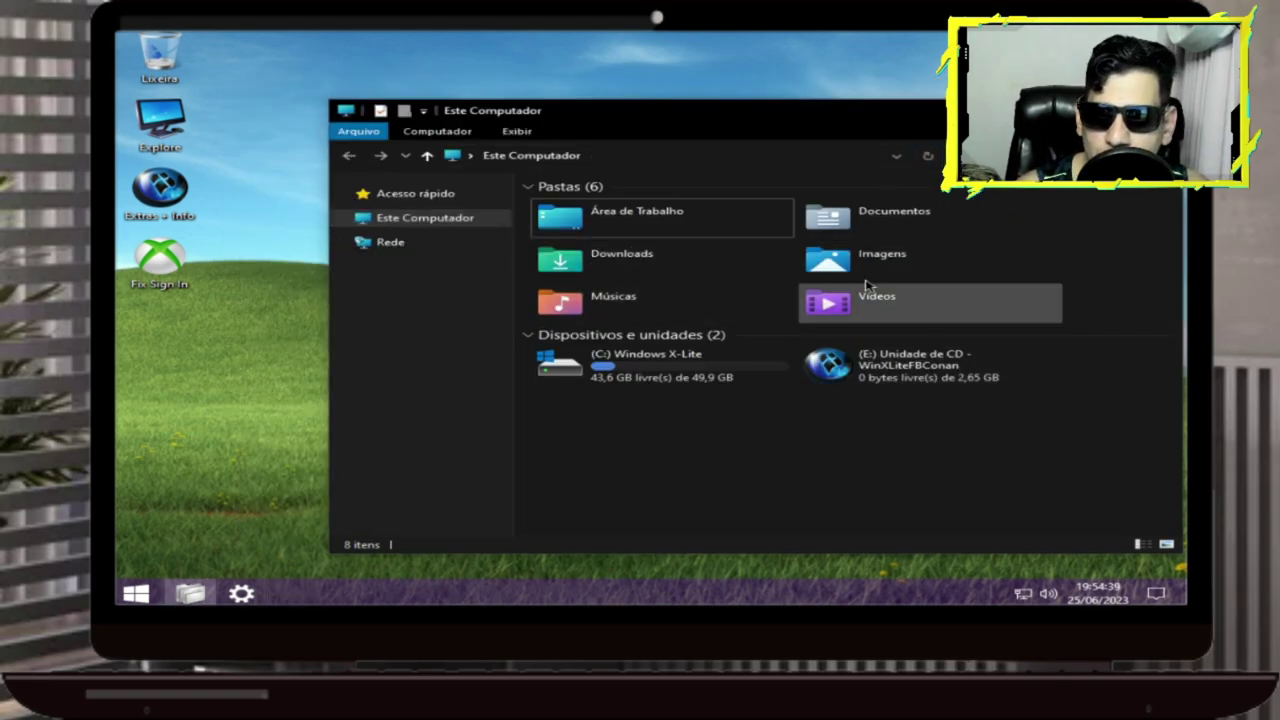
pyautogui.hotkey('alt', 'F4')
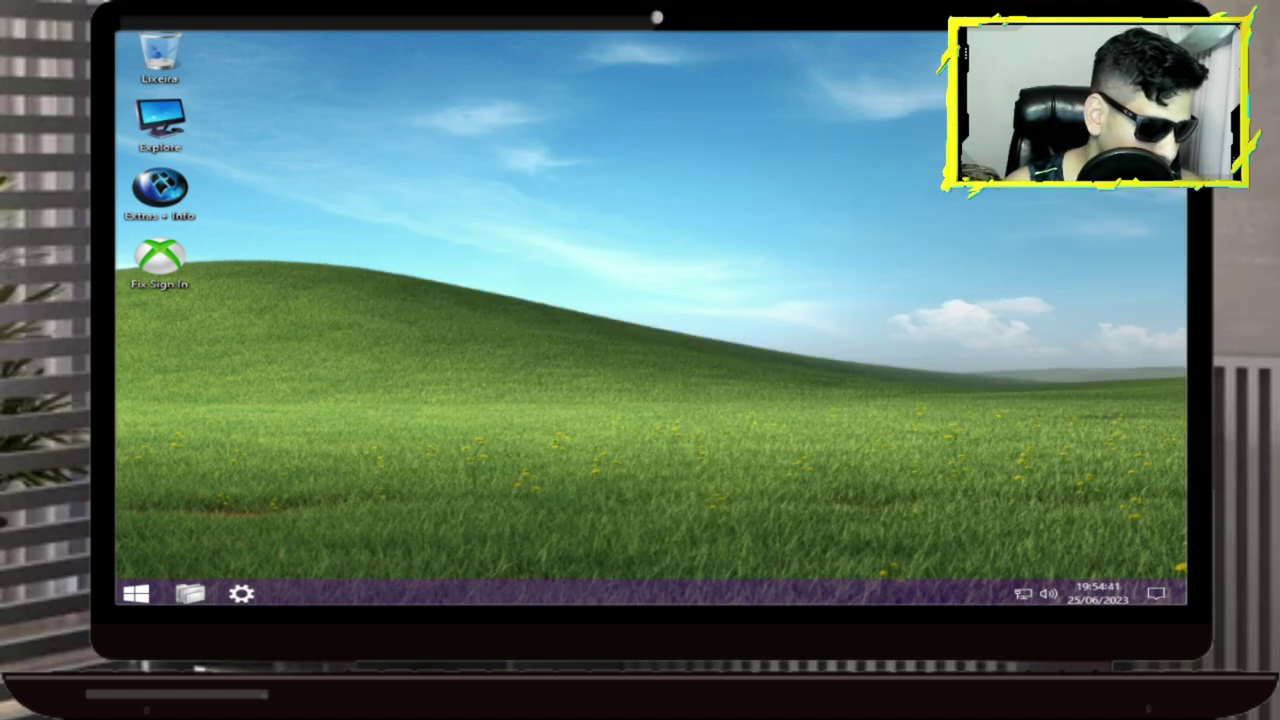
# - Run winver to view the Windows version and build information
pyautogui.press('super+r')
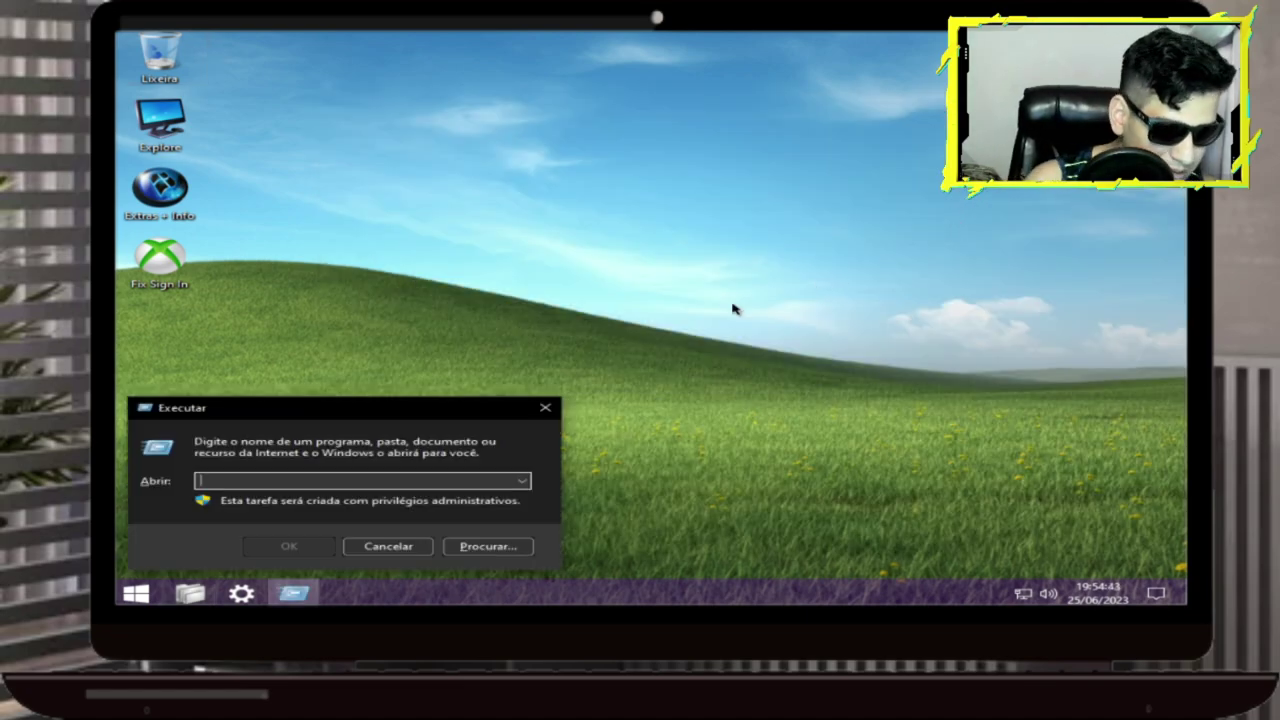
pyautogui.write('winver')
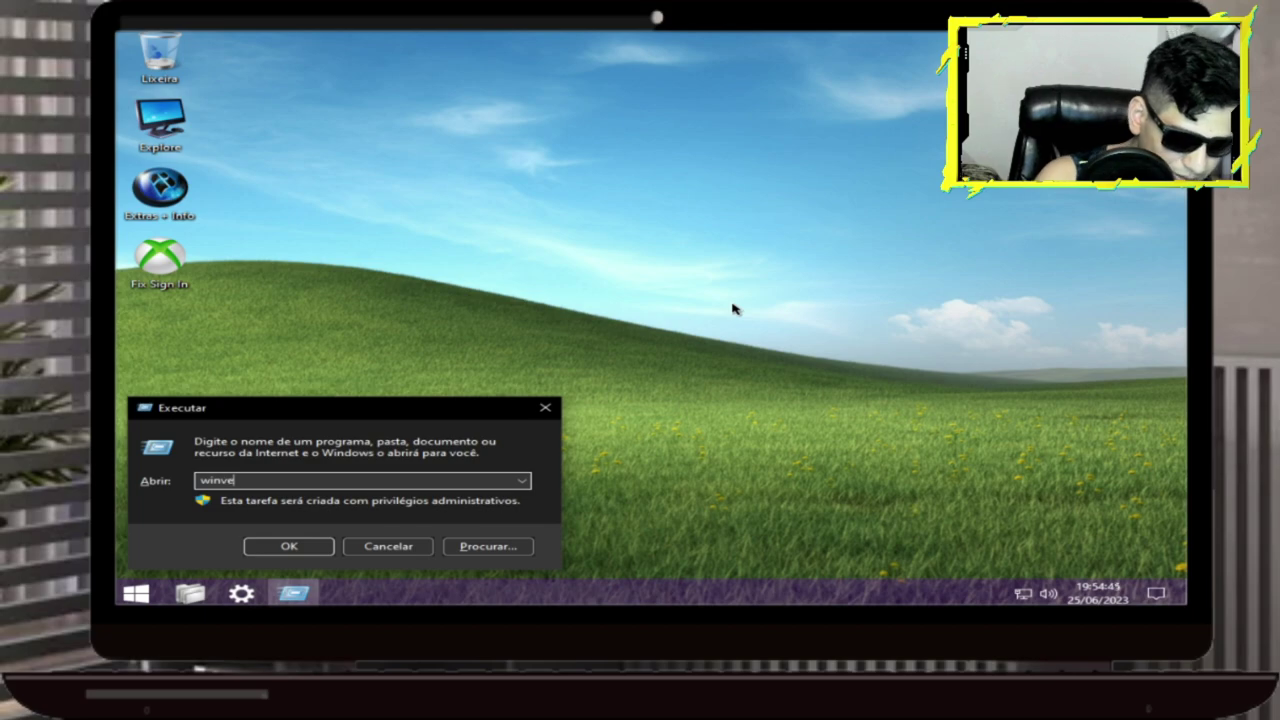
pyautogui.press('Return')
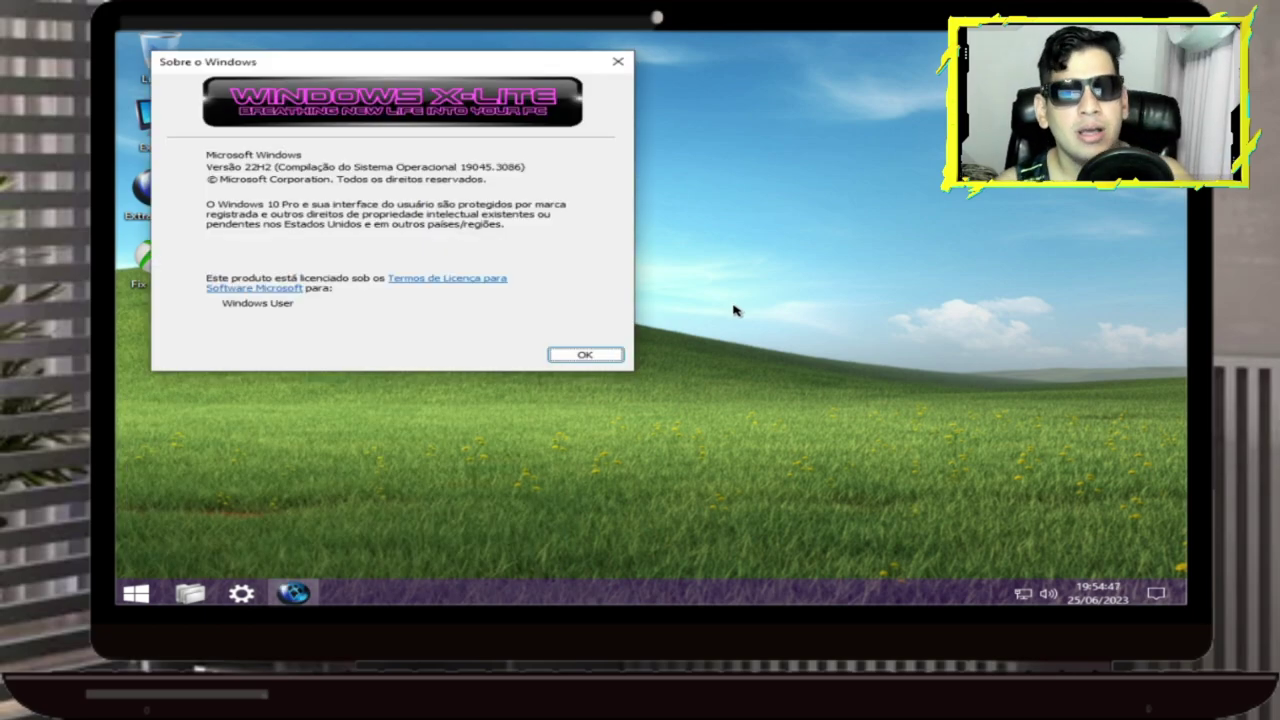